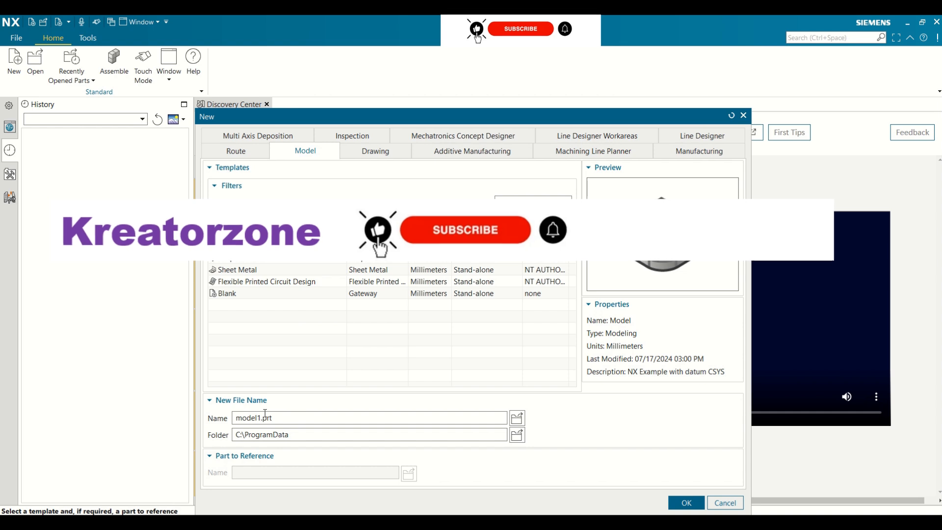
Create a new millimetre Model part named Extrude.
drag(280, 418, 216, 402)
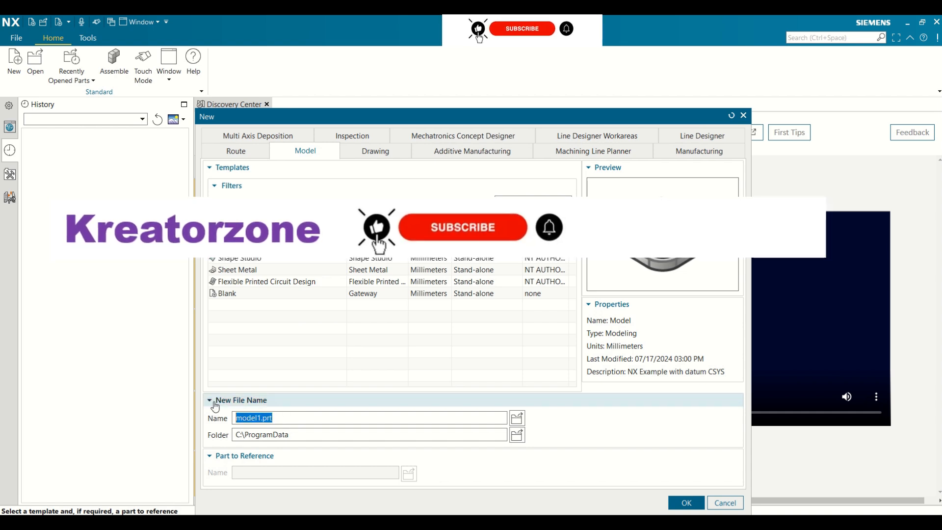
key(BackSpace)
text(E)
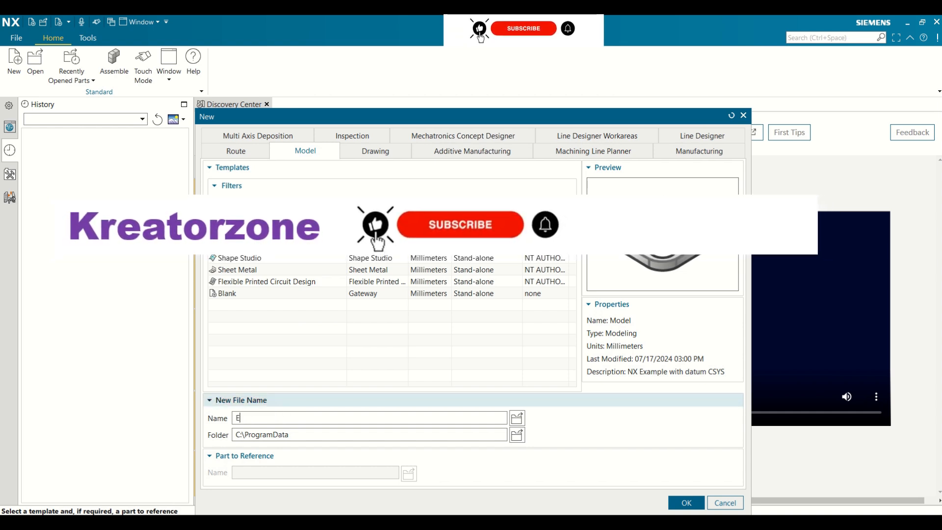
text(xtrude)
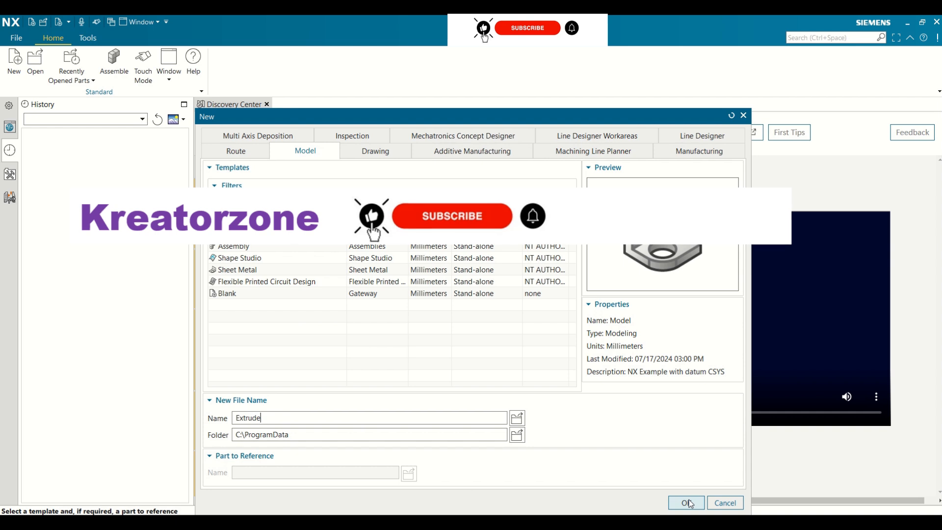
click(688, 503)
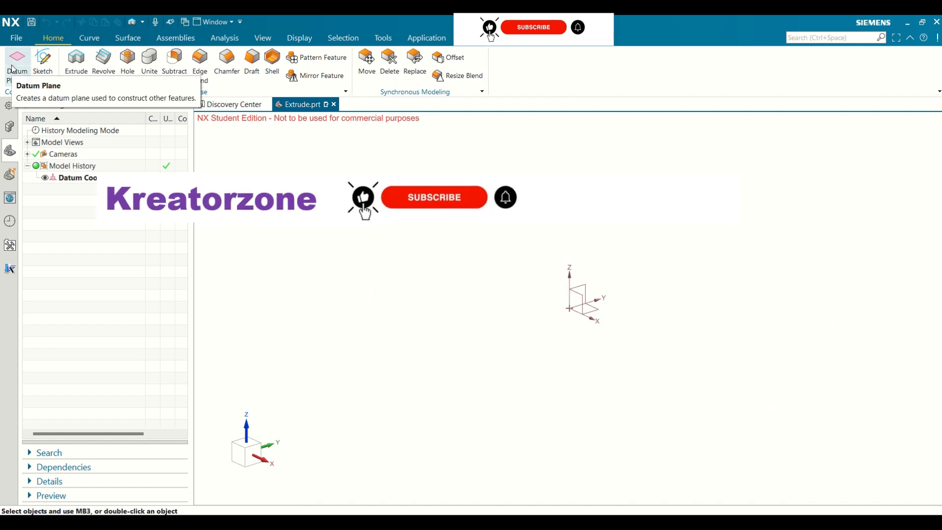
Begin an Extrude feature and create its section sketch on the Top plane.
click(26, 81)
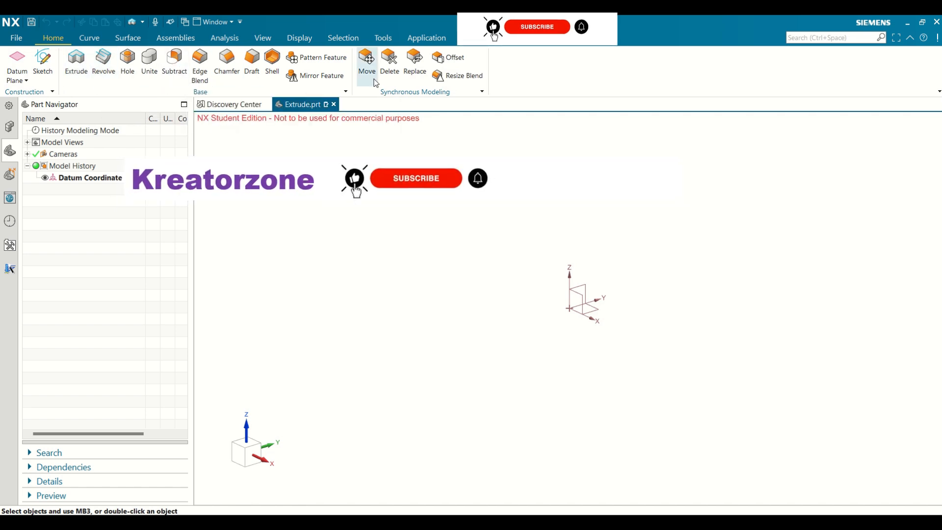
click(75, 72)
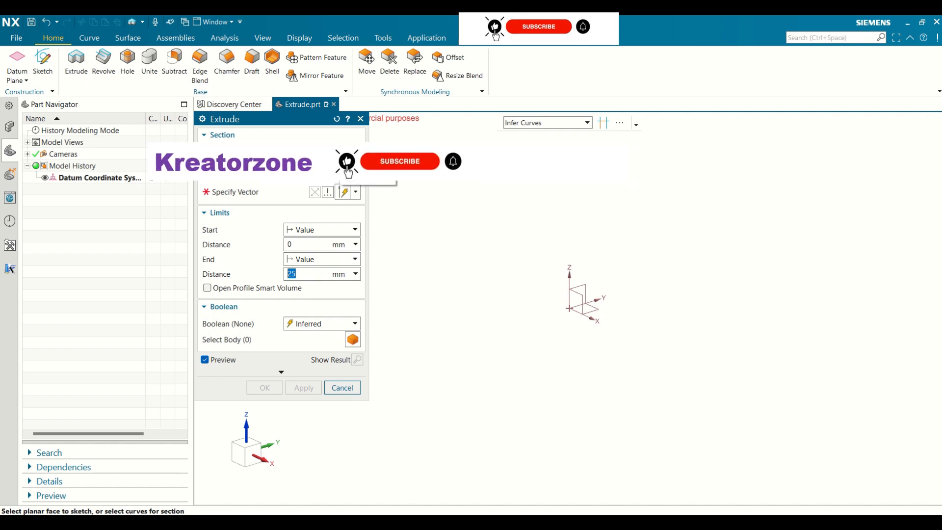
click(338, 152)
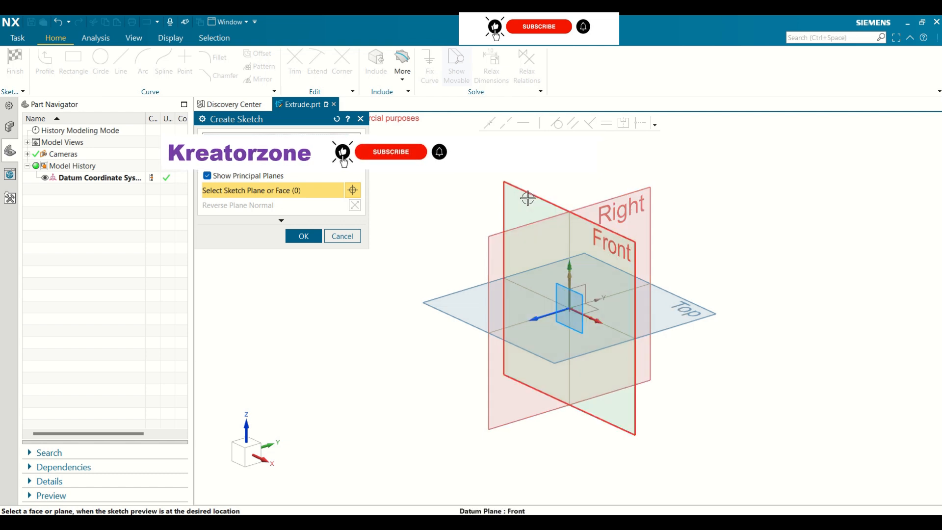
click(701, 320)
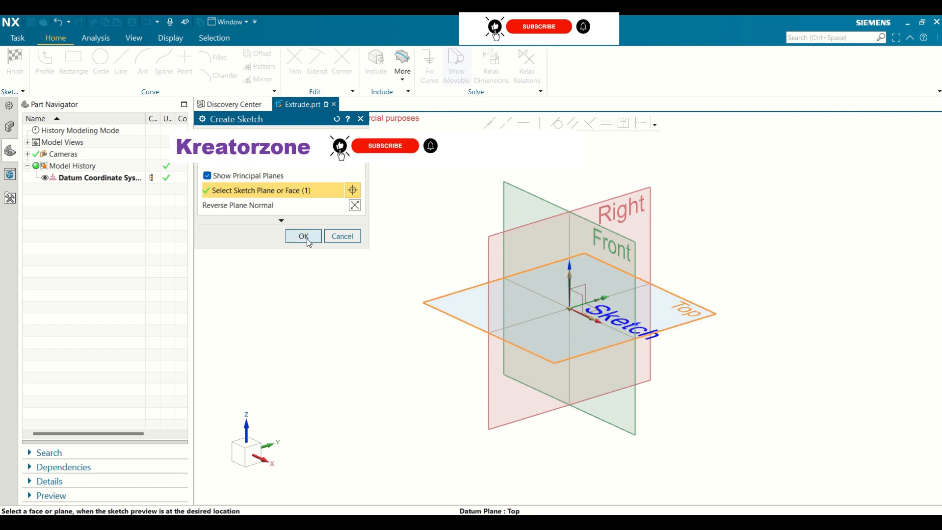
click(307, 237)
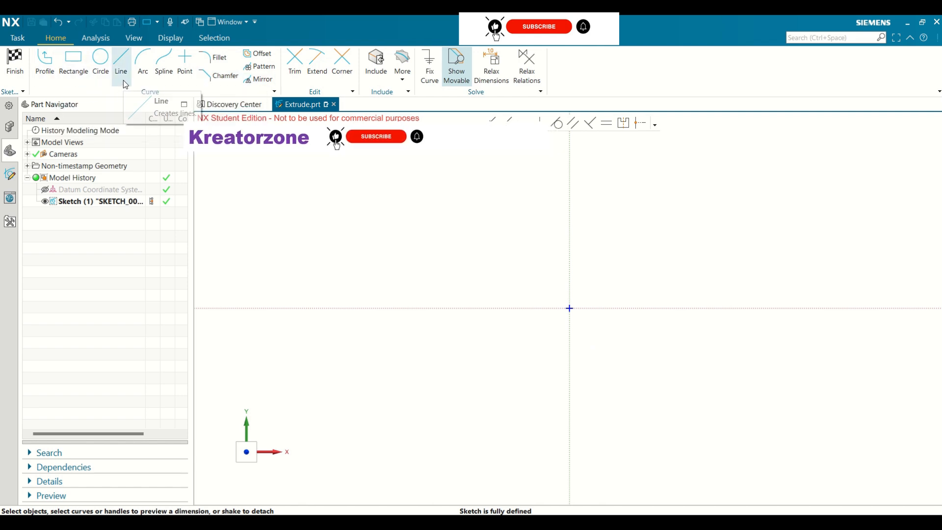
click(82, 79)
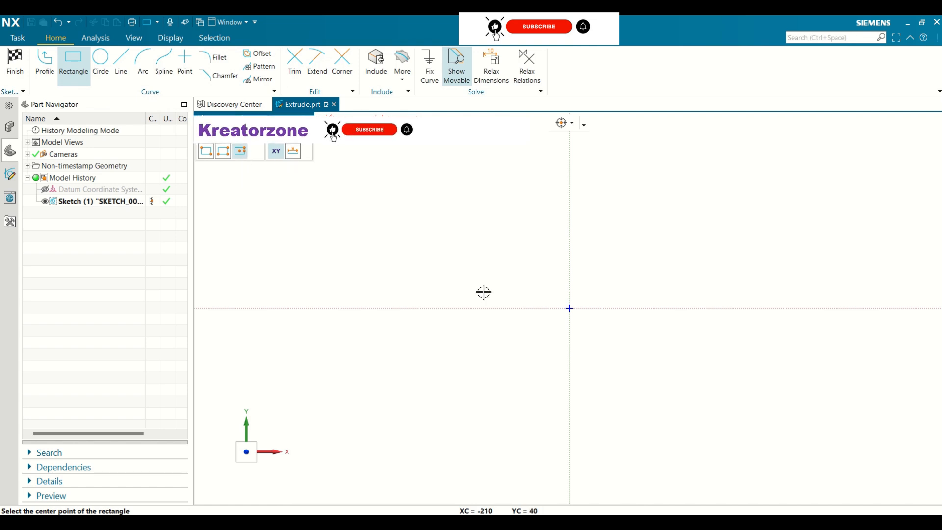
click(570, 308)
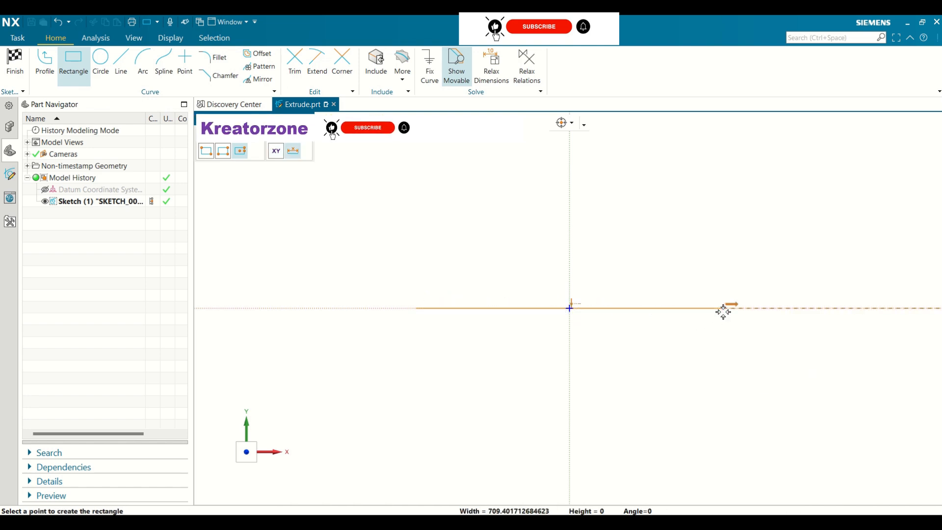
click(724, 326)
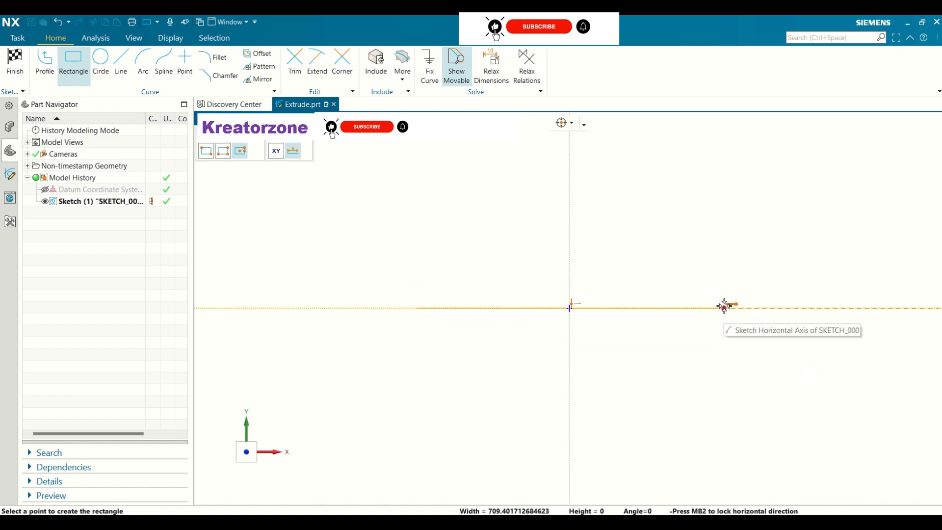
click(728, 420)
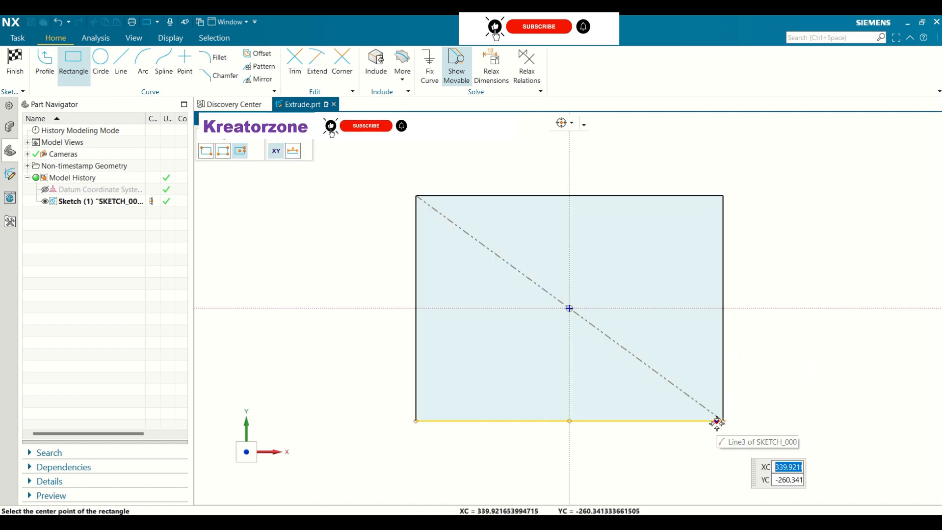
scroll(357, 165, up, 1)
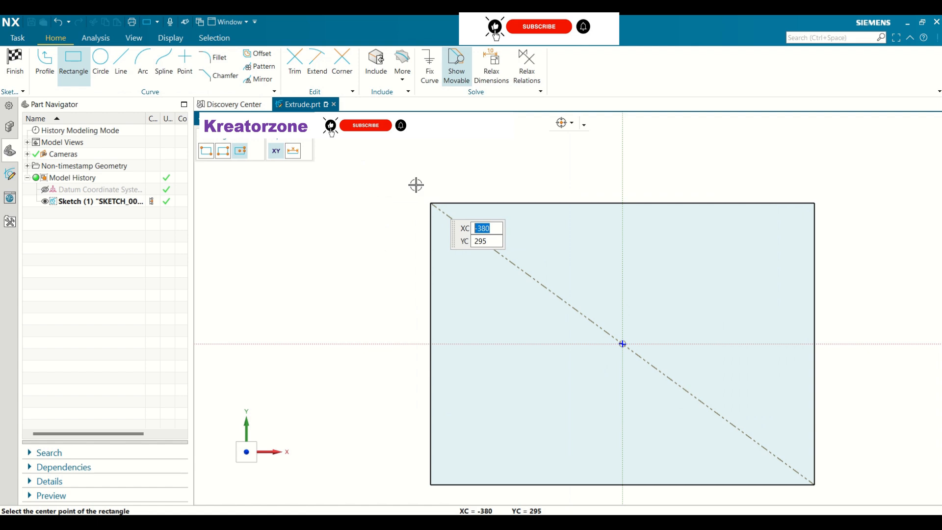
key(Escape)
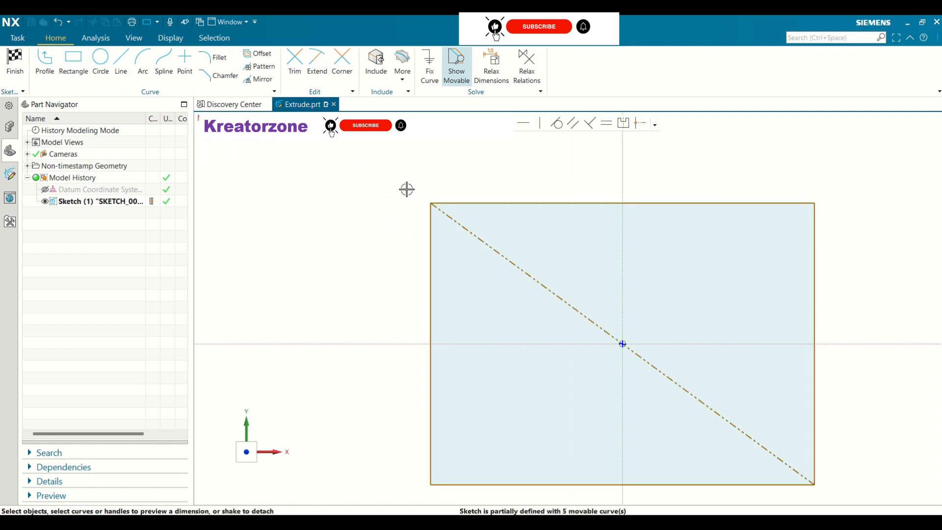
mouse_move(358, 168)
mouse_down()
mouse_move(516, 367)
mouse_move(840, 469)
mouse_move(837, 494)
mouse_up()
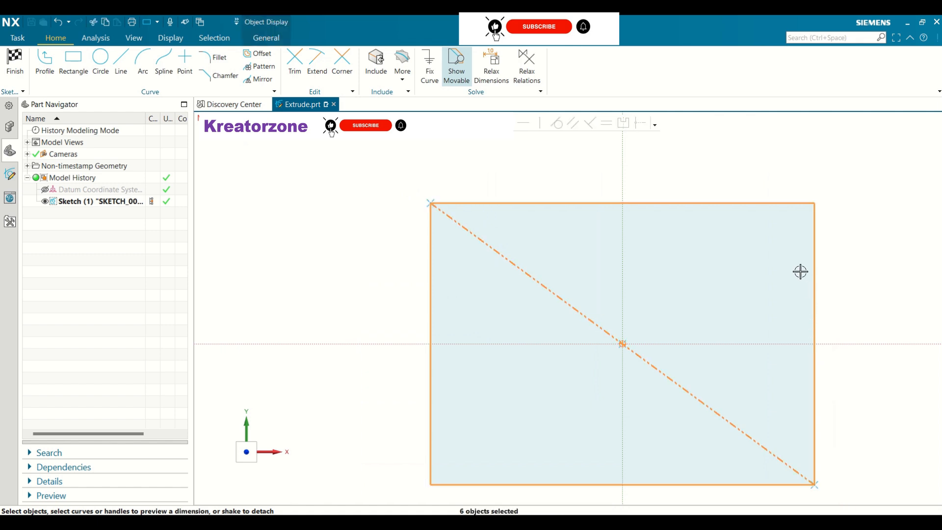
key(Delete)
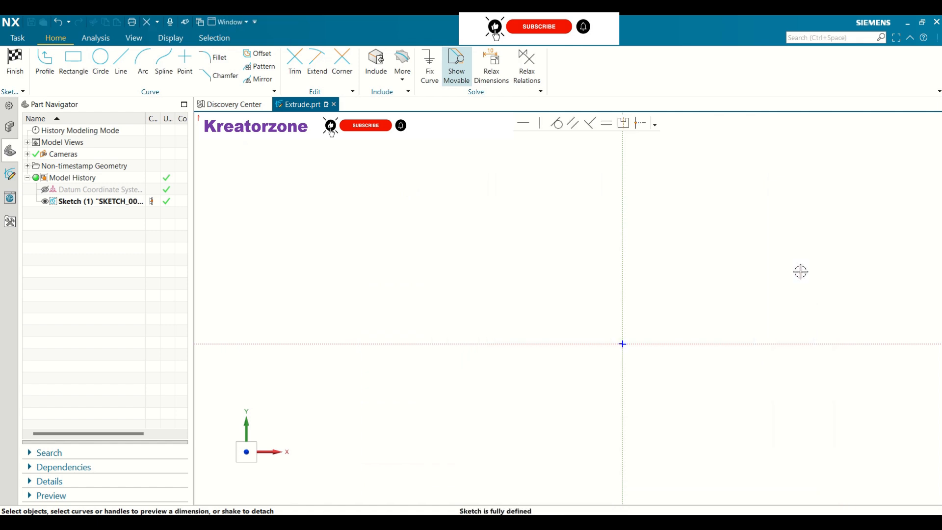
Sketch a rectangle from its centre at the sketch origin, with width 70 mm, height 50 mm and angle 0.
scroll(461, 233, up, 3)
scroll(460, 234, down, 5)
click(73, 62)
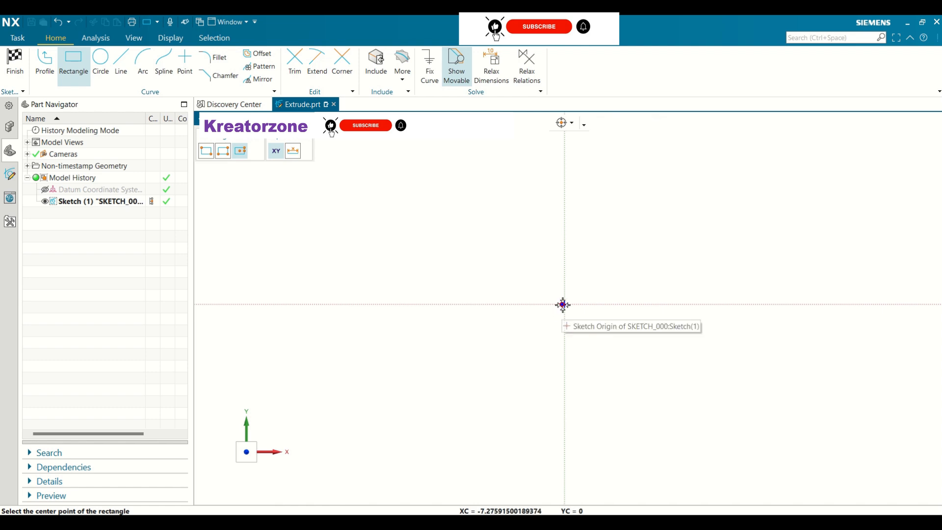
click(564, 304)
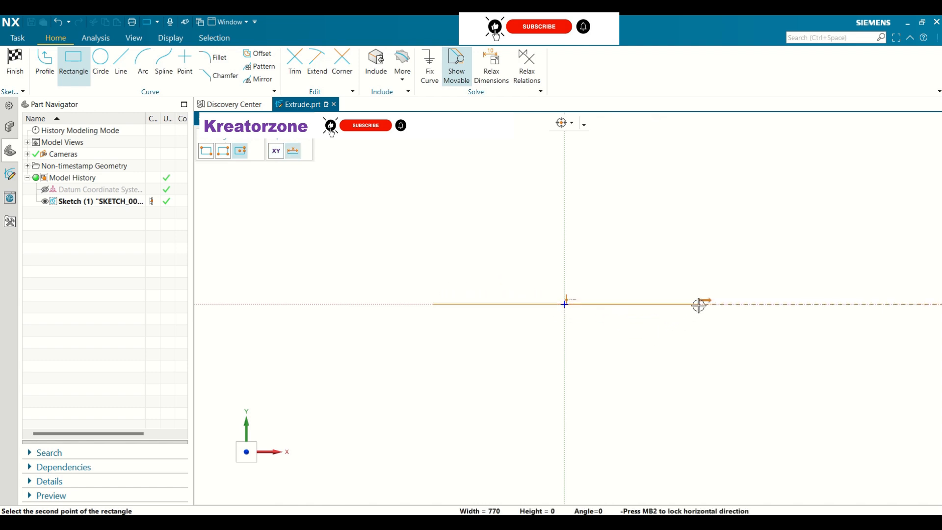
mouse_move(699, 305)
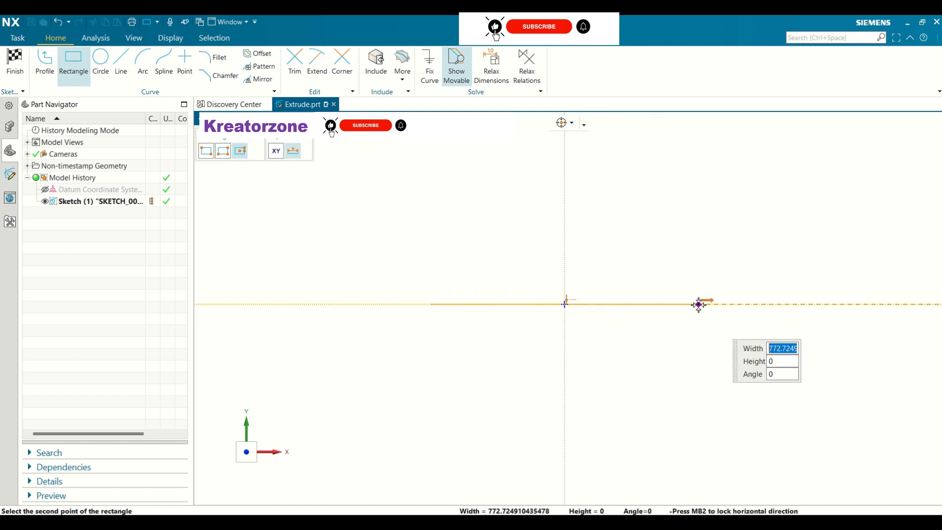
text(70)
key(Tab)
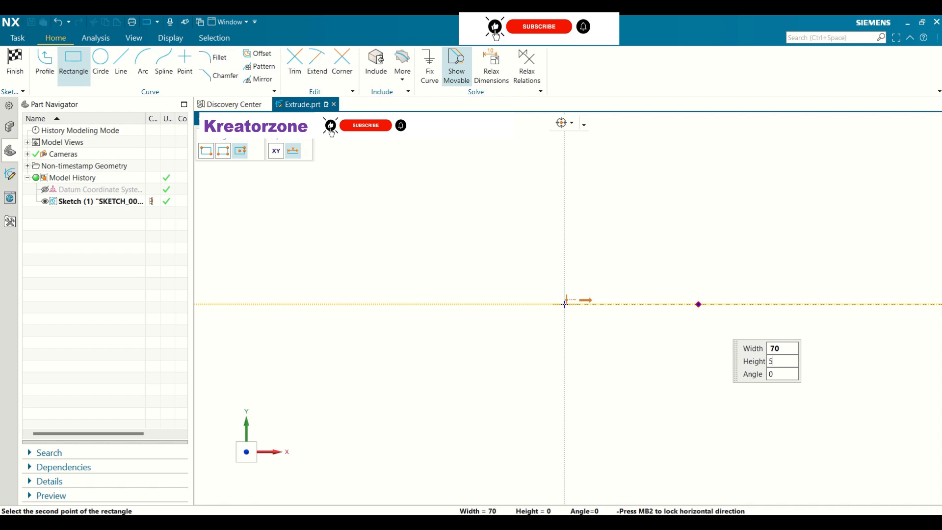
key(Tab)
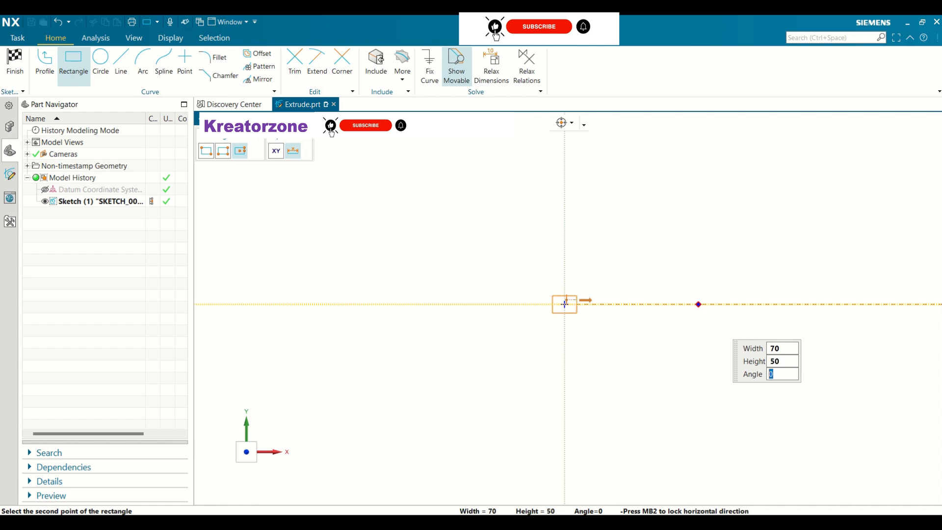
key(Return)
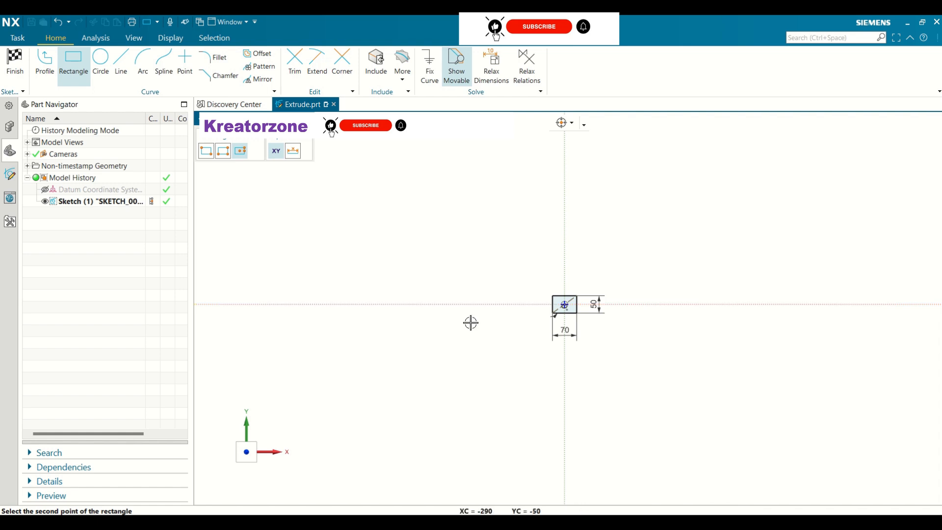
Finish the sketch and extrude the rectangle from 0 to 10 mm along the sketch normal.
scroll(565, 308, up, 3)
scroll(566, 309, up, 4)
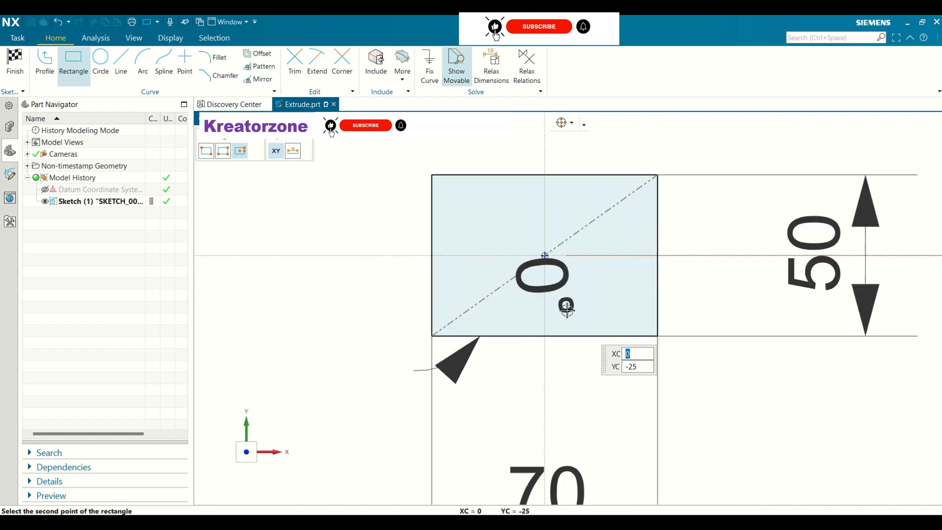
scroll(547, 301, down, 1)
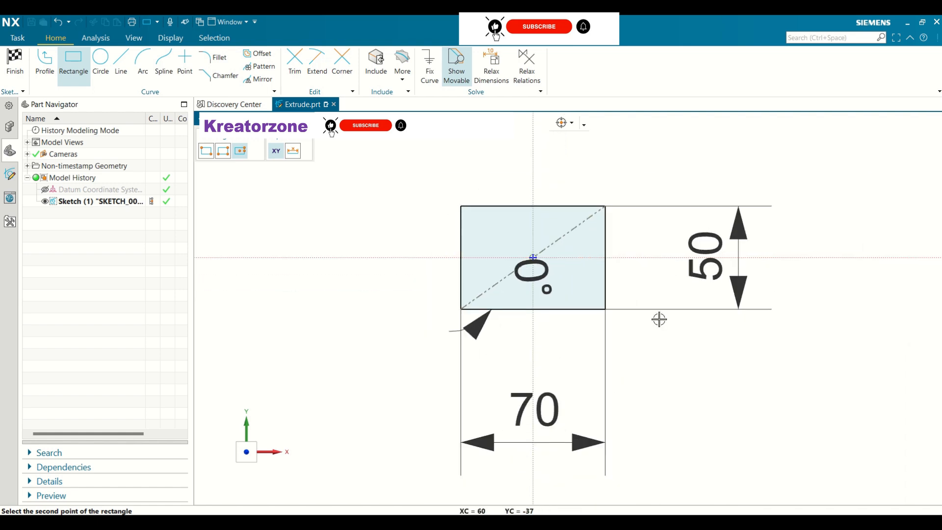
click(11, 58)
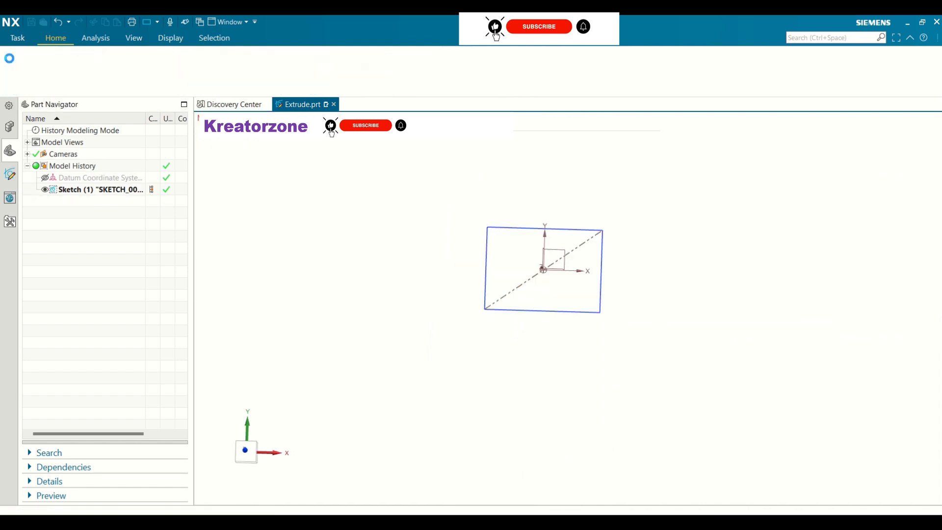
key(x)
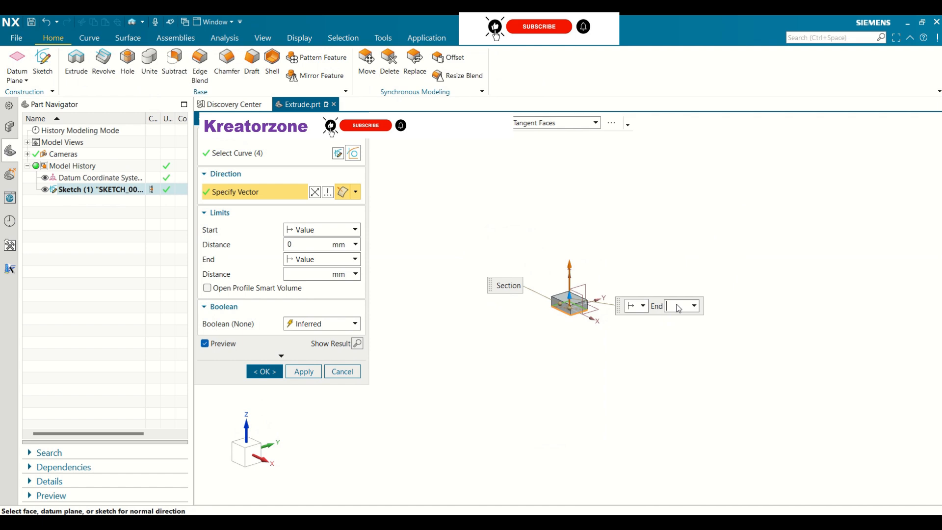
key(Return)
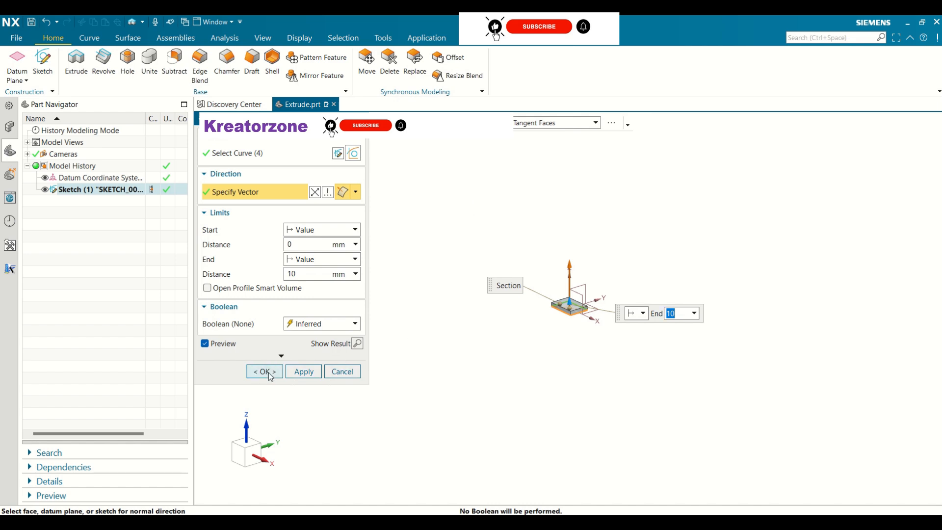
click(265, 371)
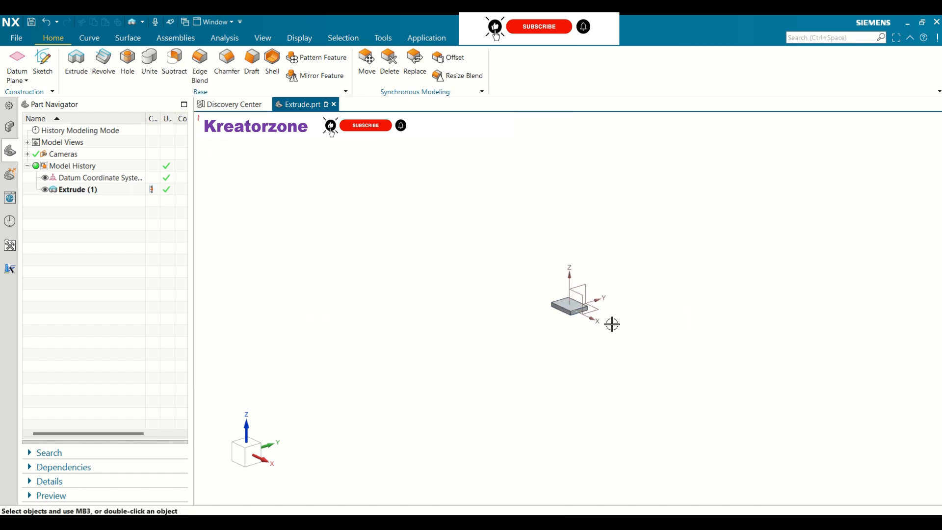
scroll(612, 324, up, 6)
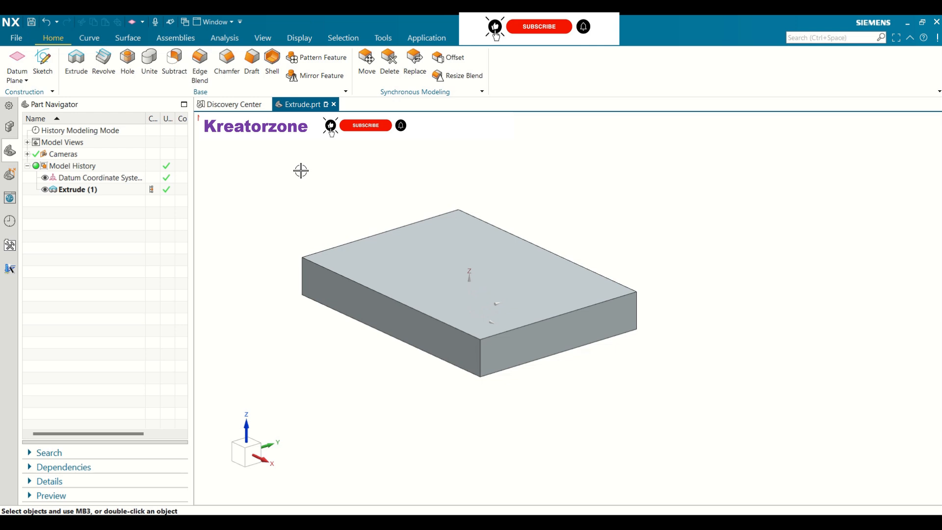
click(21, 83)
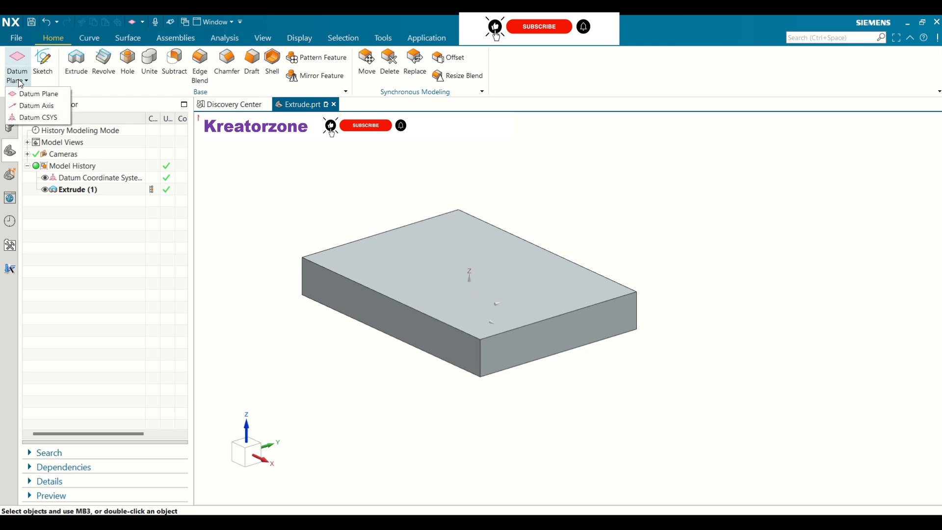
click(29, 105)
click(22, 81)
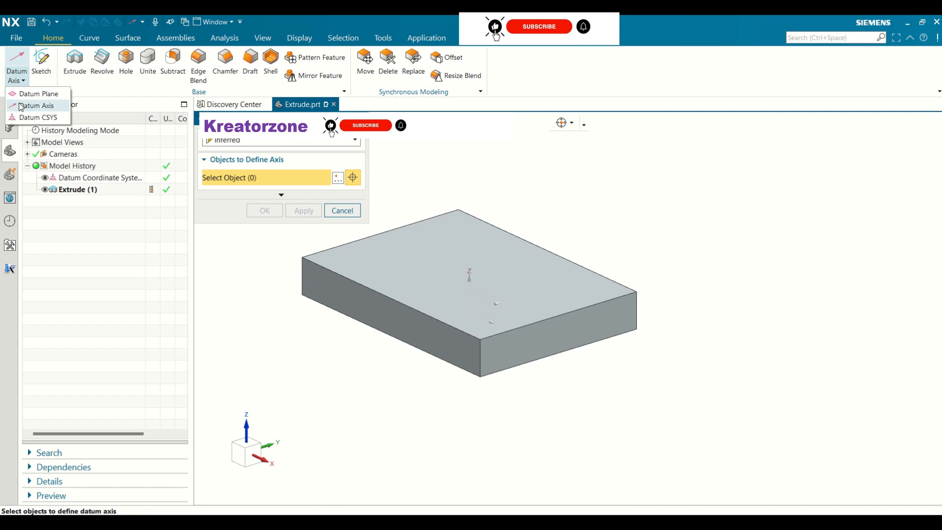
click(361, 119)
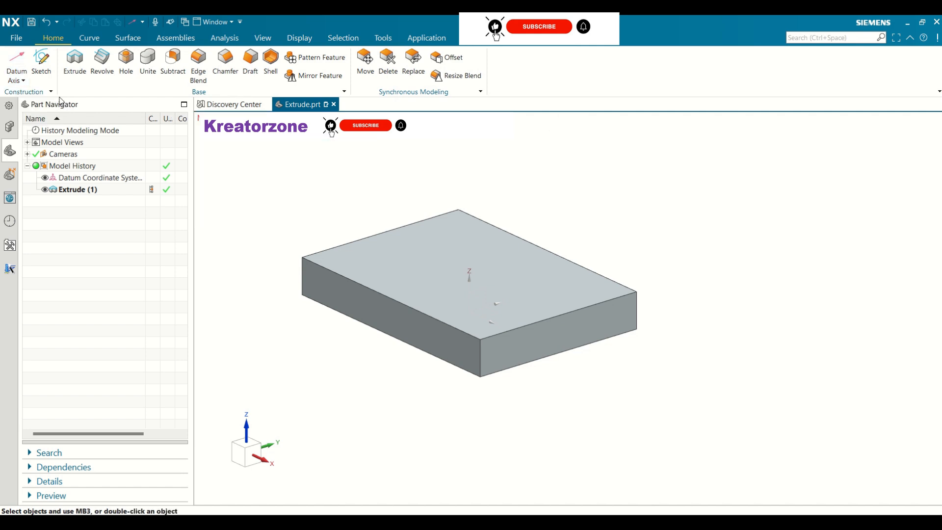
Start an inferred datum plane from the block's upper face with an offset distance of 40 mm.
click(23, 82)
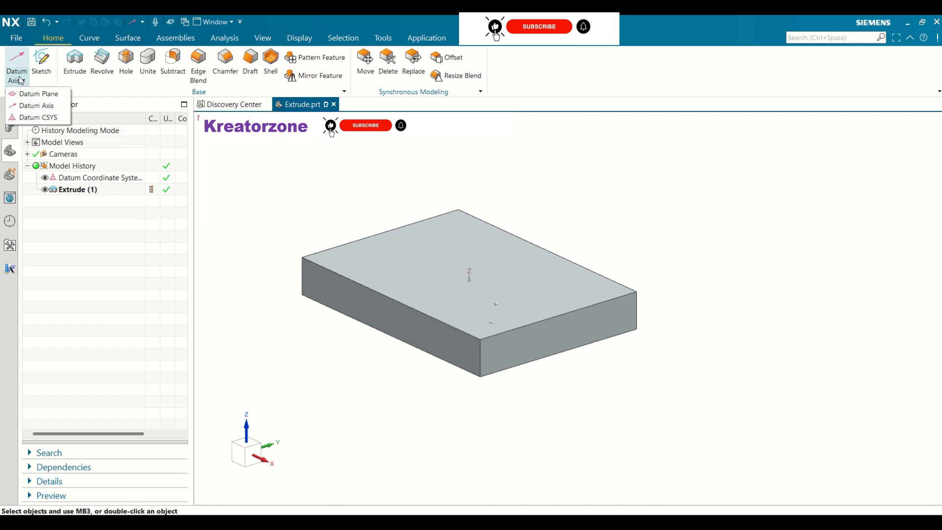
click(29, 93)
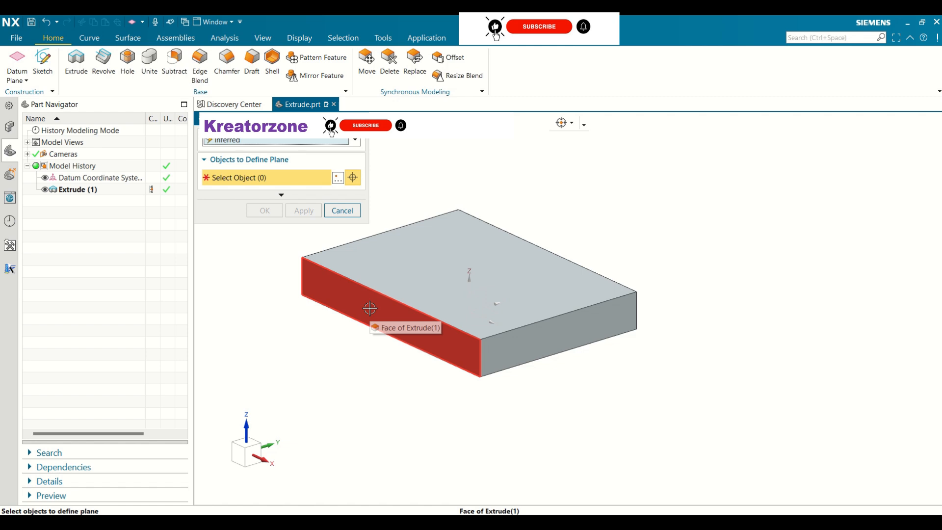
click(404, 267)
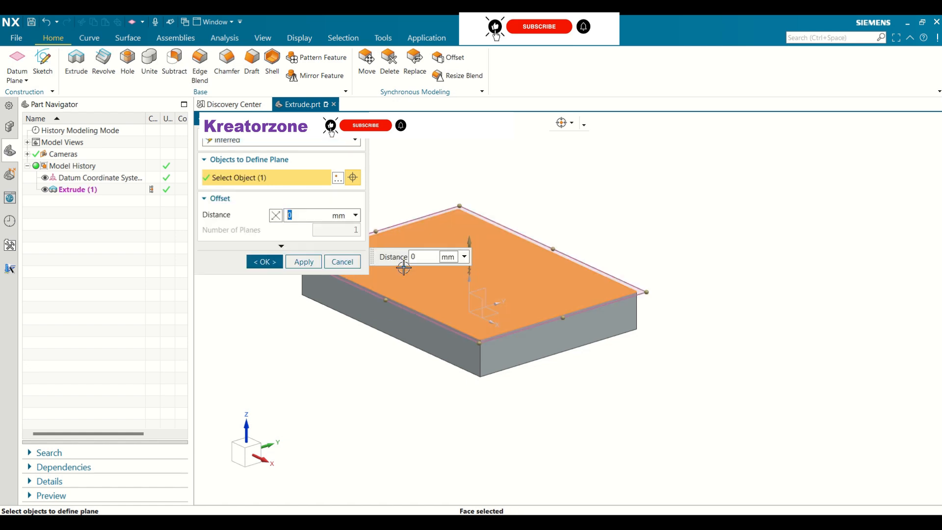
click(292, 215)
key(BackSpace)
text(40)
key(Return)
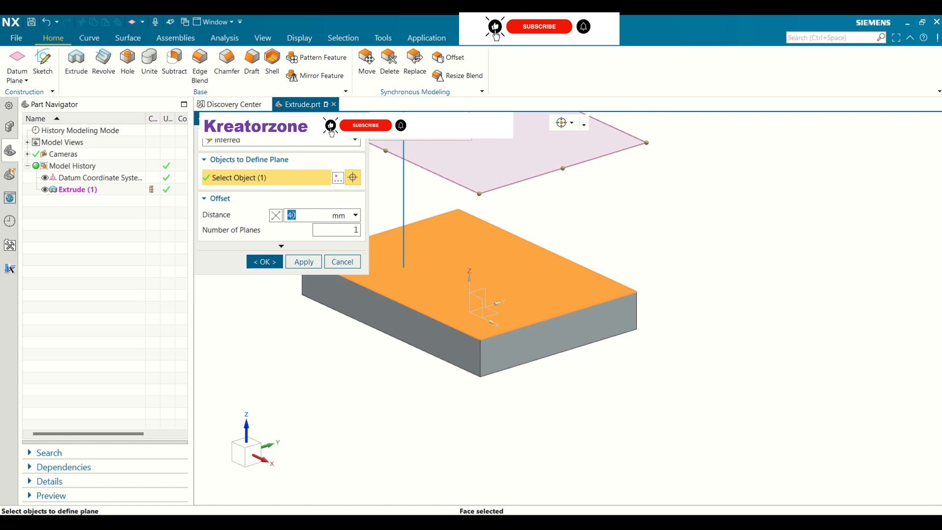
Set the datum plane's offset to 0 mm and create it flush with the block's upper face.
text(0)
key(Return)
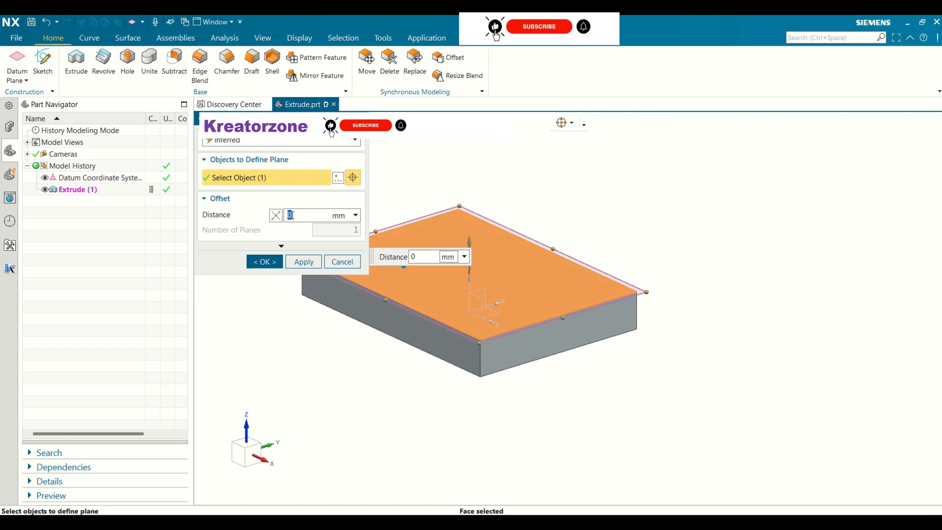
click(275, 262)
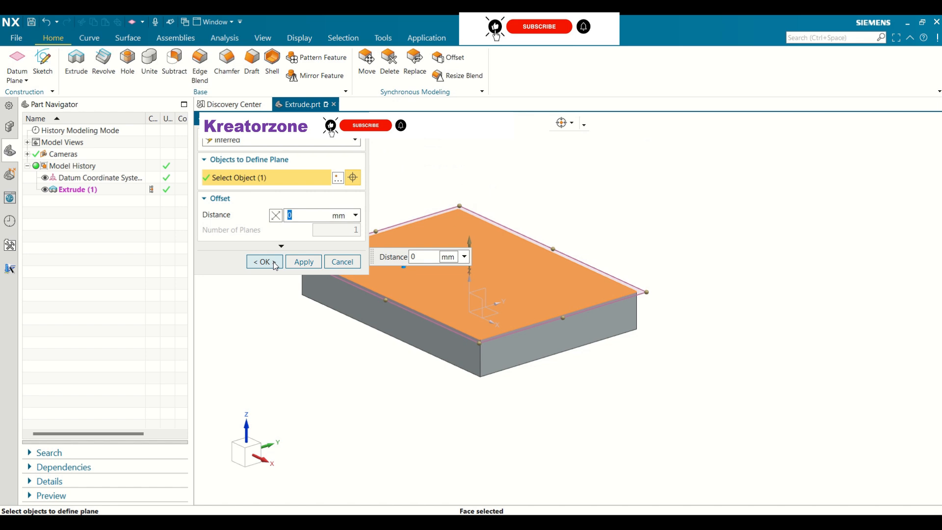
click(274, 263)
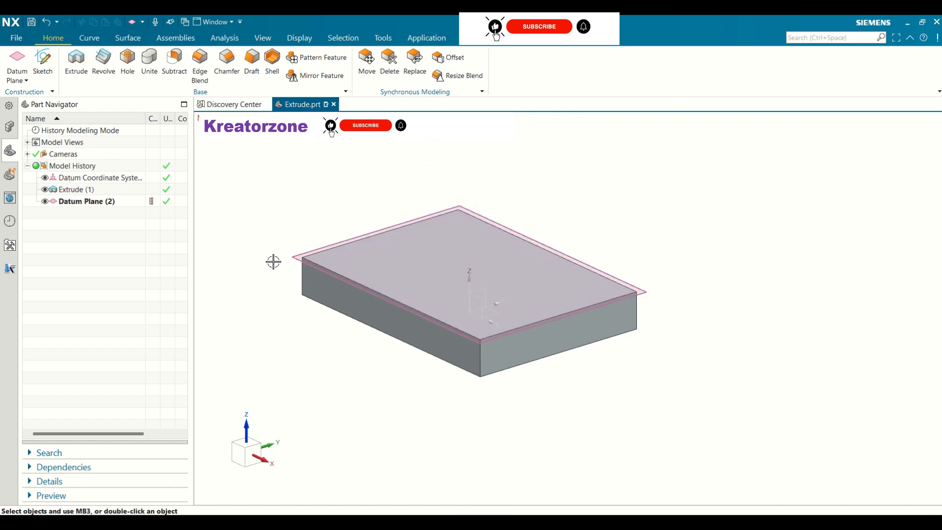
Start an inferred datum plane from the block's front short end face, offset 15 mm and reversed into the block.
click(21, 82)
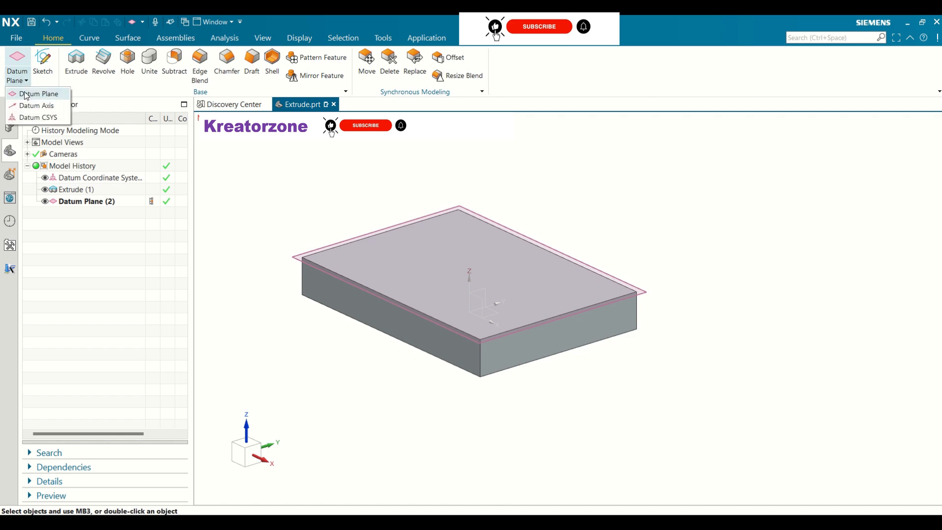
click(29, 94)
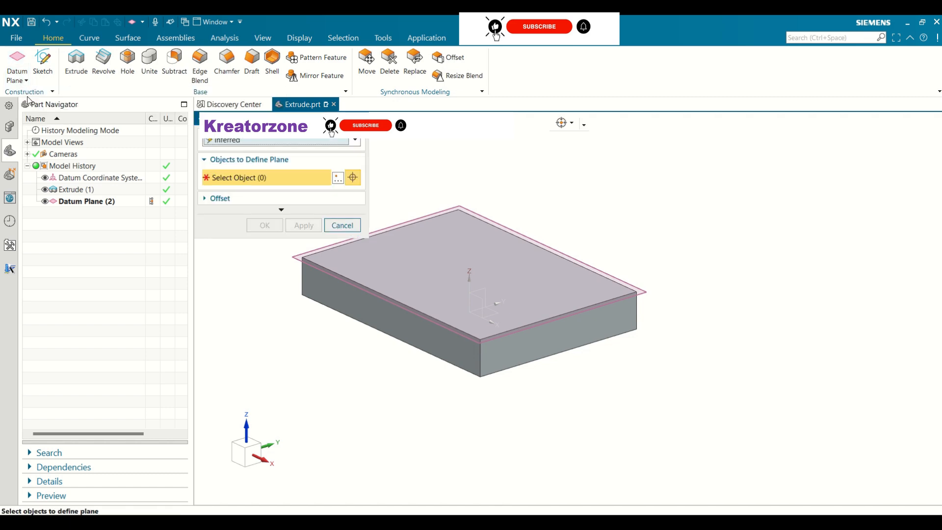
click(524, 345)
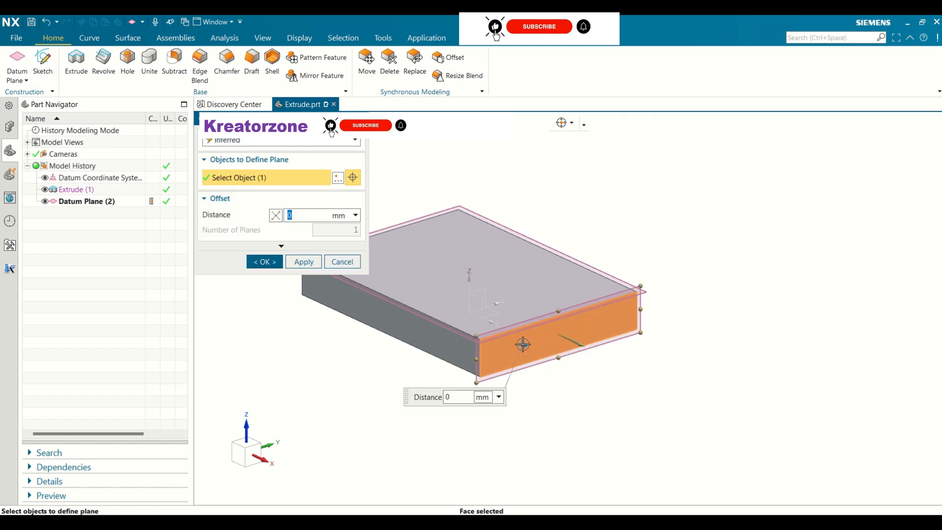
click(297, 216)
key(BackSpace)
text(15)
key(Return)
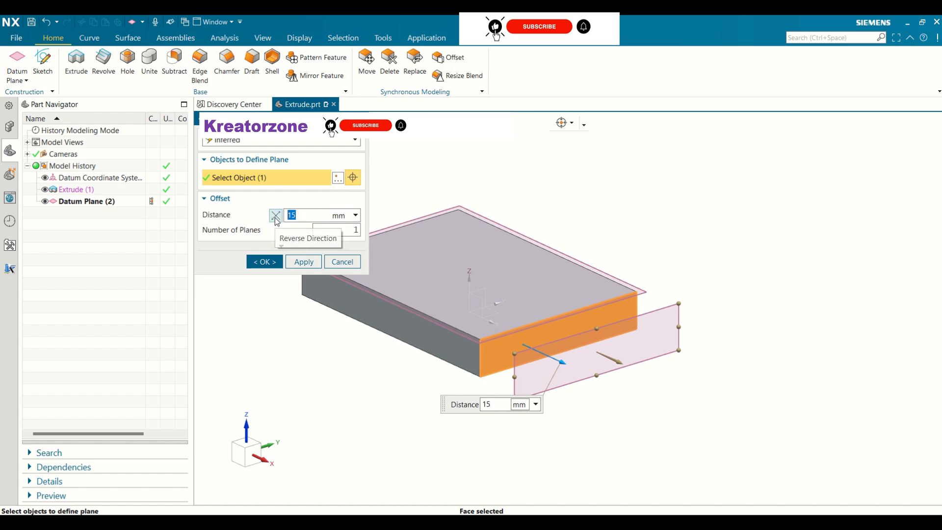
click(276, 216)
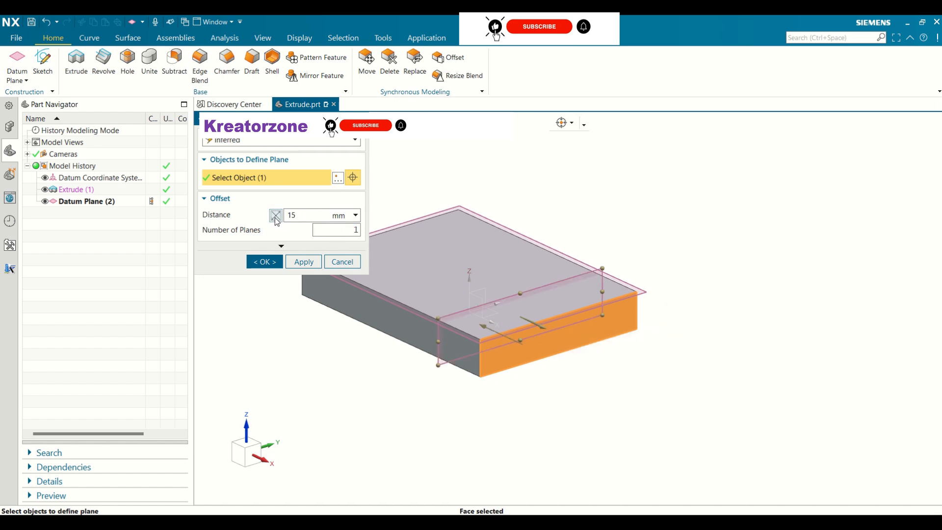
Try 2 and 10 as the number of planes for the 15 mm offset datum planes.
click(356, 230)
text(2)
key(Return)
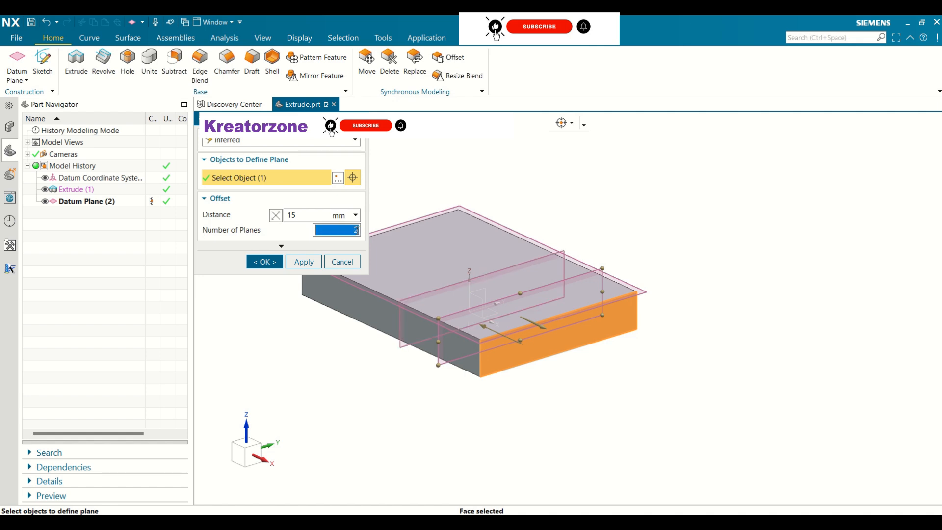
text(4)
key(BackSpace)
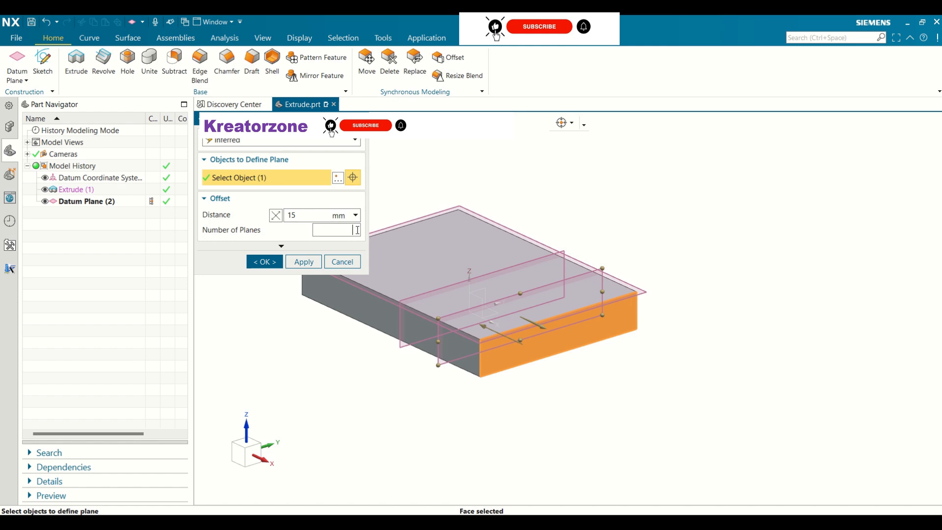
text(10)
key(Return)
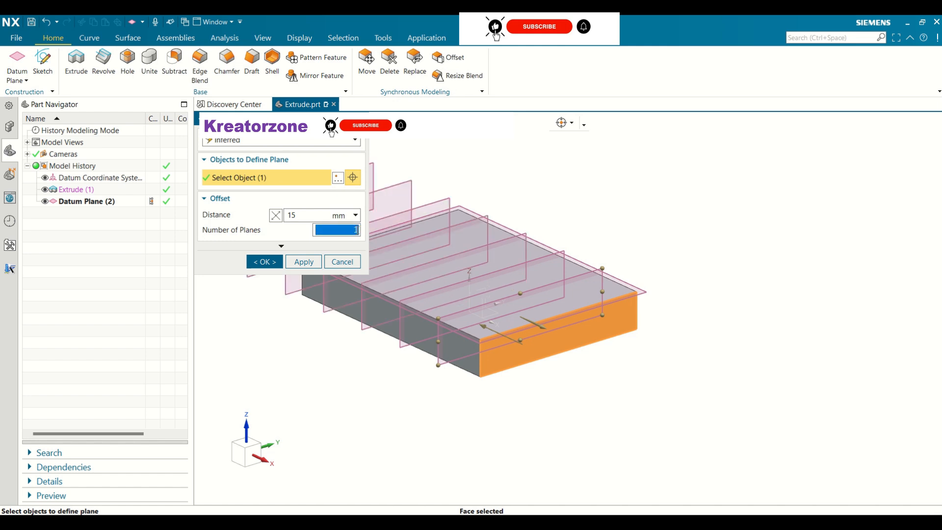
scroll(676, 311, down, 4)
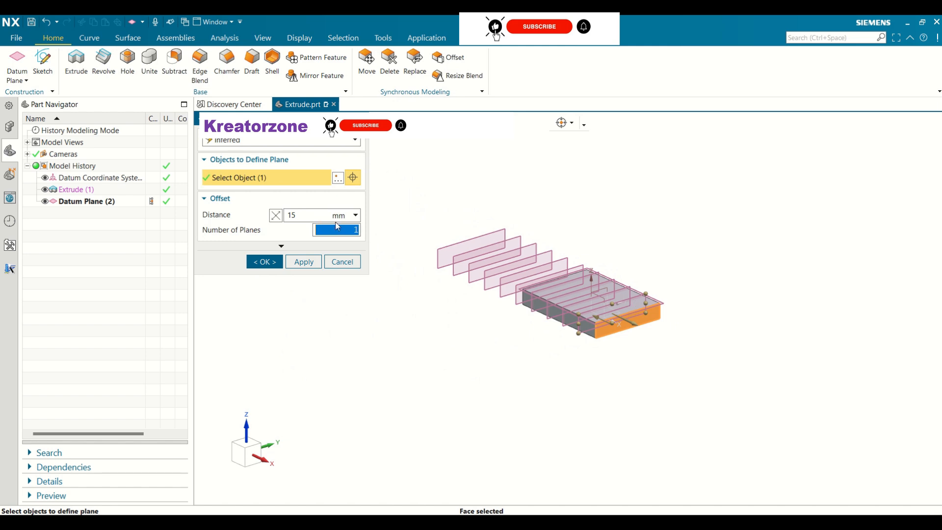
Set the number of planes to 2 and create the datum planes offset from the short end face.
click(352, 230)
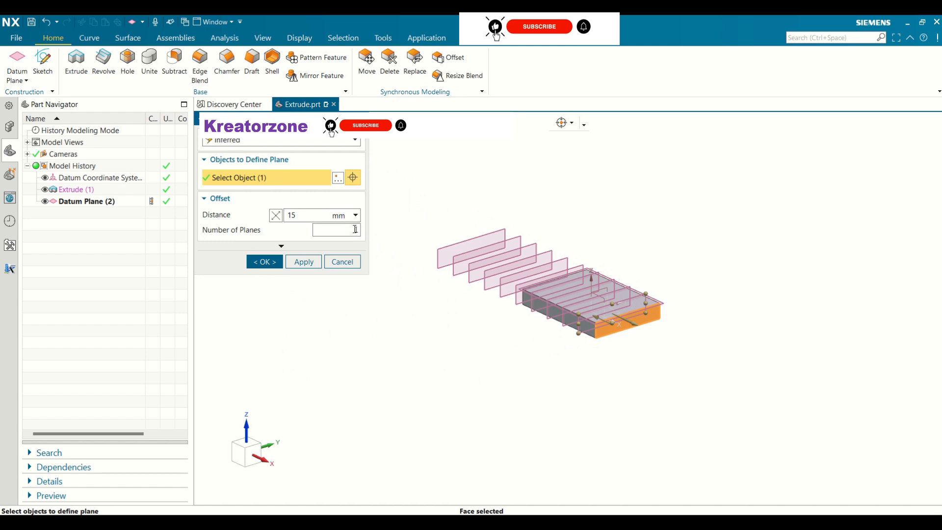
text(0)
drag(354, 229, 348, 229)
text(2)
key(Return)
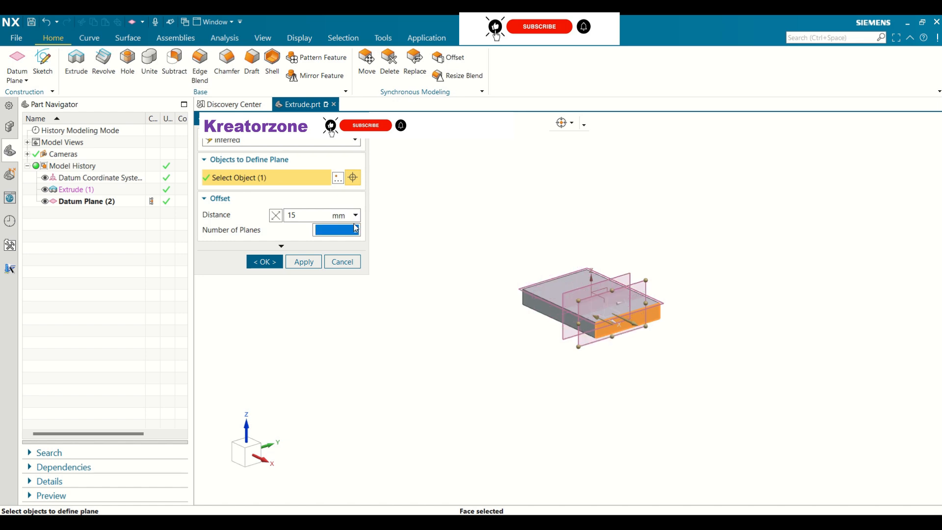
click(265, 261)
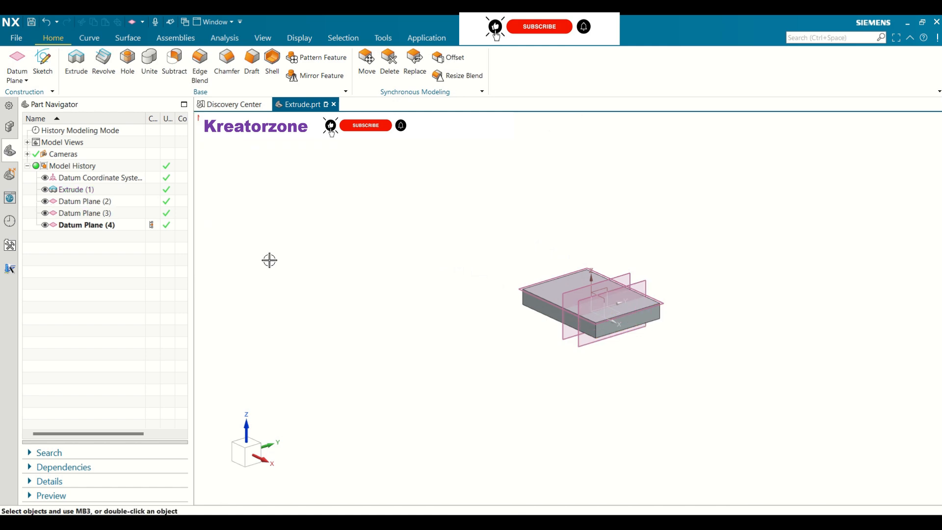
Hide Datum Plane (4), the offset plane farther from the block's front short end face.
scroll(652, 294, down, 3)
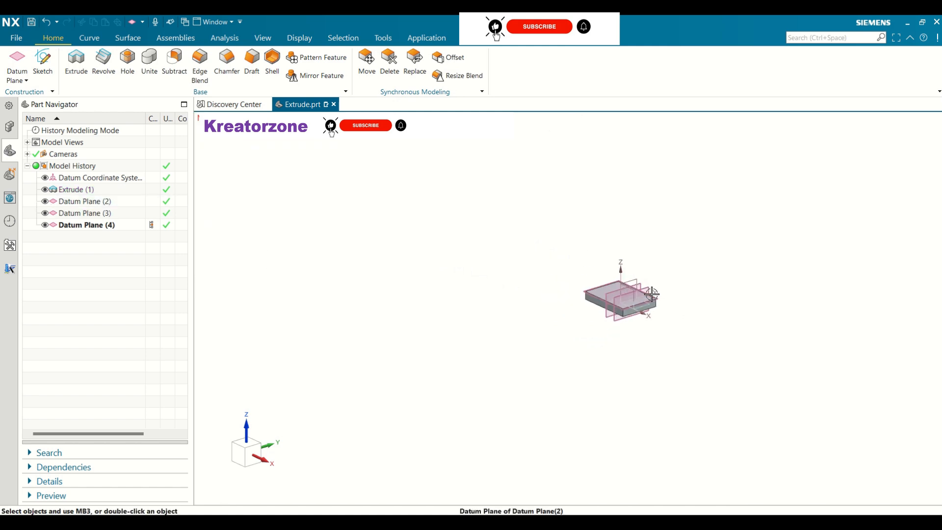
scroll(652, 294, up, 6)
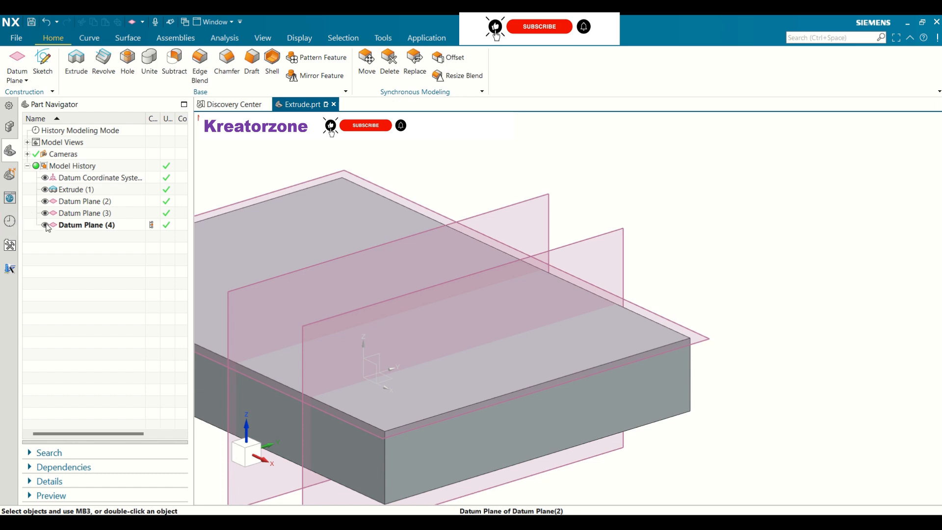
scroll(853, 231, down, 3)
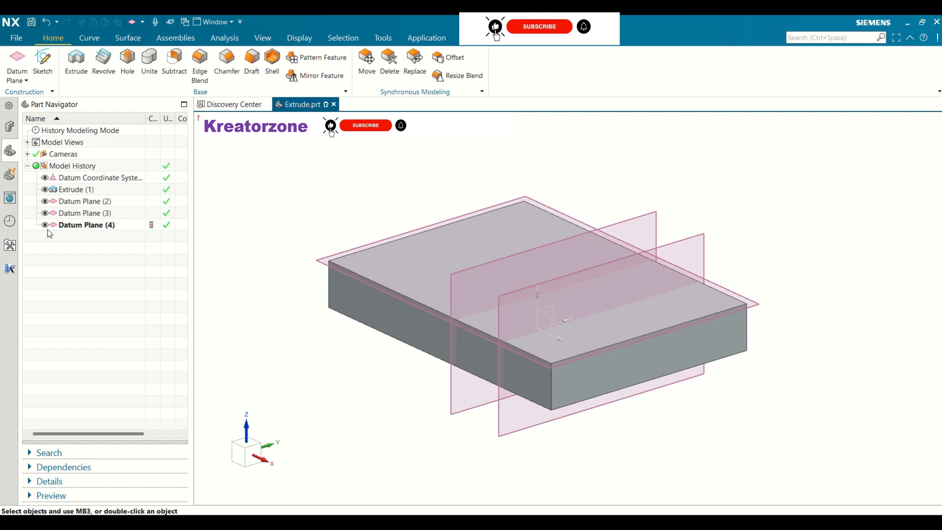
click(46, 225)
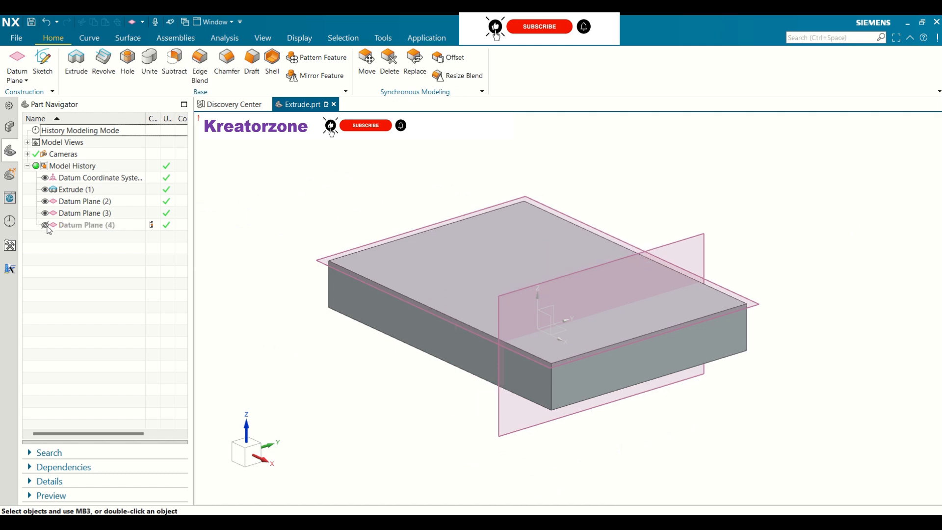
Toggle Datum Plane (2), Datum Plane (3), the extruded block and the datum coordinate system hidden and visible again.
click(45, 201)
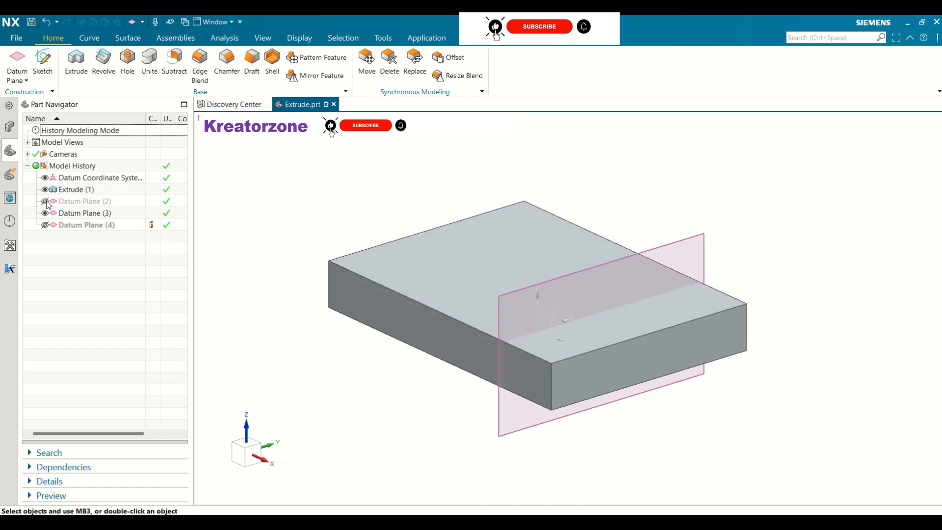
click(46, 213)
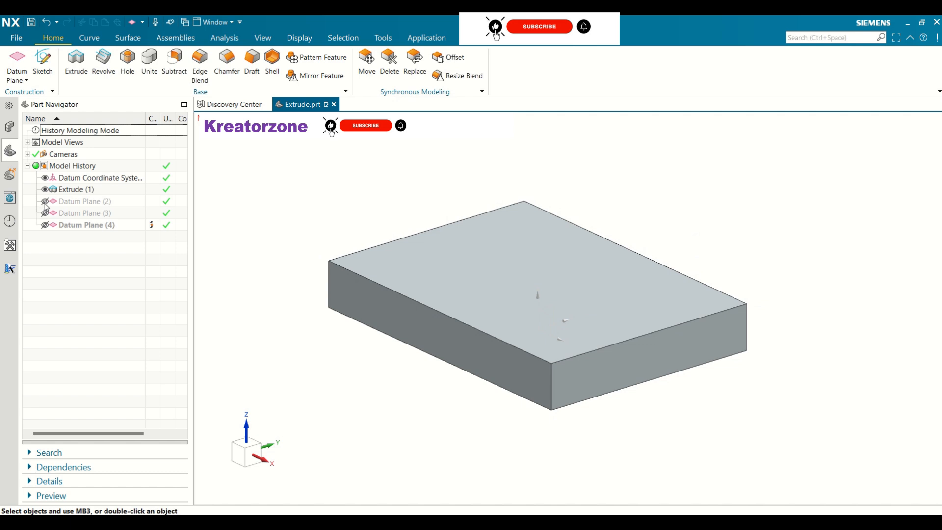
click(45, 201)
click(45, 213)
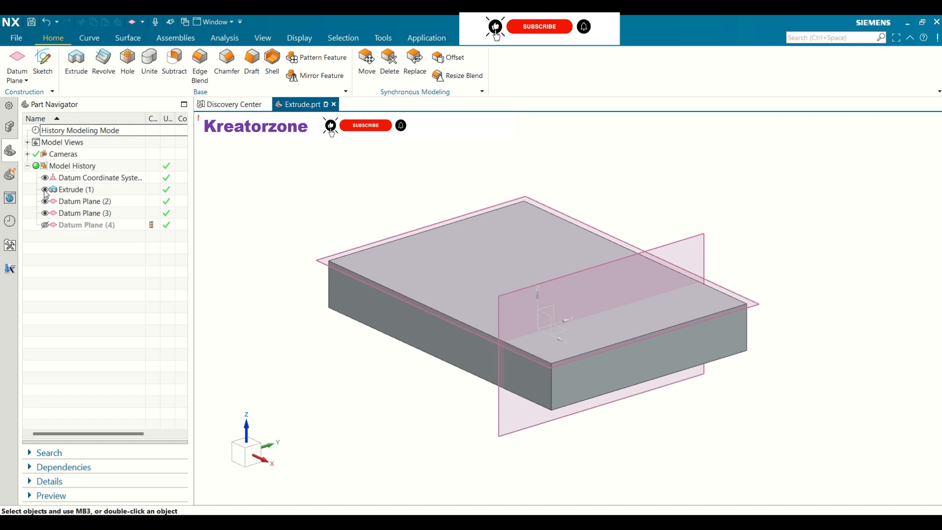
click(45, 189)
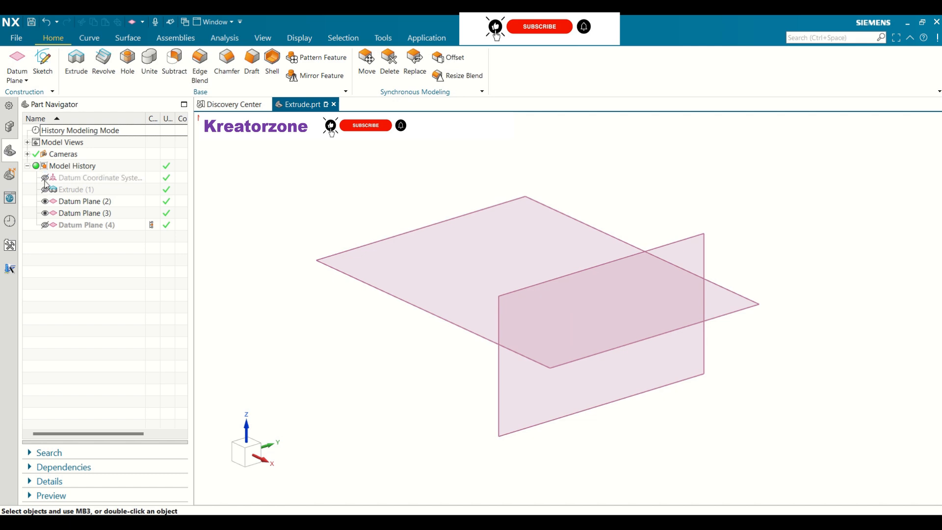
click(45, 189)
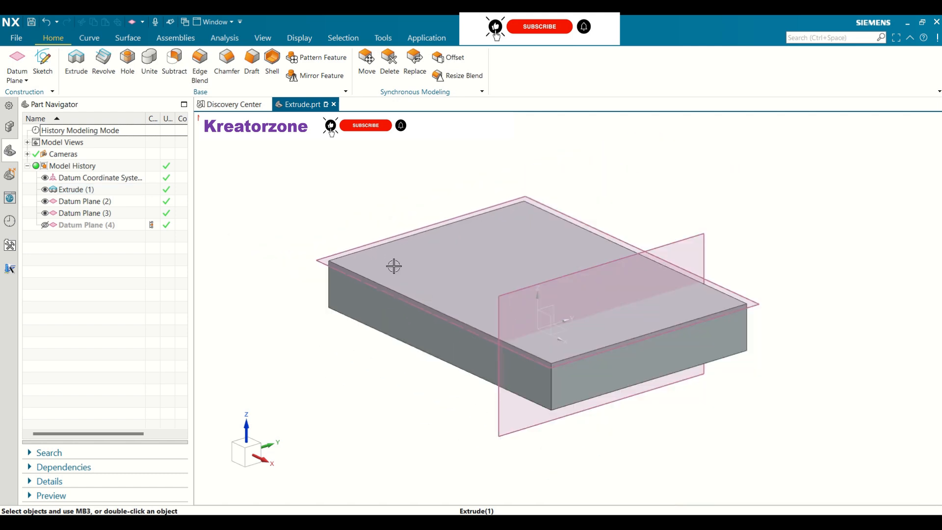
Create one datum plane offset 10 mm inward from the block's long front side face.
click(25, 80)
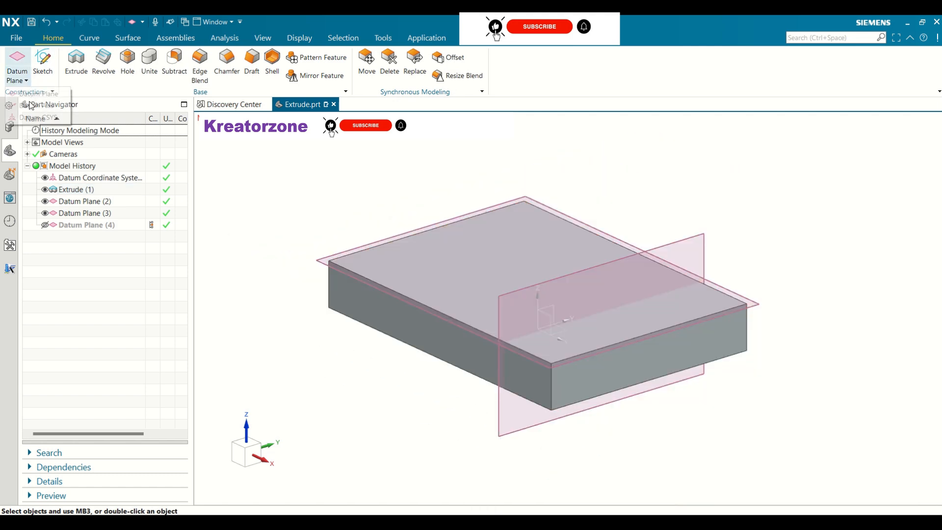
click(32, 93)
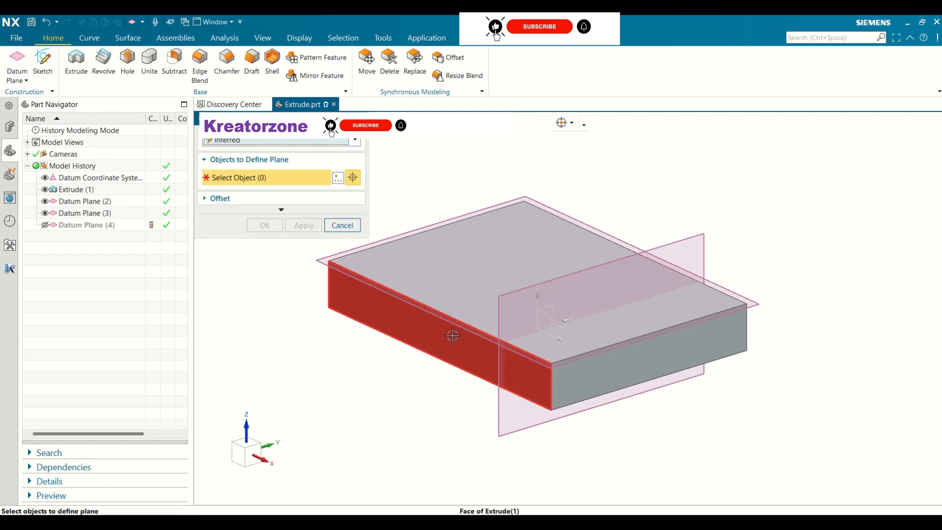
click(475, 356)
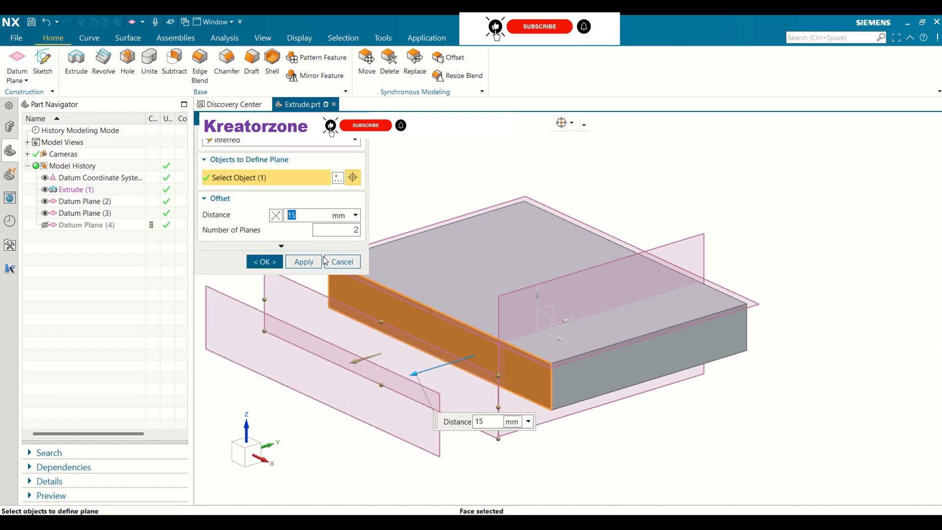
click(303, 217)
double_click(355, 229)
text(1)
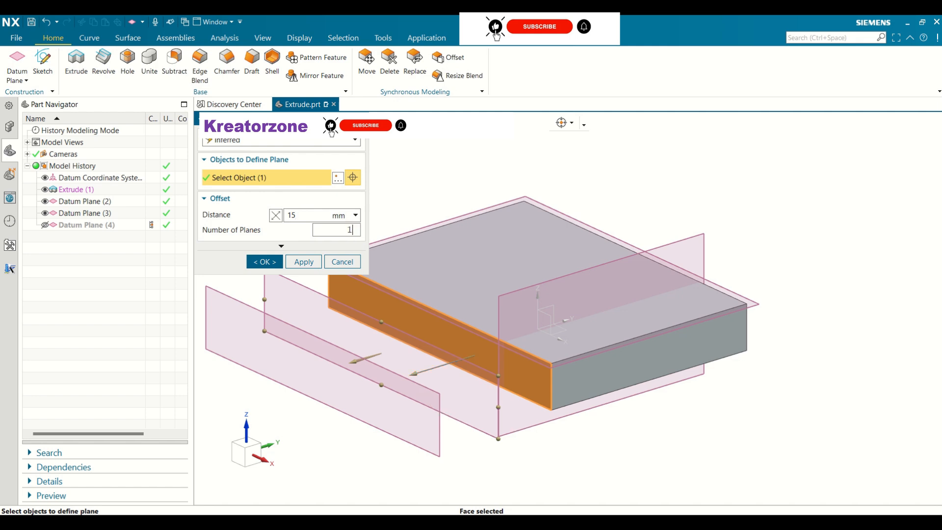
double_click(291, 216)
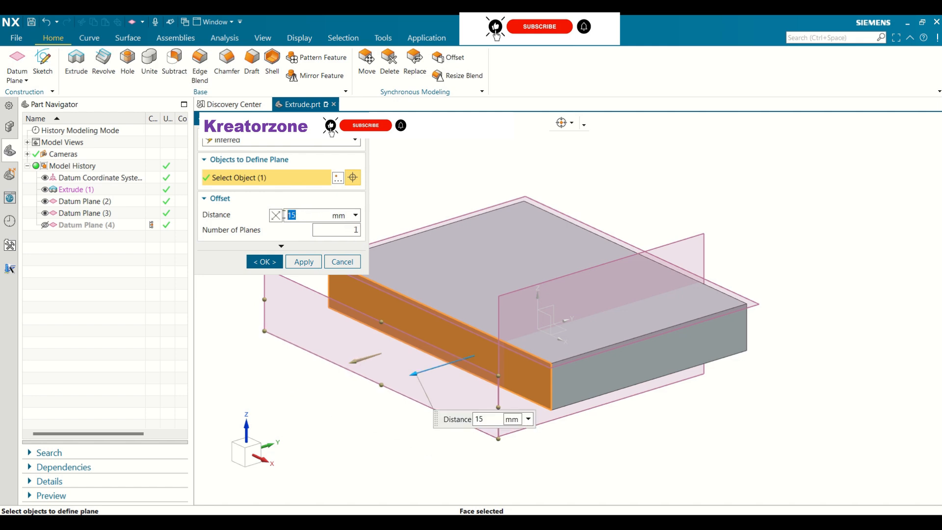
text(10)
key(Return)
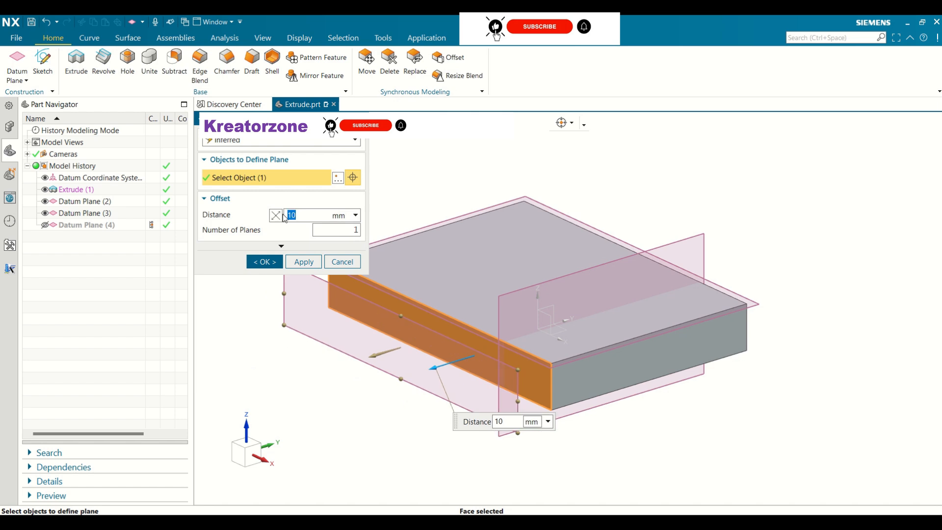
click(275, 215)
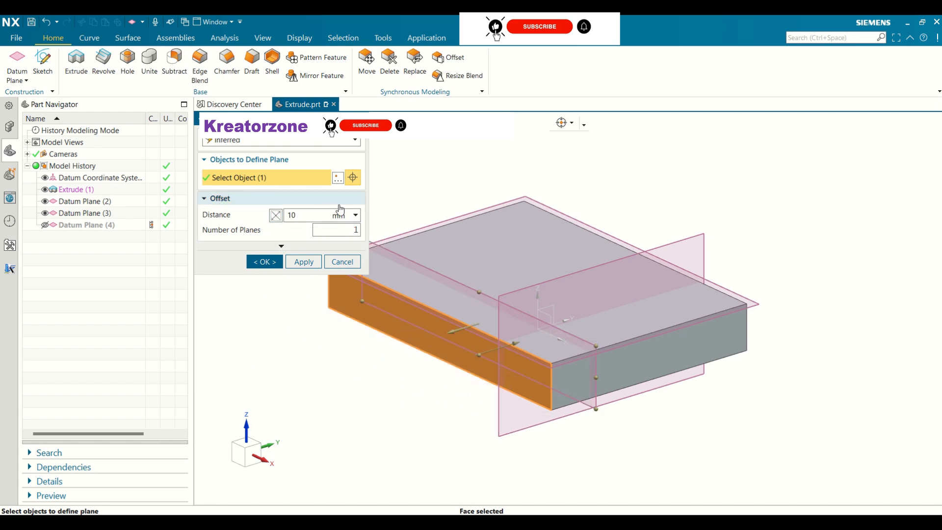
click(278, 261)
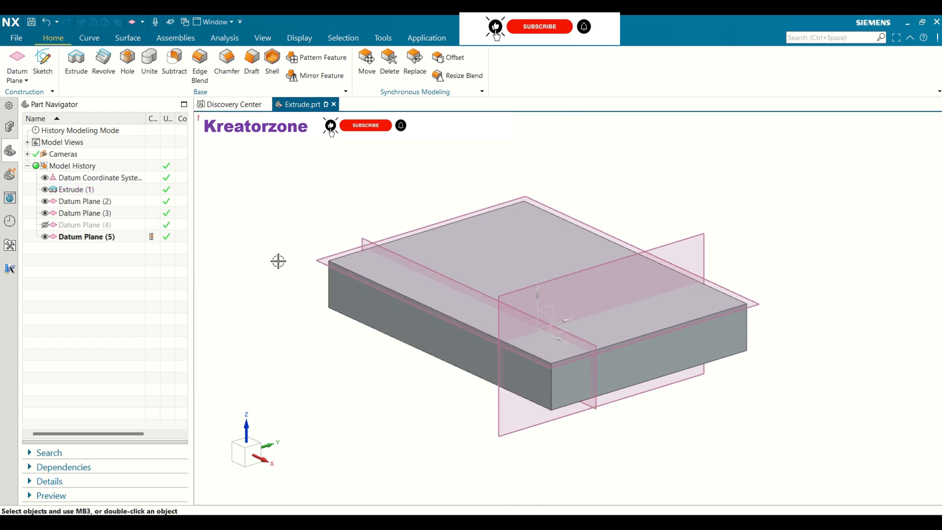
Create a datum axis by Intersection of the upright plane parallel to the short end face, Datum Plane (3), and Datum Plane (5).
click(26, 81)
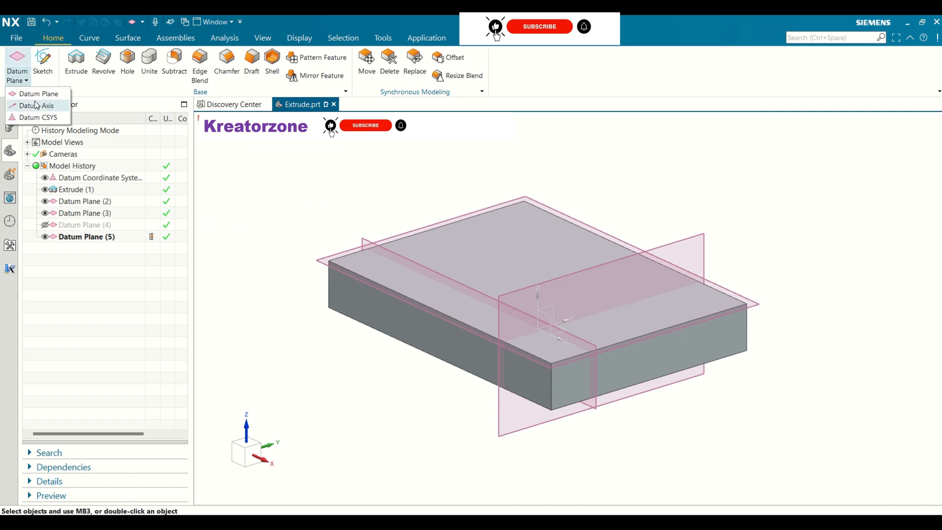
click(30, 104)
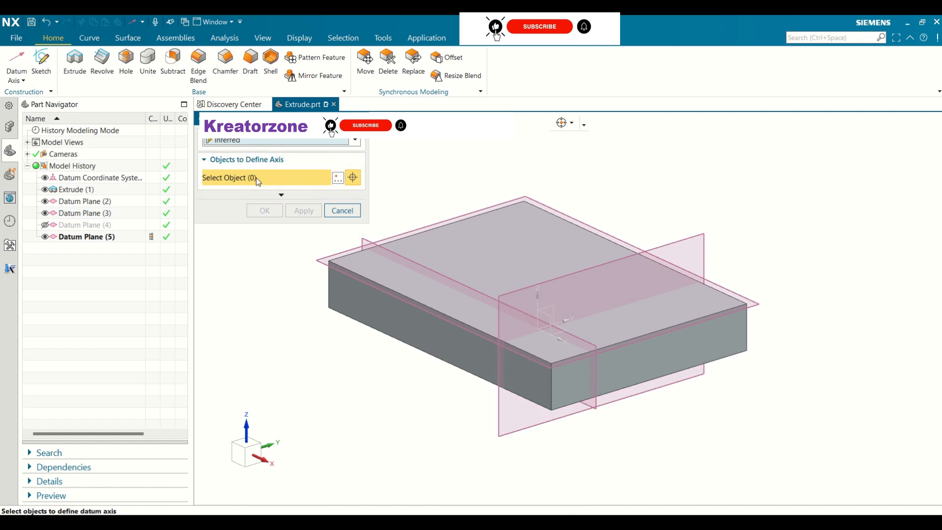
click(359, 142)
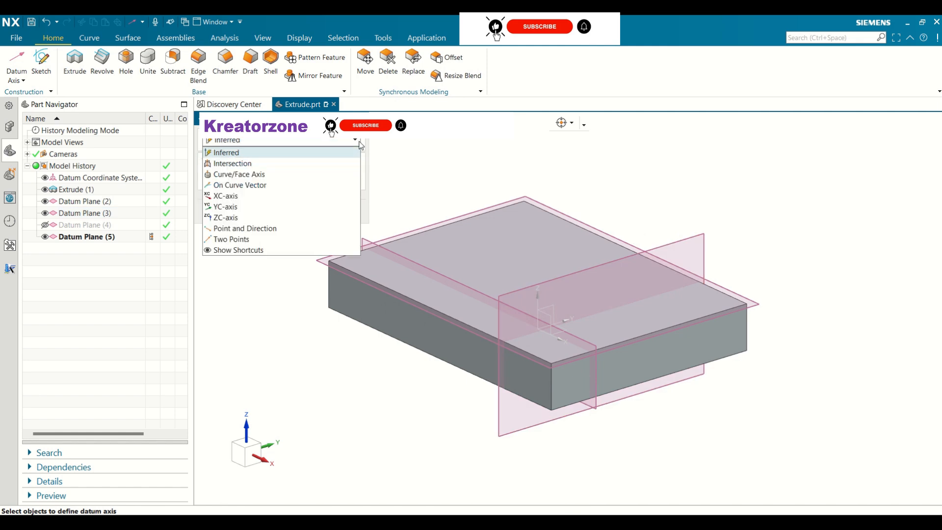
click(219, 164)
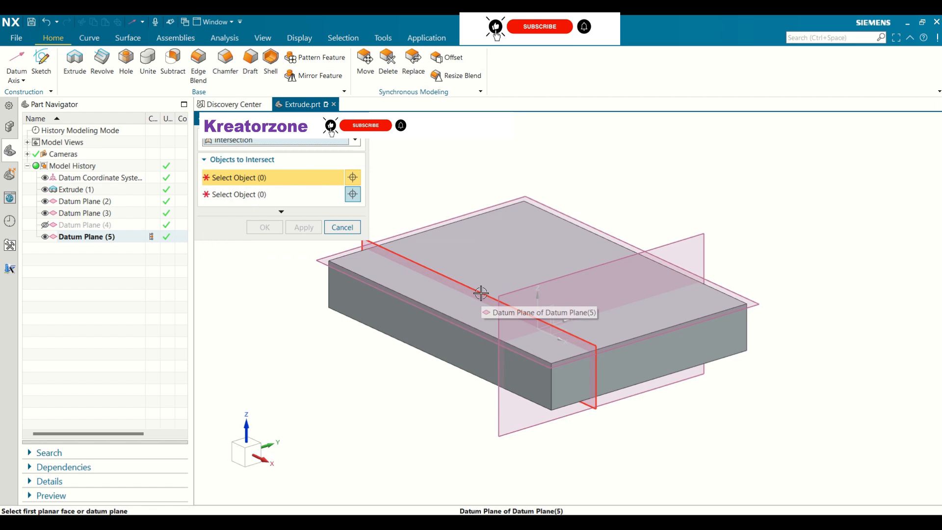
click(529, 286)
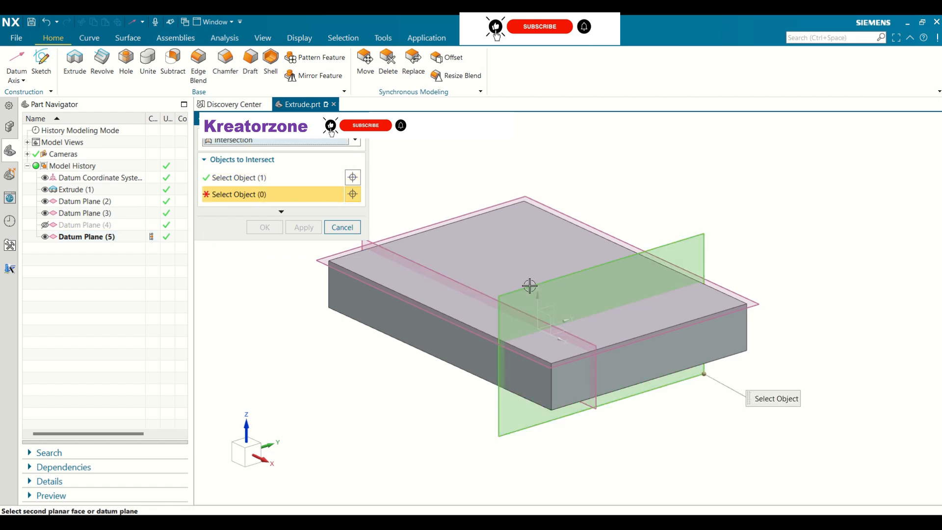
click(477, 291)
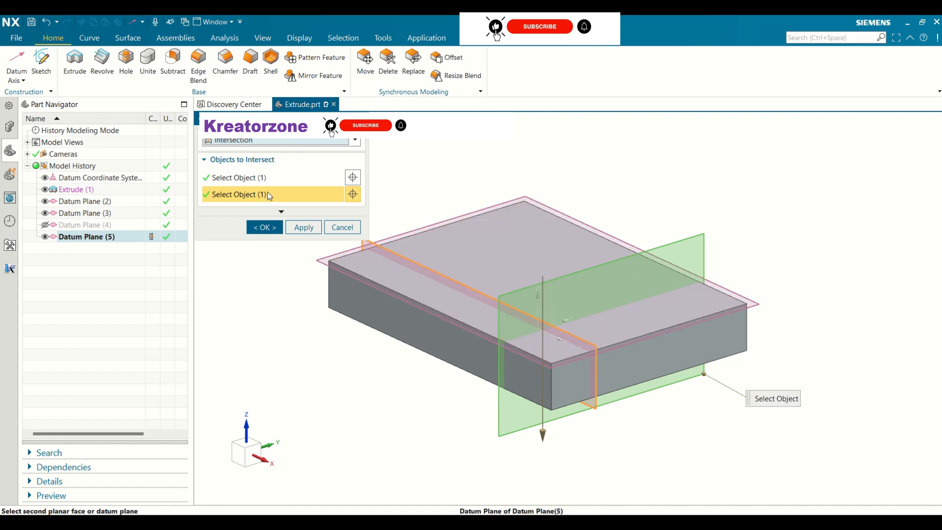
click(264, 227)
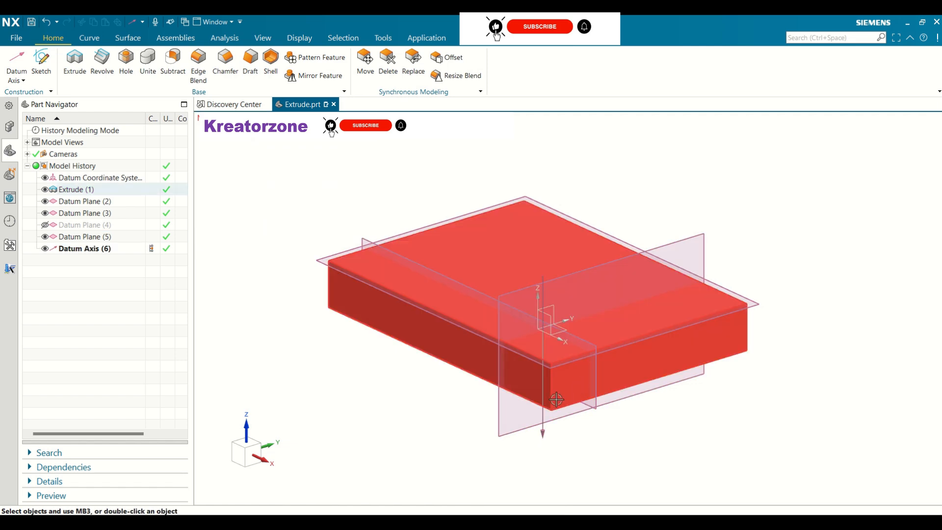
Review the defining parameters of the intersection datum axis.
click(77, 249)
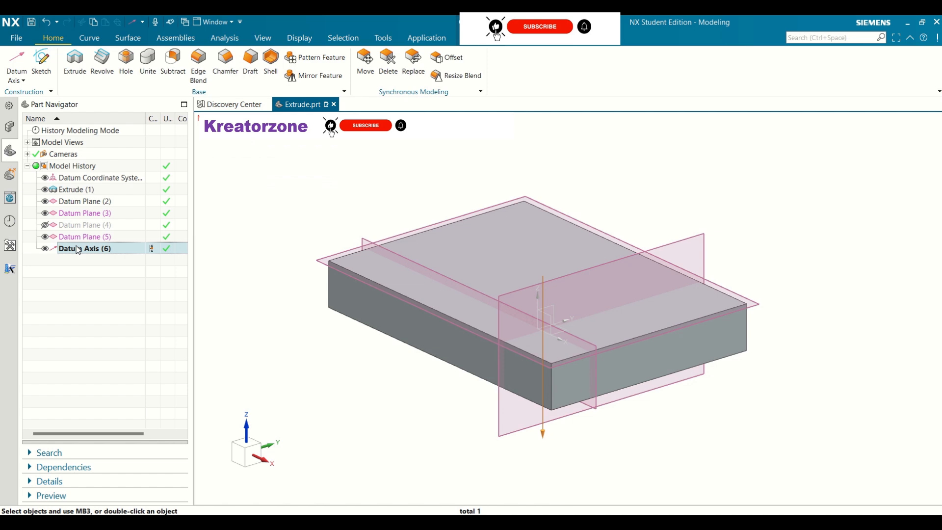
right_click(78, 249)
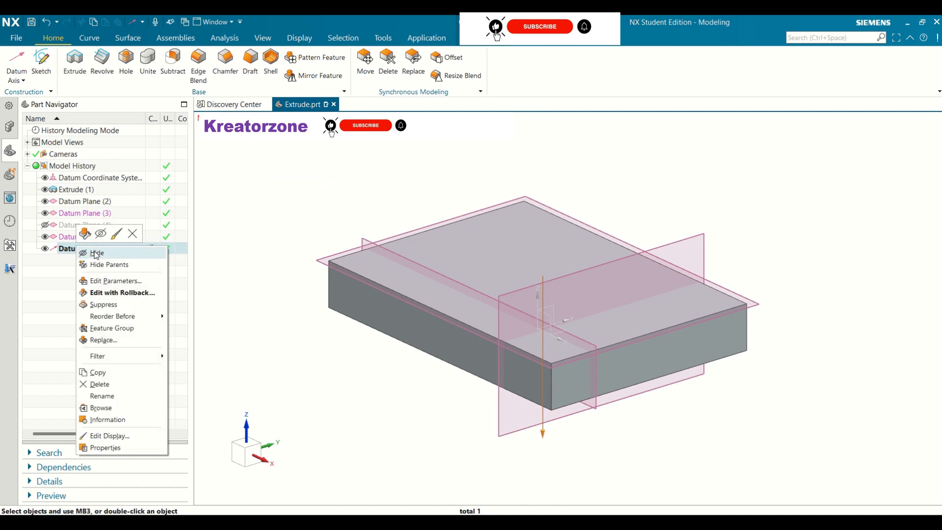
click(105, 282)
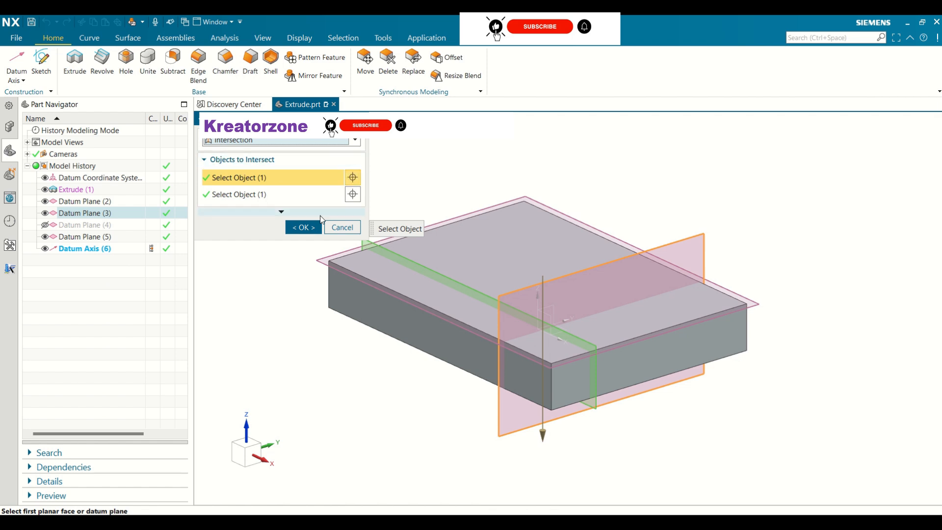
click(312, 230)
Start a Dynamic datum coordinate system referenced to WCS and move its origin to about X 0, Y 2.65, Z 21.
middle_drag(311, 228, 326, 243)
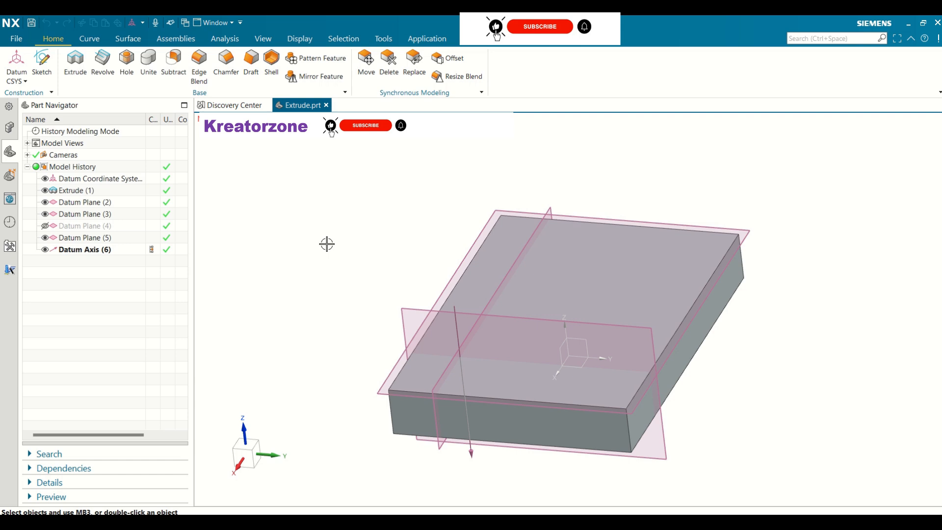
click(18, 82)
click(19, 82)
click(24, 81)
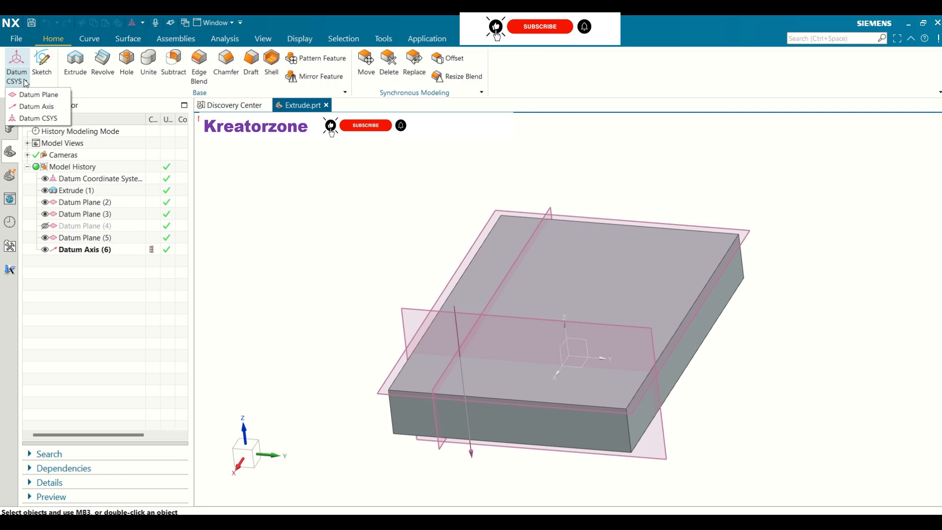
click(38, 119)
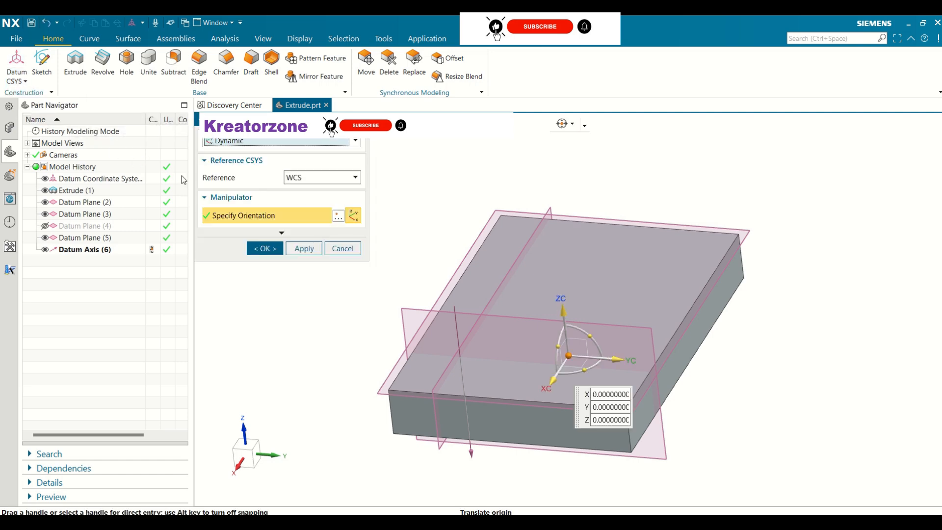
click(354, 141)
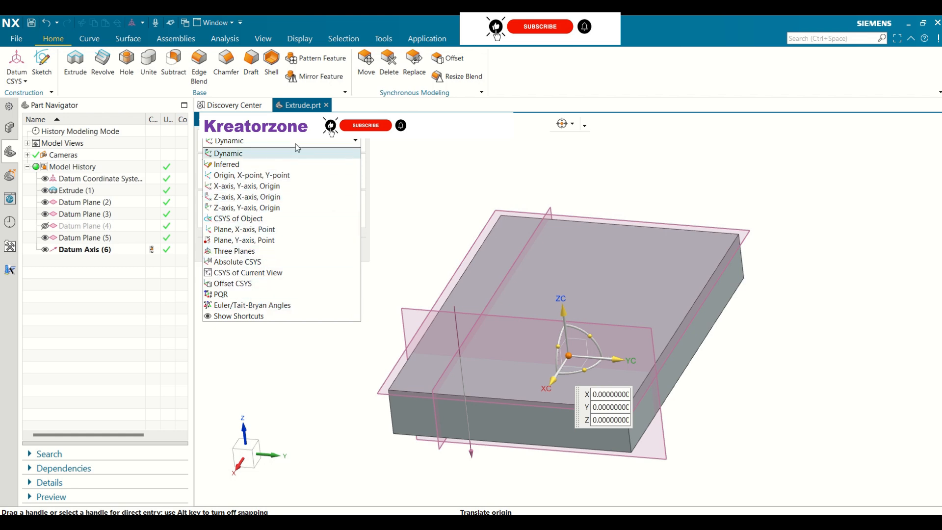
click(338, 144)
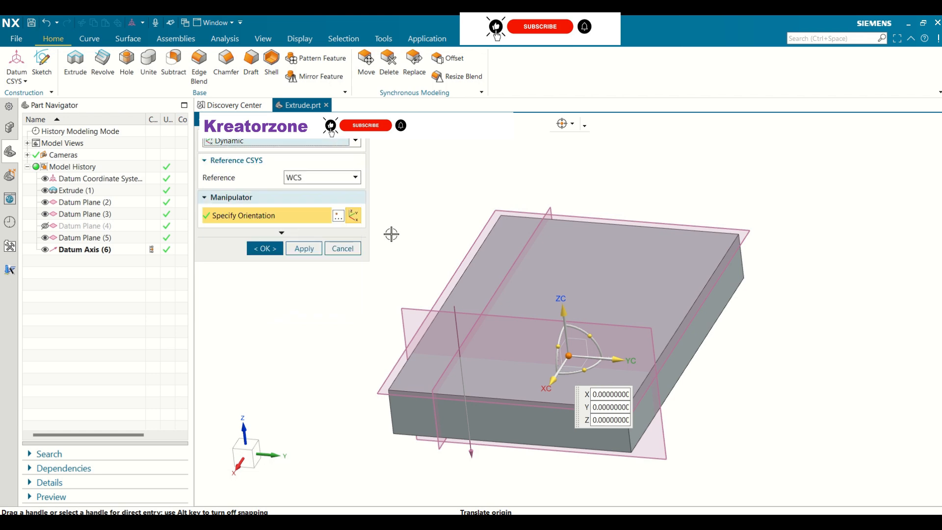
drag(571, 352, 571, 265)
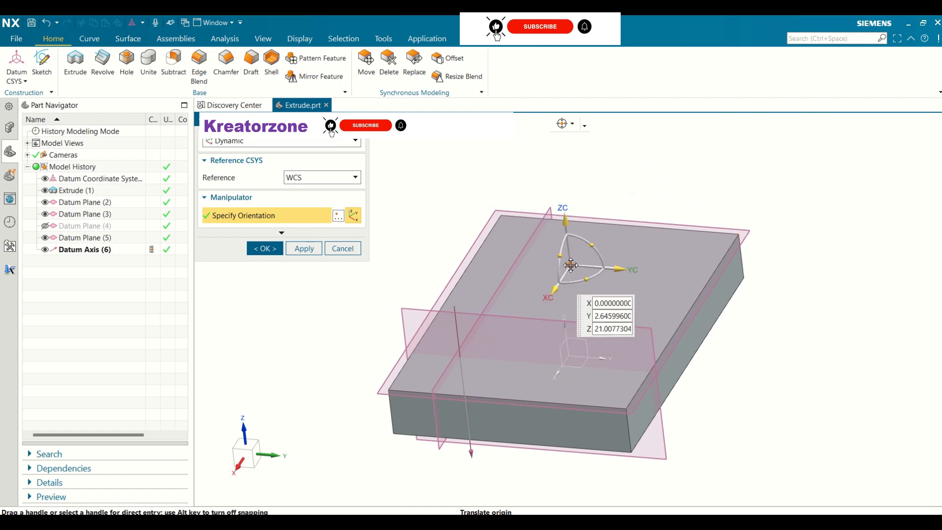
click(571, 265)
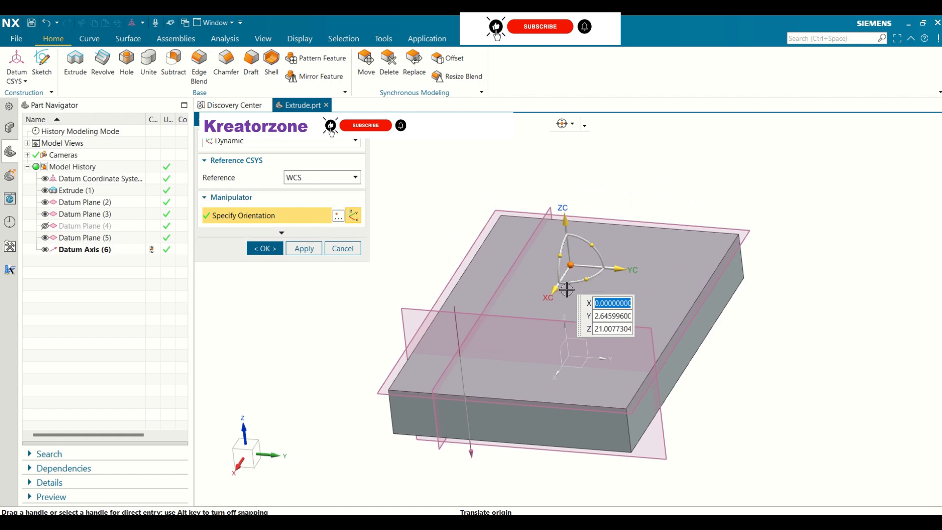
Change the reference to Selected CSYS, choose the existing datum coordinate system and create the new one on it.
click(322, 178)
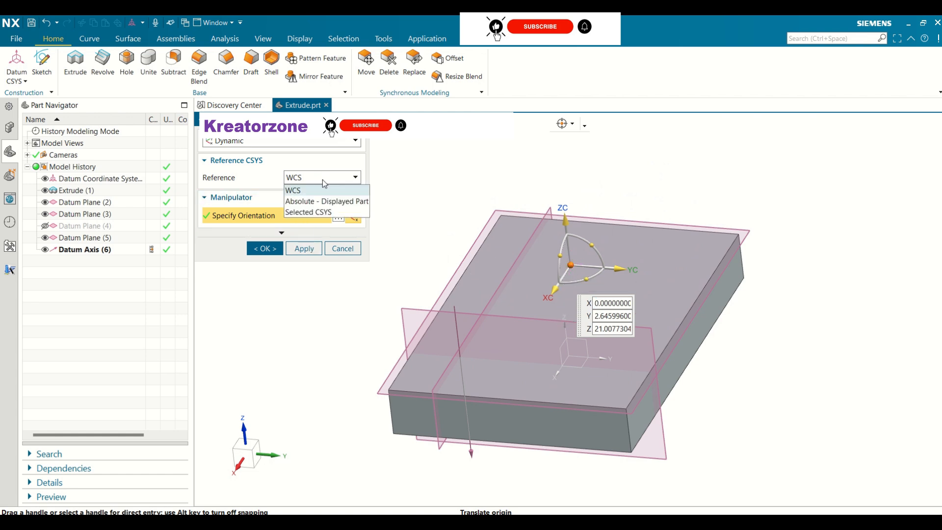
click(321, 213)
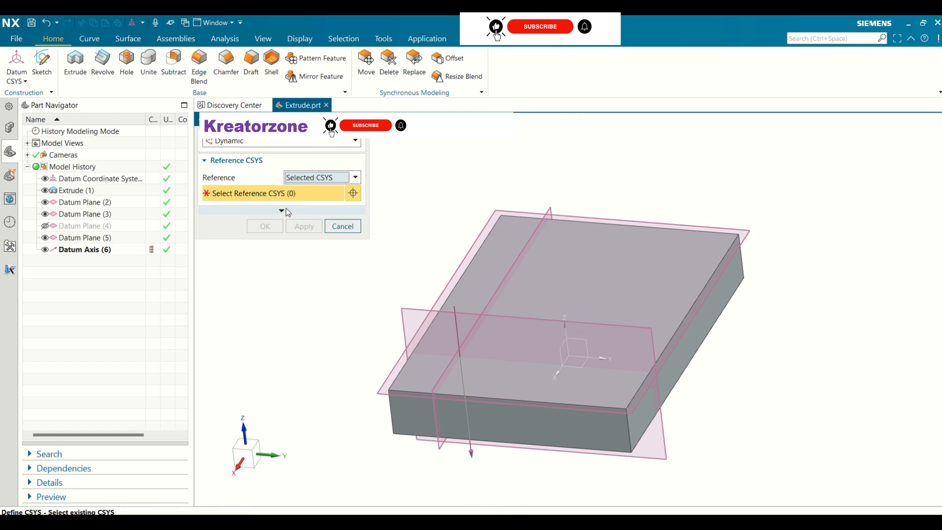
click(570, 354)
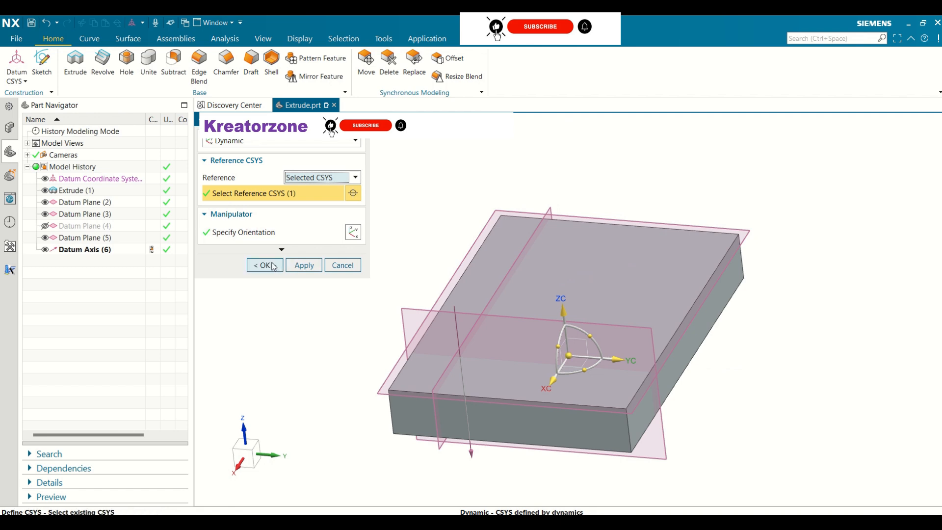
click(265, 265)
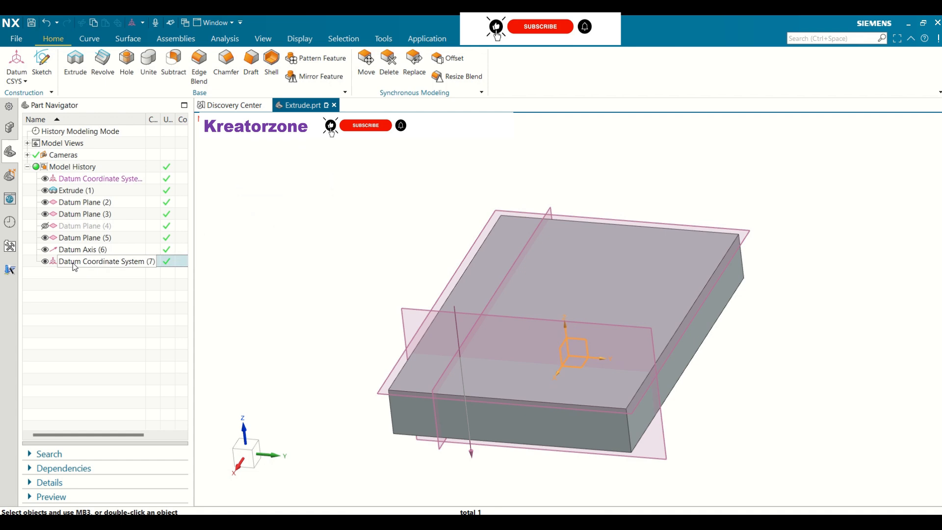
Delete the new datum coordinate system and the intersection datum axis from the model history.
right_click(75, 266)
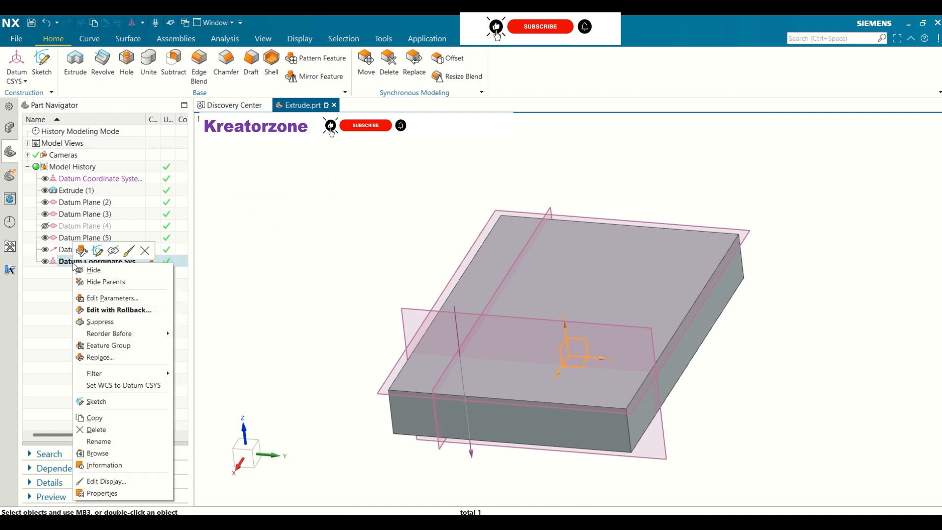
click(96, 430)
right_click(73, 252)
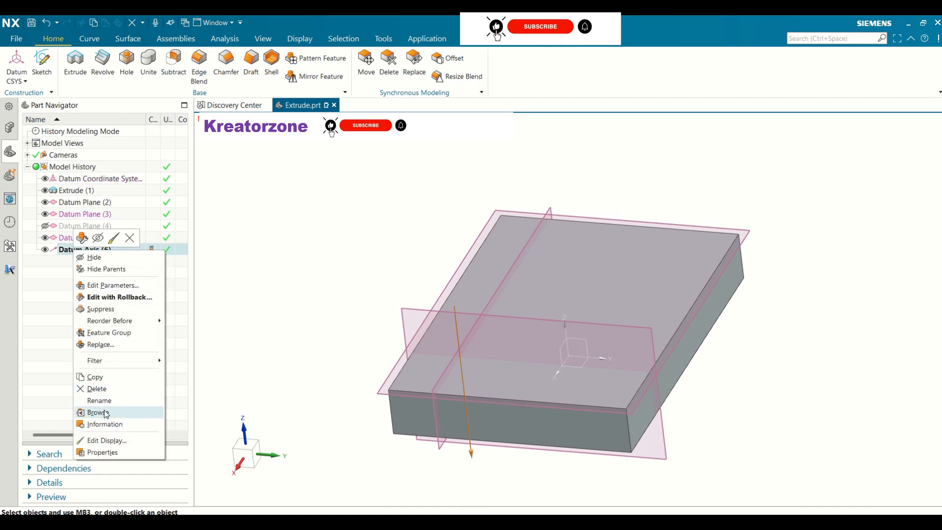
click(104, 392)
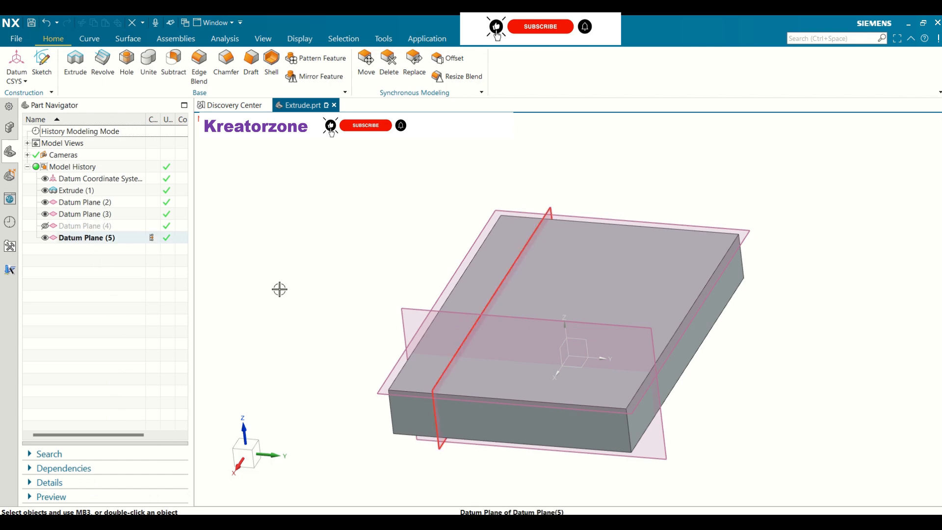
Toggle Datum Plane (4) visible and hidden again, and hide the extruded block and the original datum coordinate system.
click(45, 226)
click(45, 226)
click(45, 191)
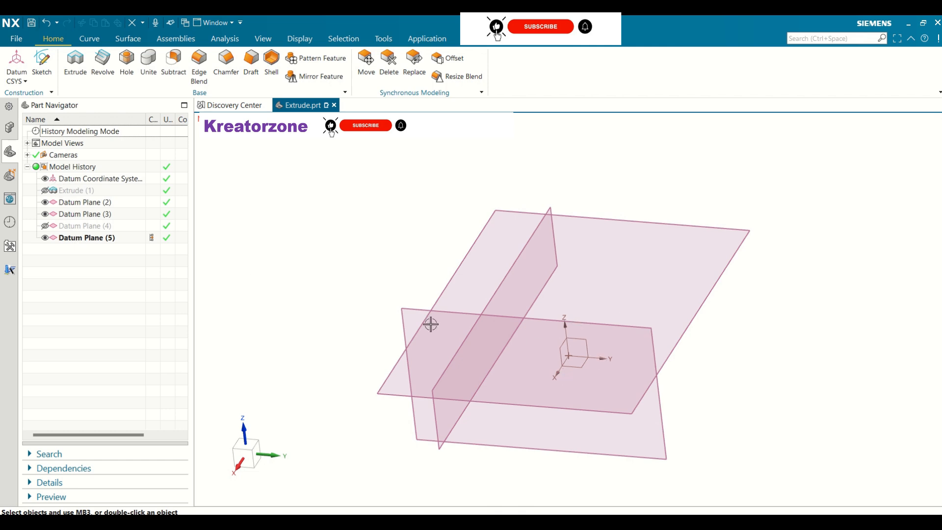
click(45, 180)
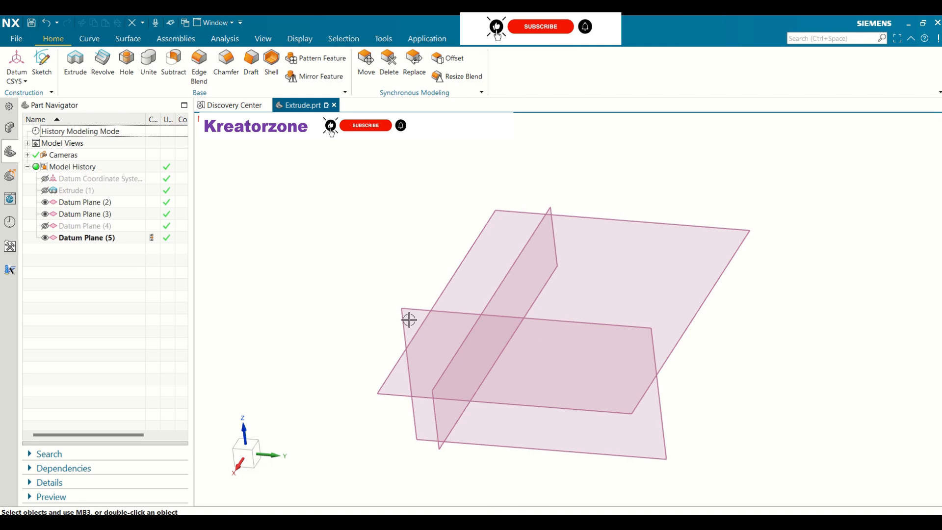
middle_drag(369, 273, 345, 270)
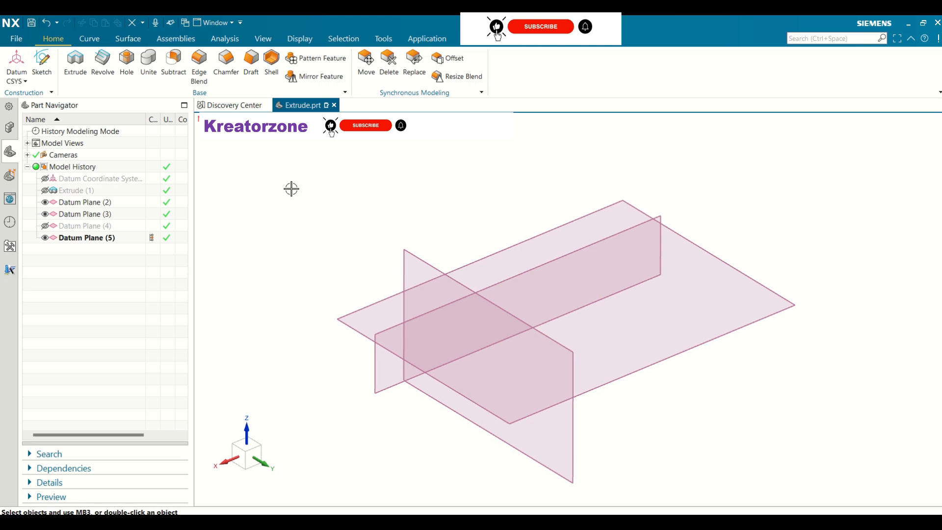
Start a new sketch on Datum Plane (3).
click(40, 68)
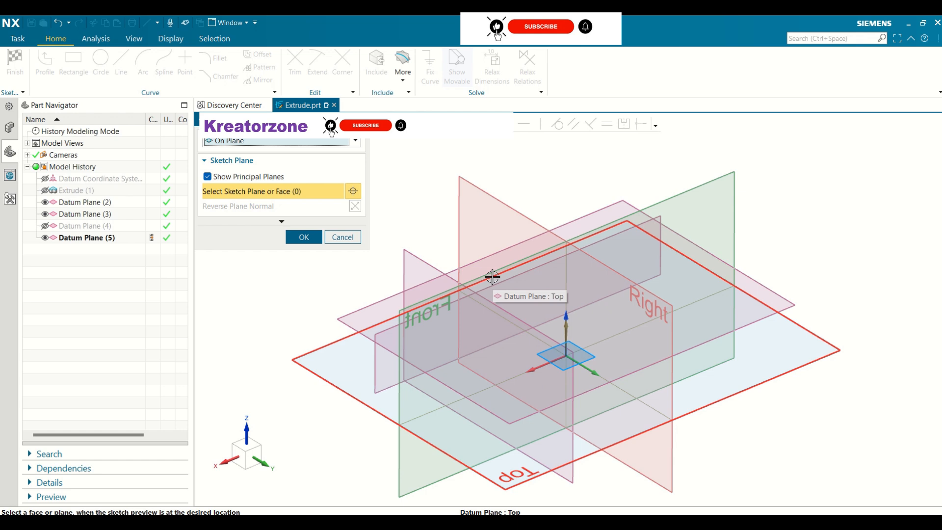
click(423, 265)
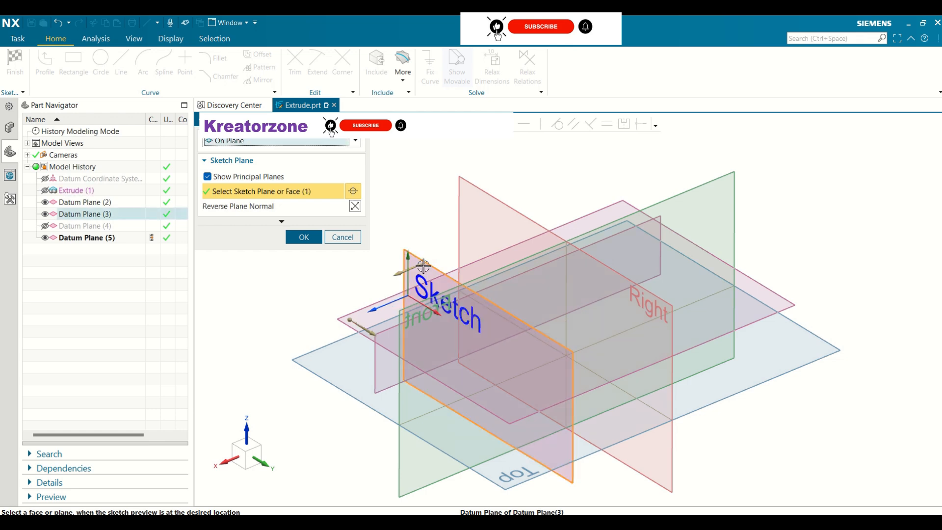
click(299, 238)
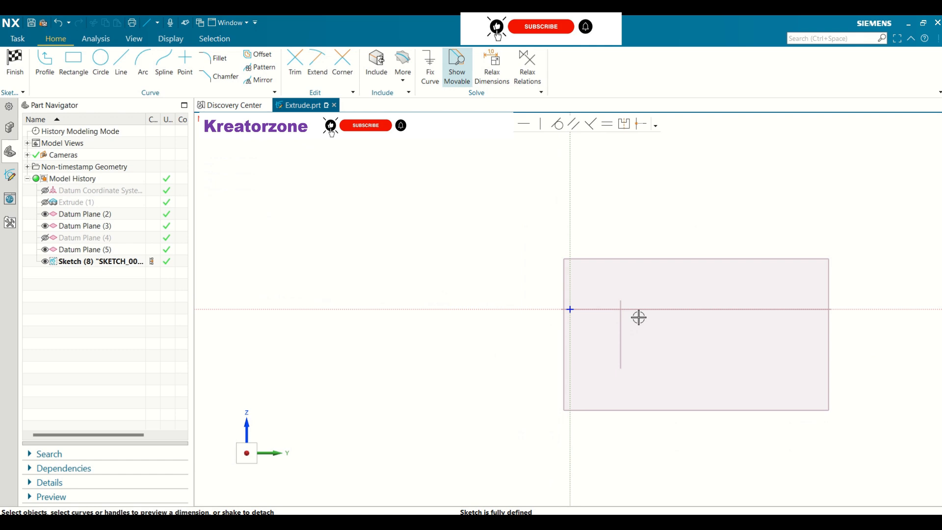
Draw a 6 mm line along the sketch's horizontal axis at angle 0, starting about 3.37 mm from the sketch origin.
scroll(621, 315, up, 1)
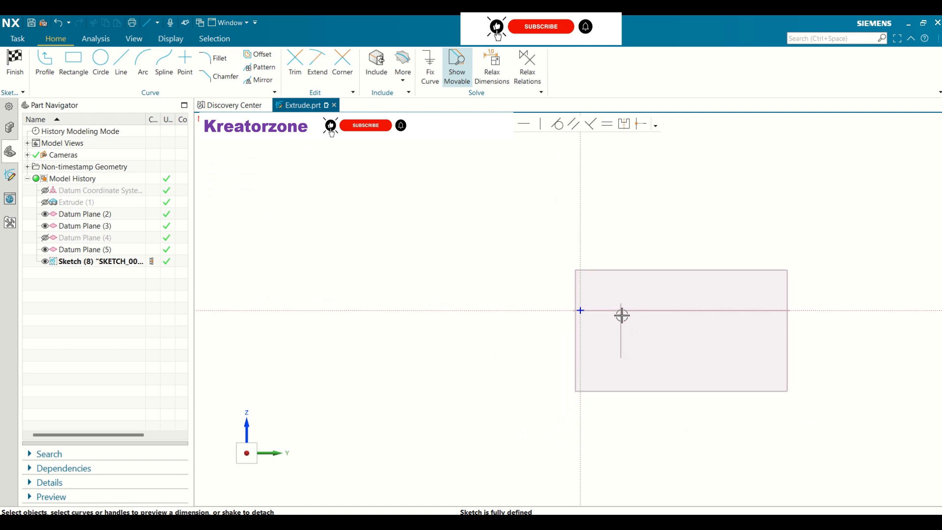
scroll(621, 315, down, 9)
scroll(570, 340, up, 1)
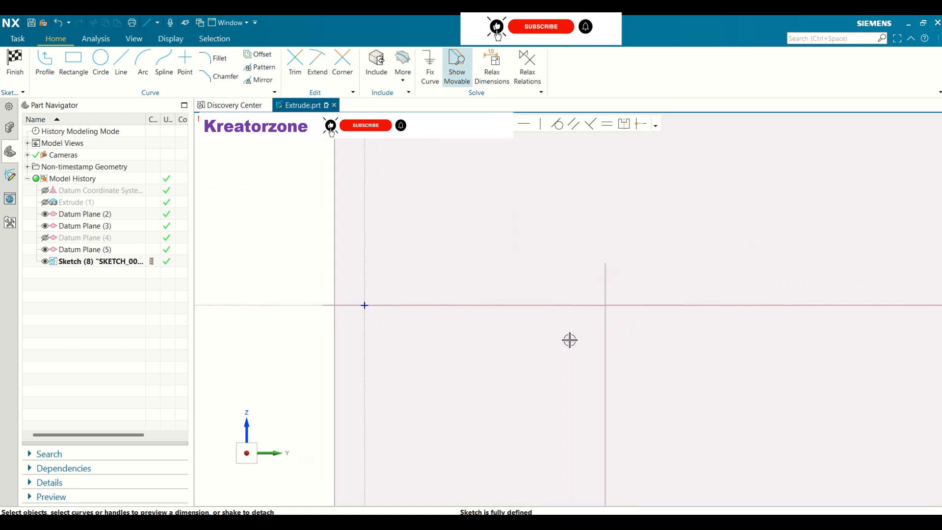
scroll(570, 339, up, 2)
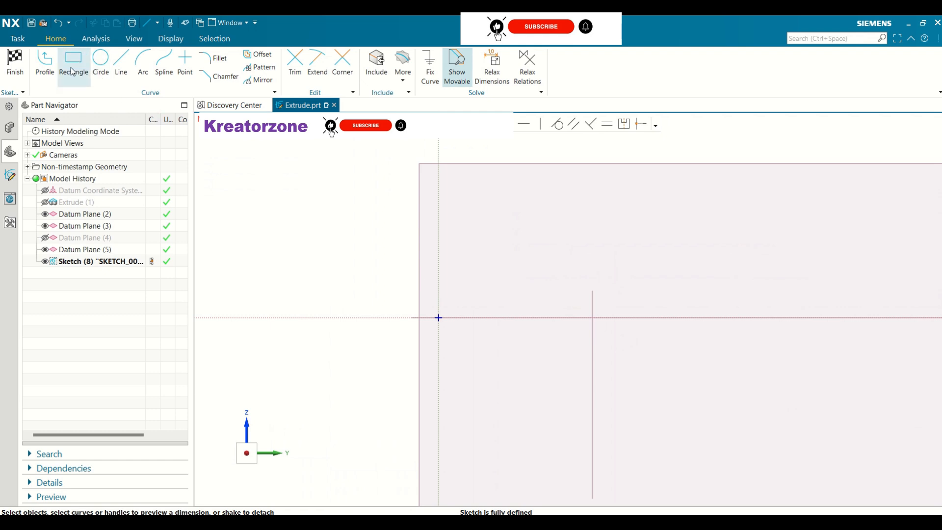
click(121, 62)
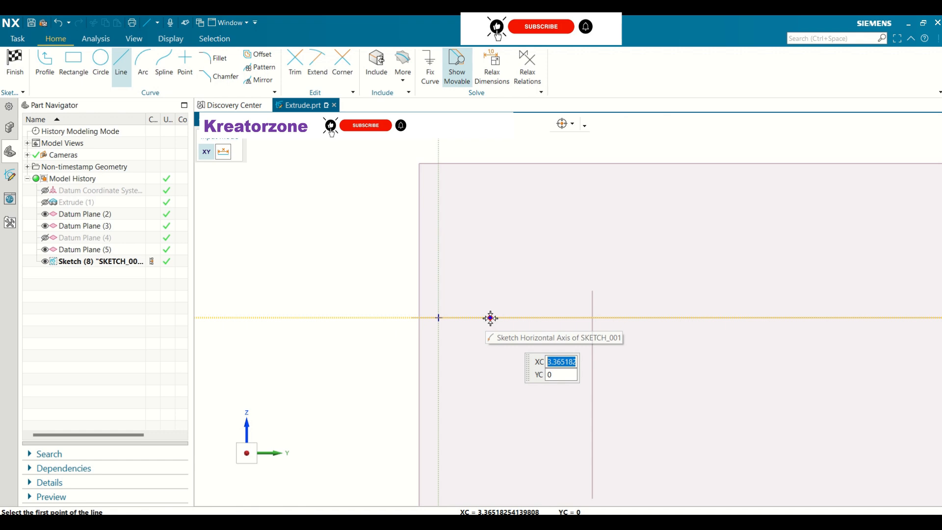
click(491, 318)
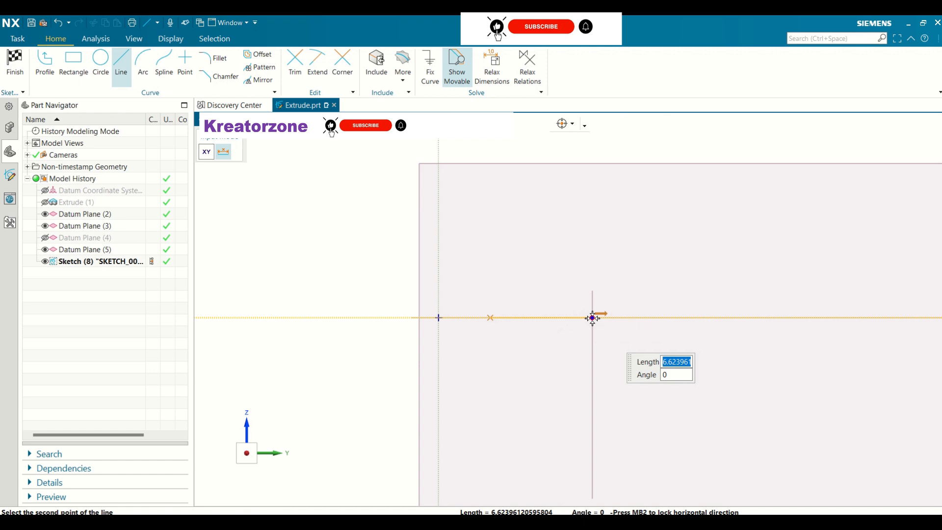
text(6)
key(Tab)
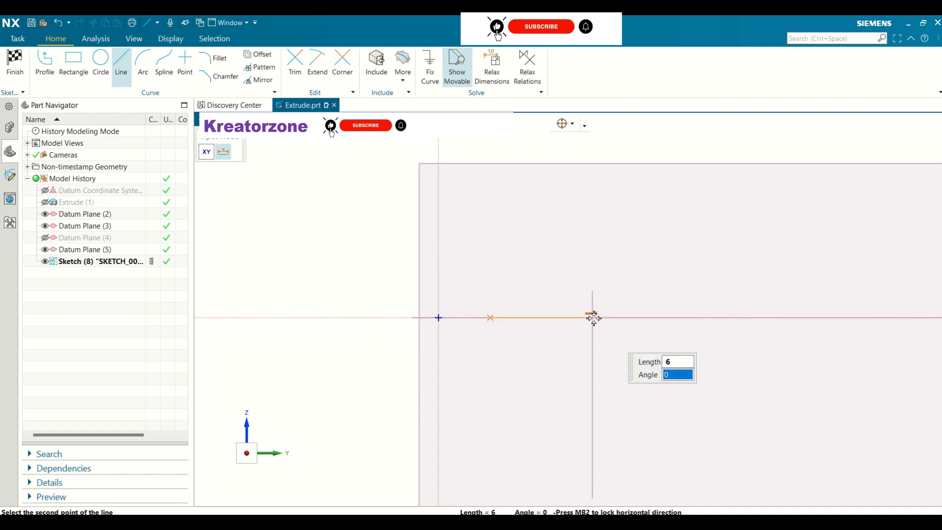
key(Return)
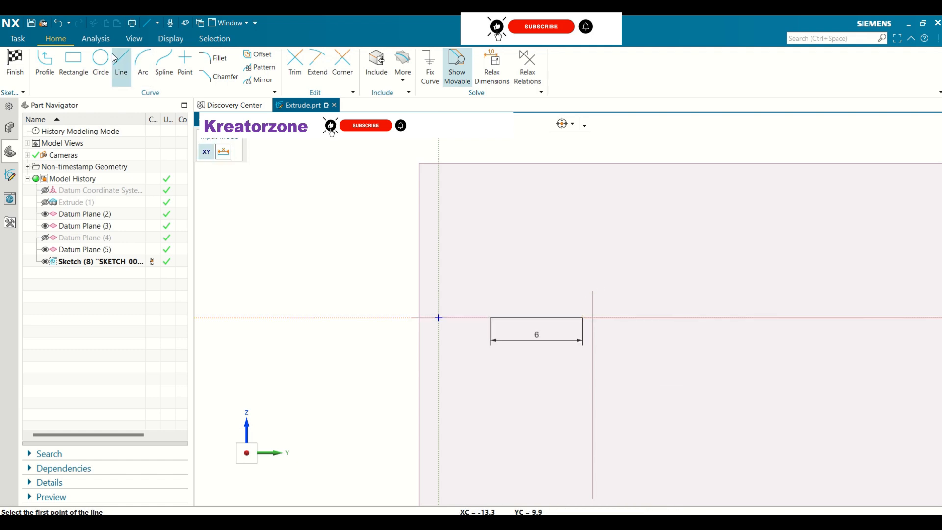
key(Escape)
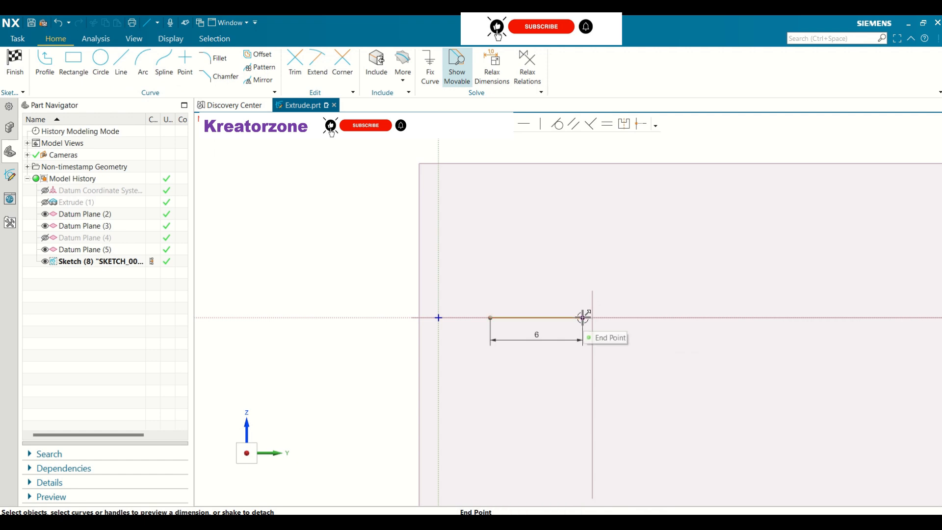
Draw a 7 mm vertical line upward at 90° from the end of the 6 mm line farther from the origin.
click(583, 317)
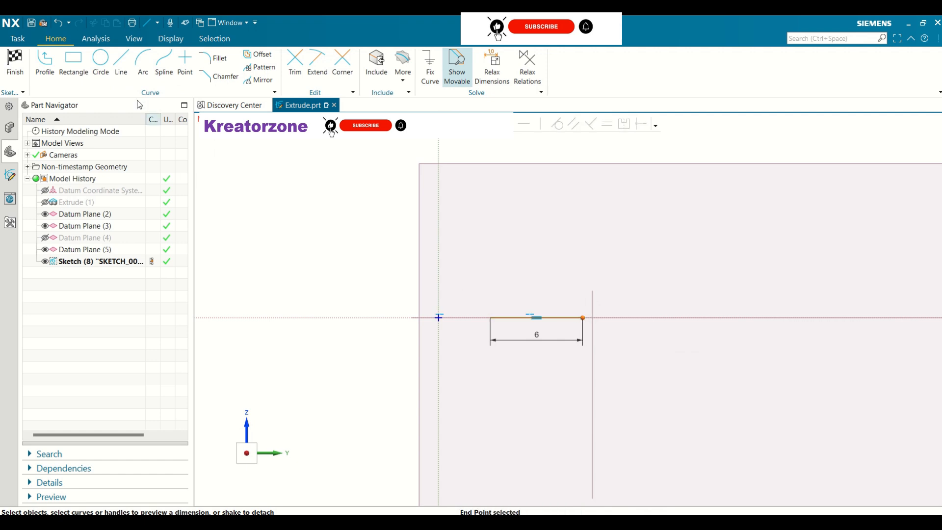
click(121, 62)
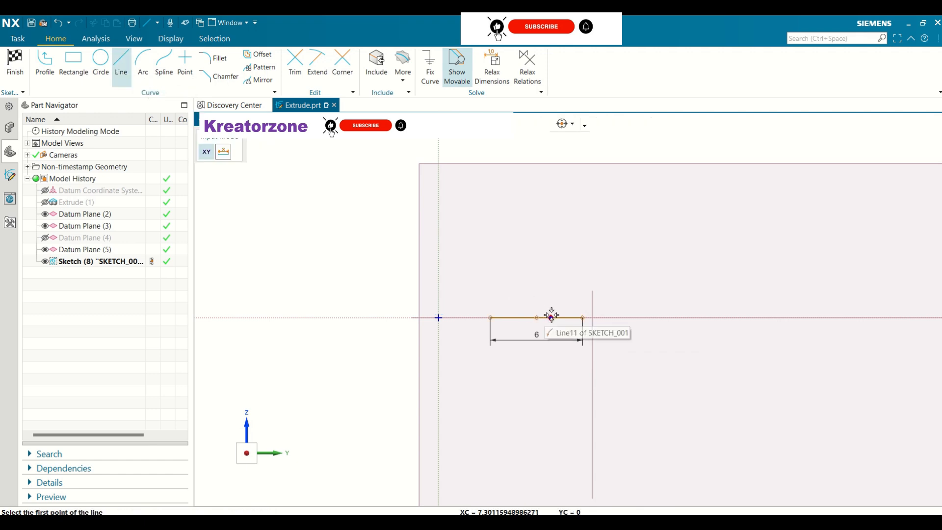
click(582, 317)
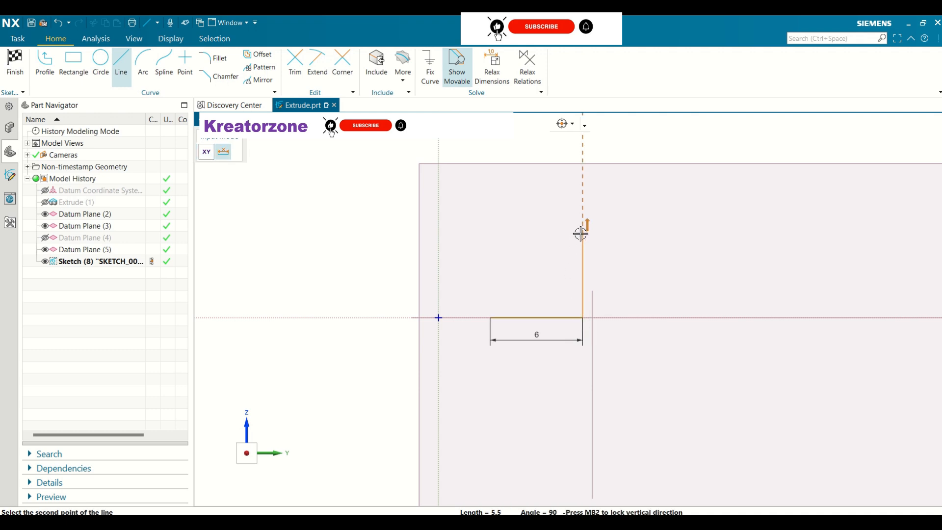
mouse_move(581, 220)
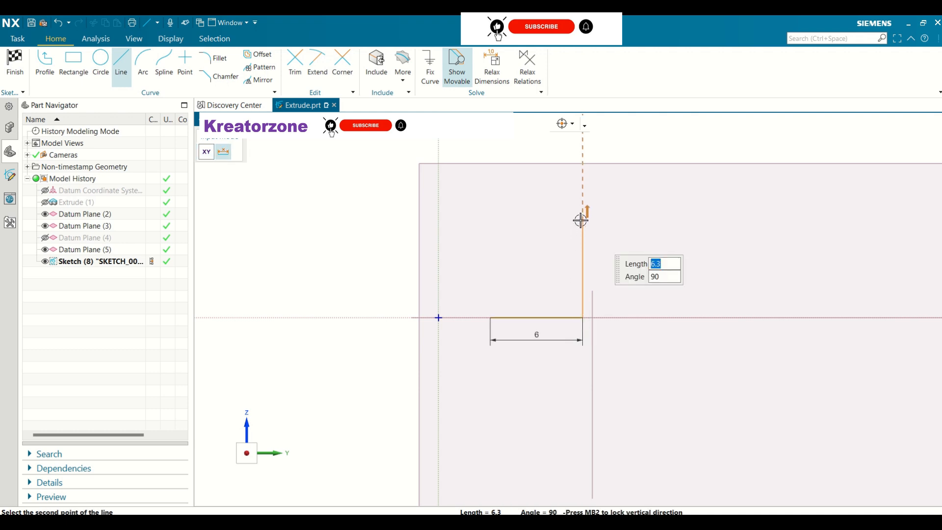
text(7)
key(Tab)
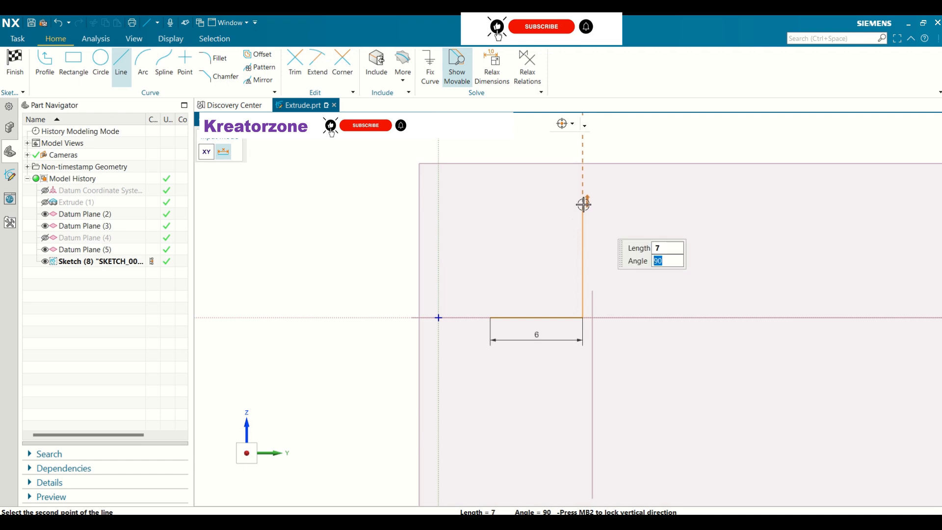
click(584, 205)
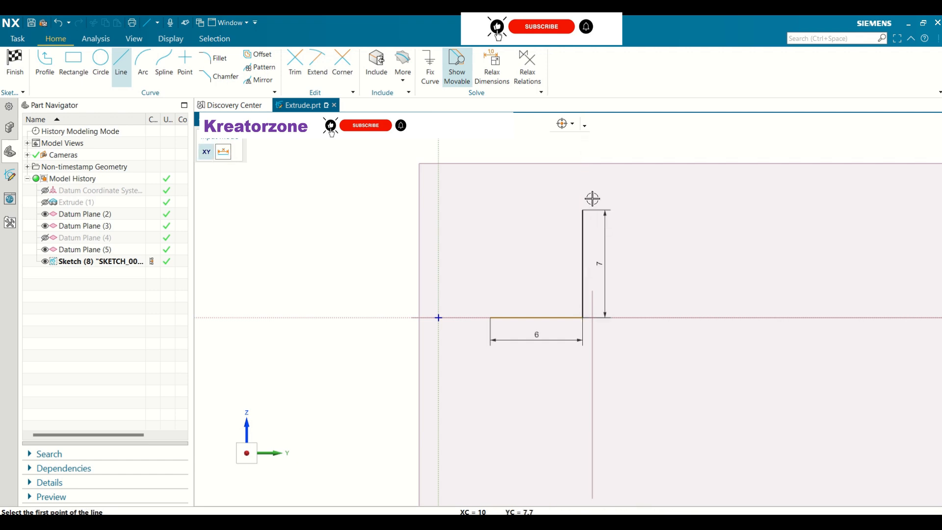
key(Escape)
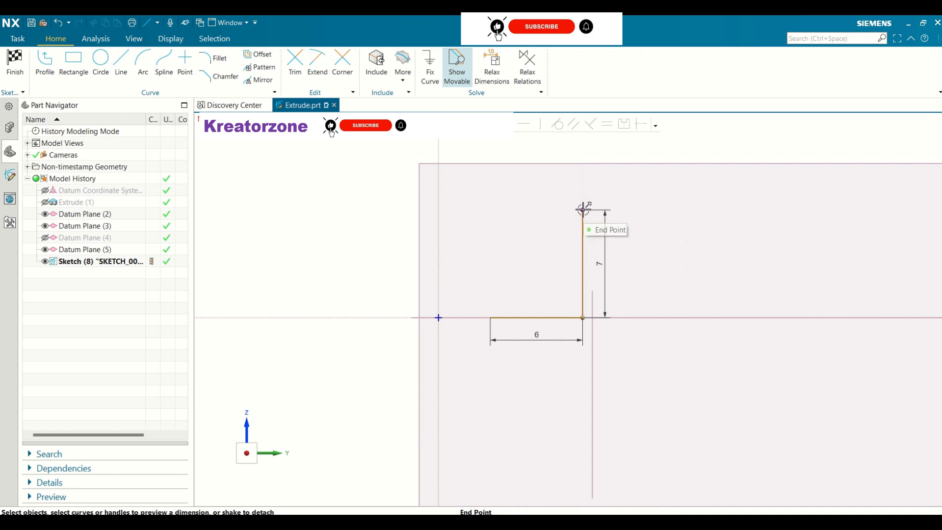
Start a Profile at the upper end of the 7 mm line with a 4 mm segment at 180° and a 2 mm segment downward at 270°.
click(46, 74)
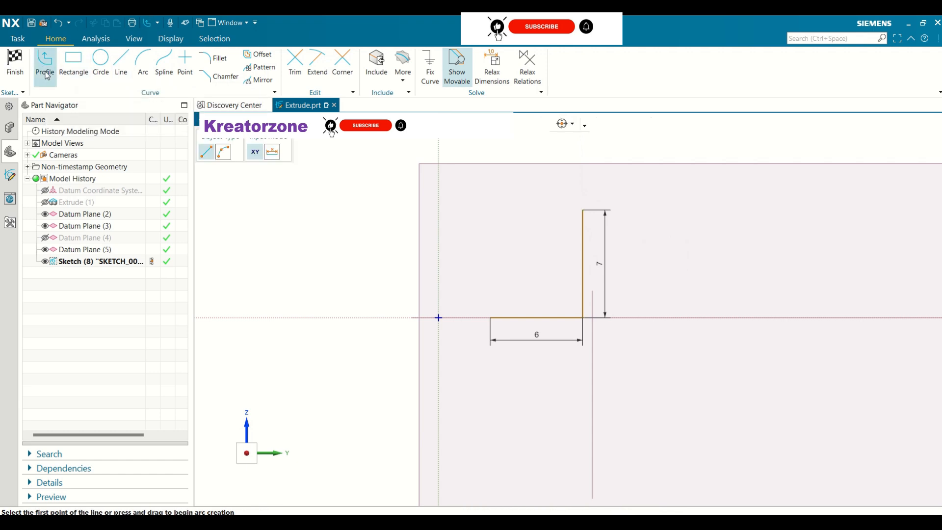
click(584, 210)
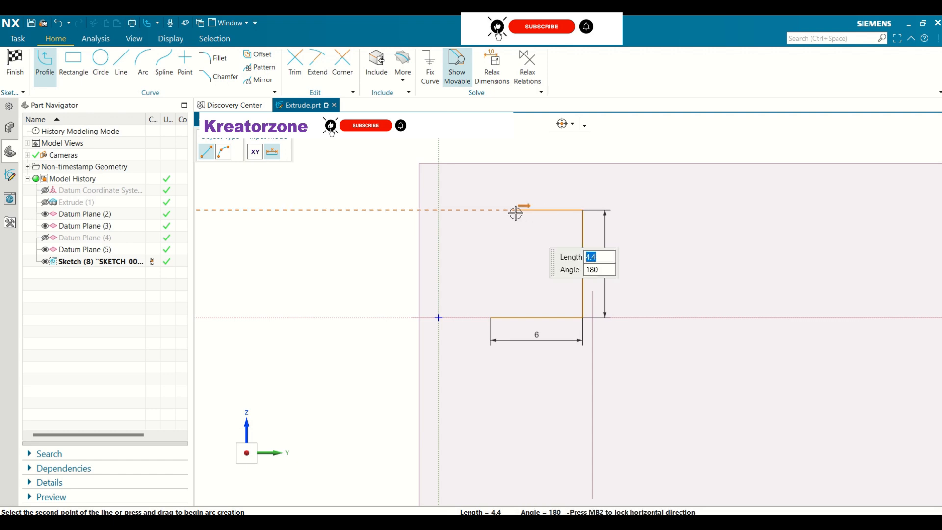
text(4)
key(Tab)
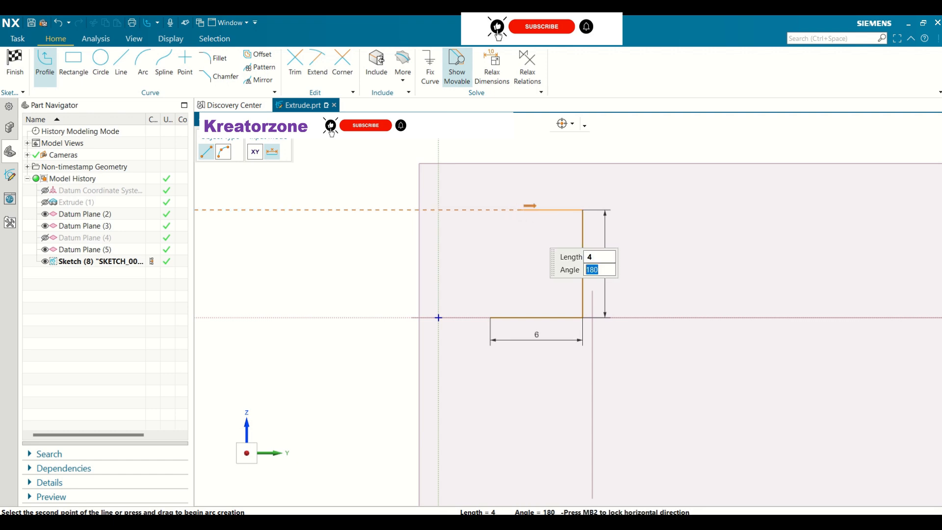
click(521, 210)
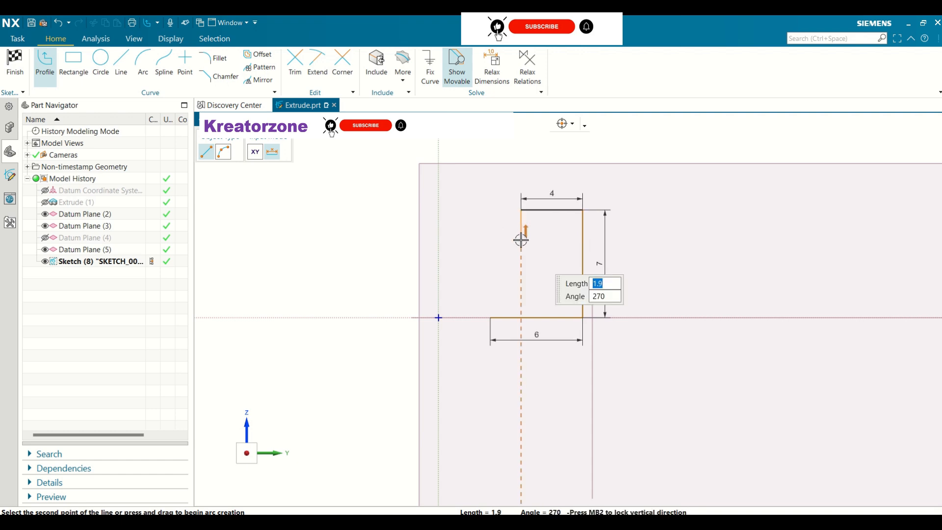
text(2)
key(Tab)
key(Return)
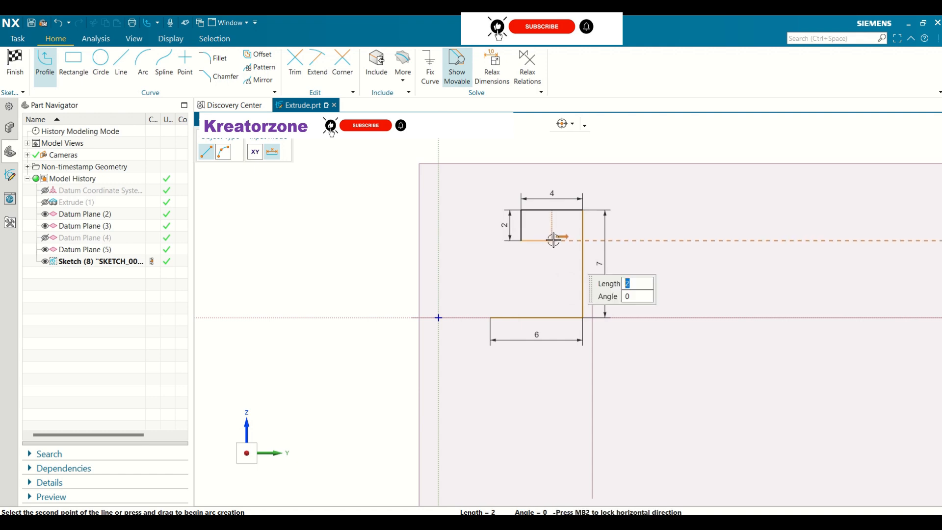
Continue the profile with a 2 mm horizontal segment at angle 0 and a 3 mm segment downward at 270°.
text(2)
key(Tab)
key(Return)
mouse_move(552, 292)
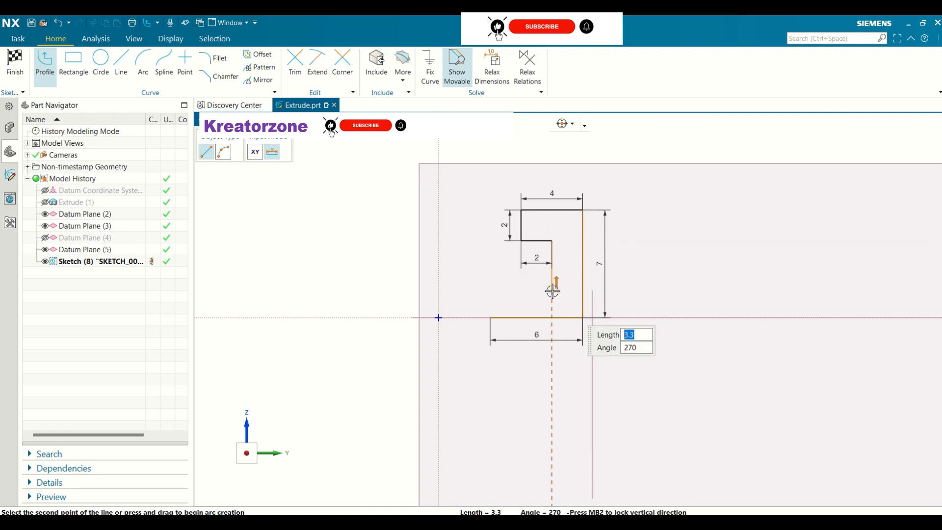
text(3)
key(Tab)
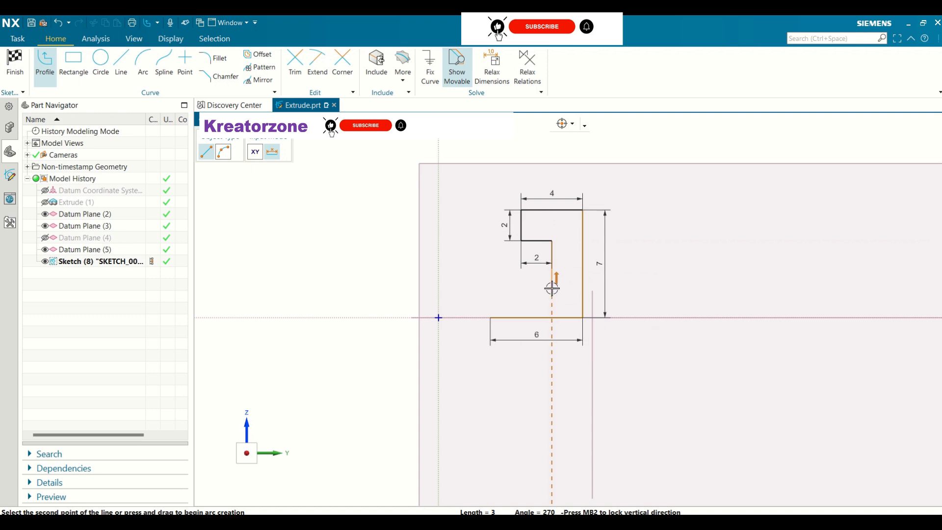
key(Return)
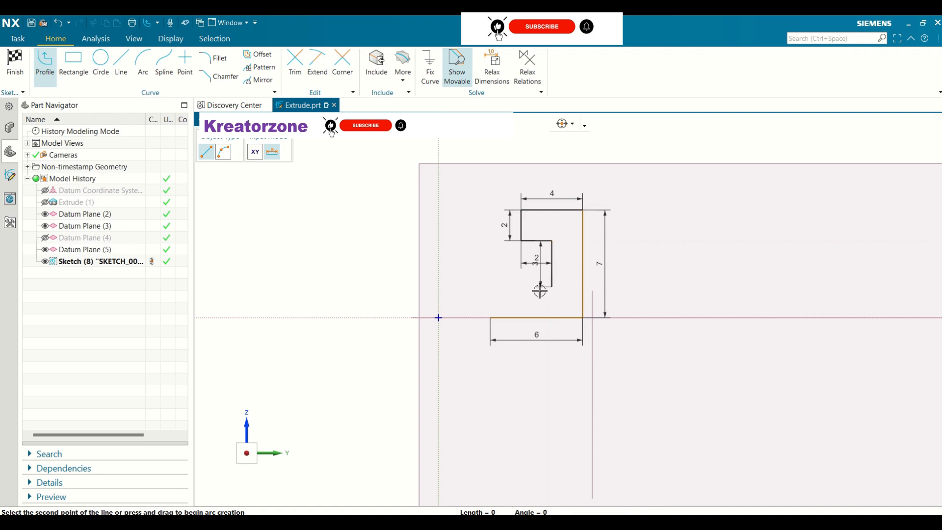
Close the outline with a horizontal segment ending directly above the 6 mm line's start and a vertical segment down to it, ending the chain.
click(491, 286)
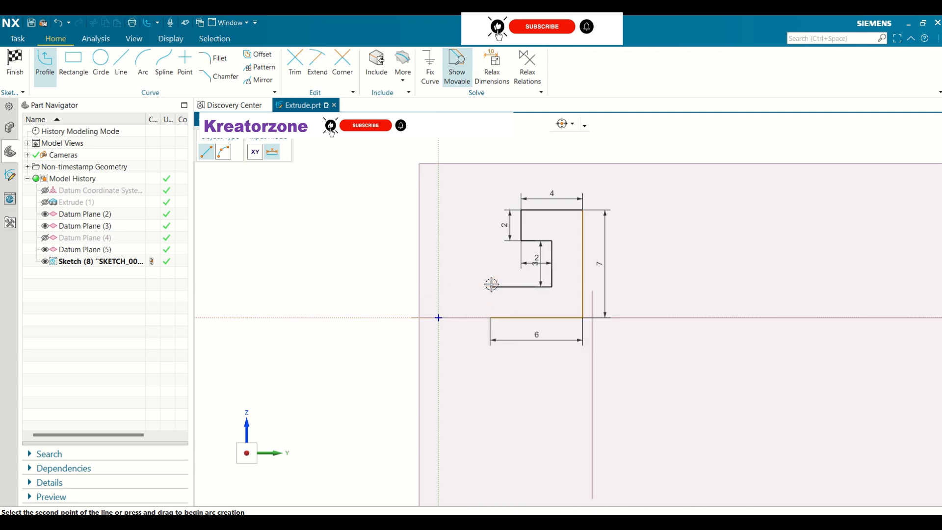
click(491, 318)
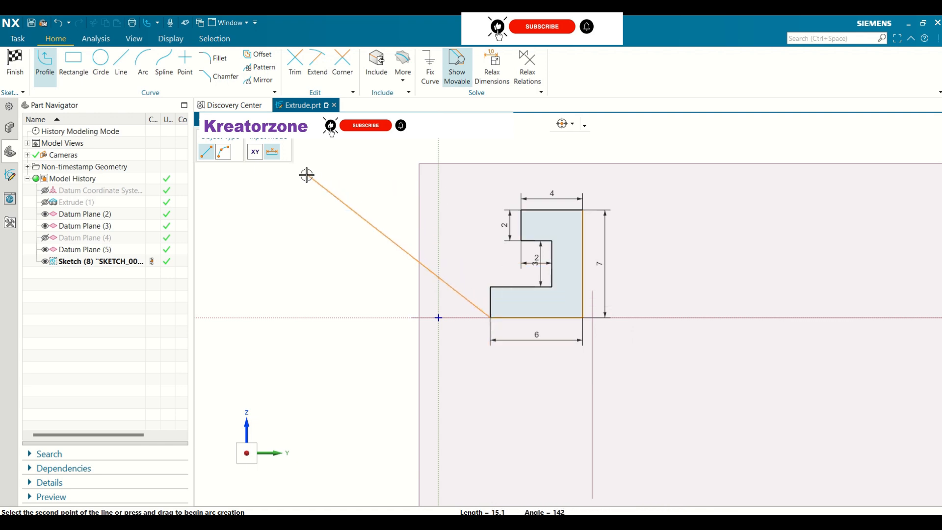
right_click(332, 169)
key(Escape)
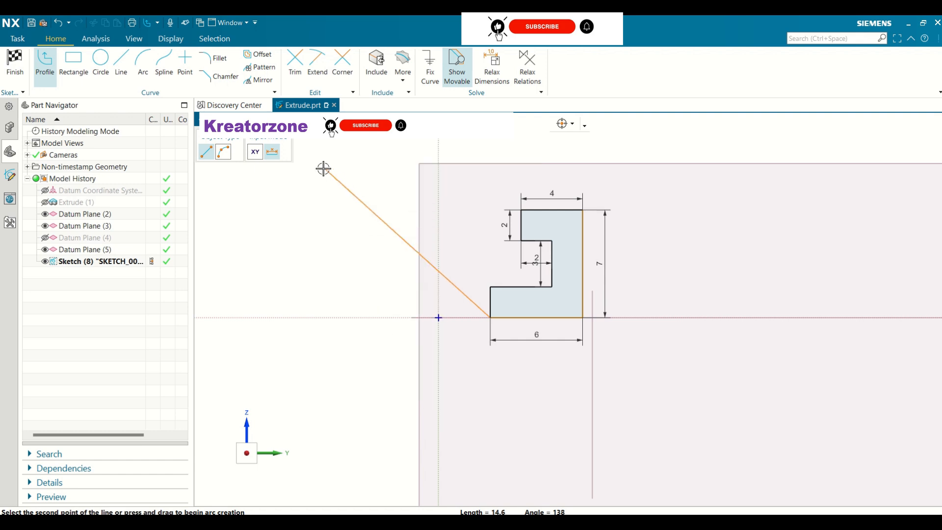
right_click(330, 167)
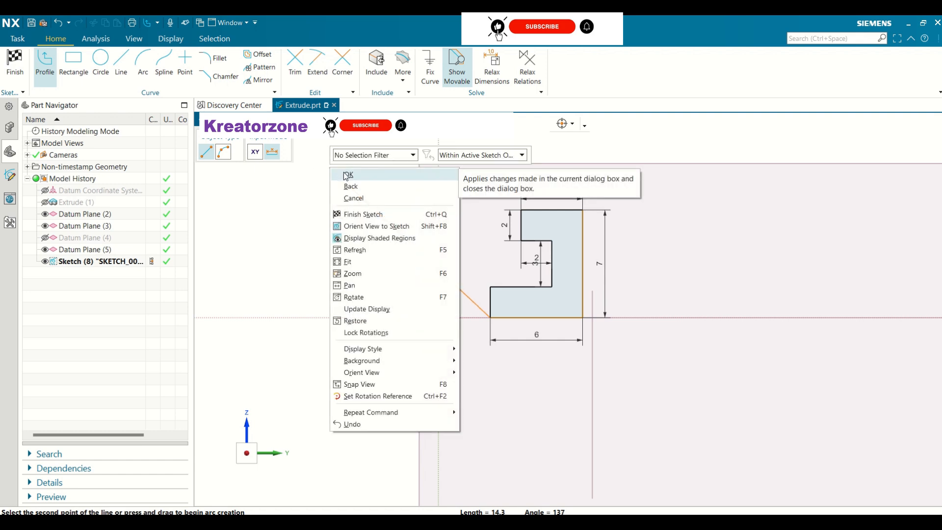
click(347, 175)
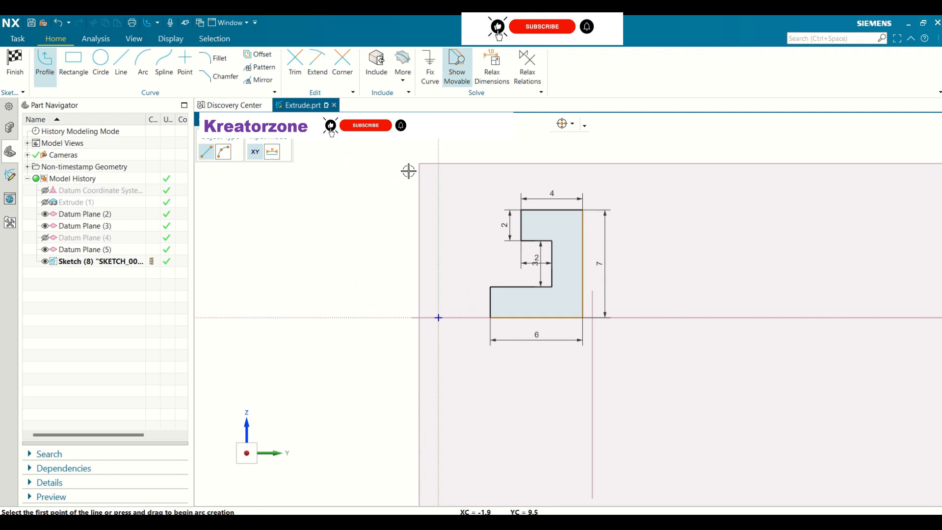
mouse_move(409, 171)
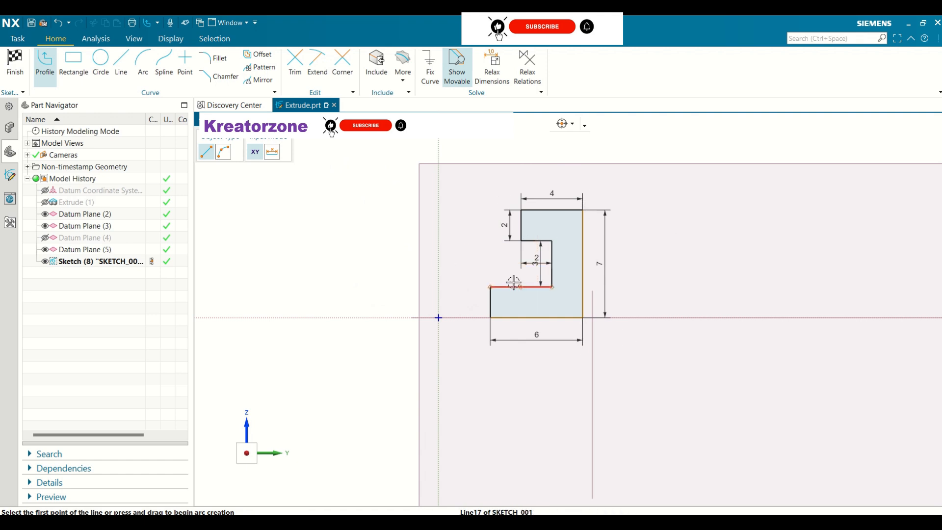
Finish the sketch on Datum Plane (3) and clear the selection.
click(14, 58)
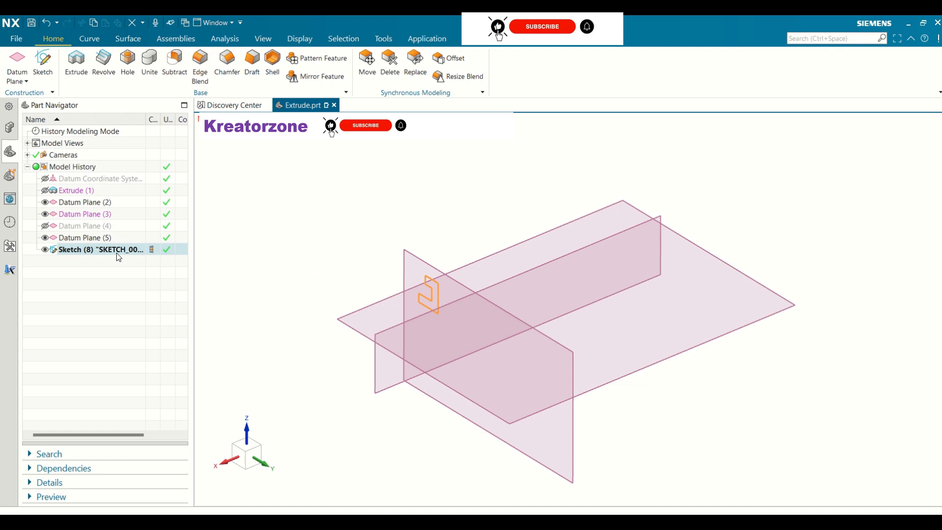
key(Escape)
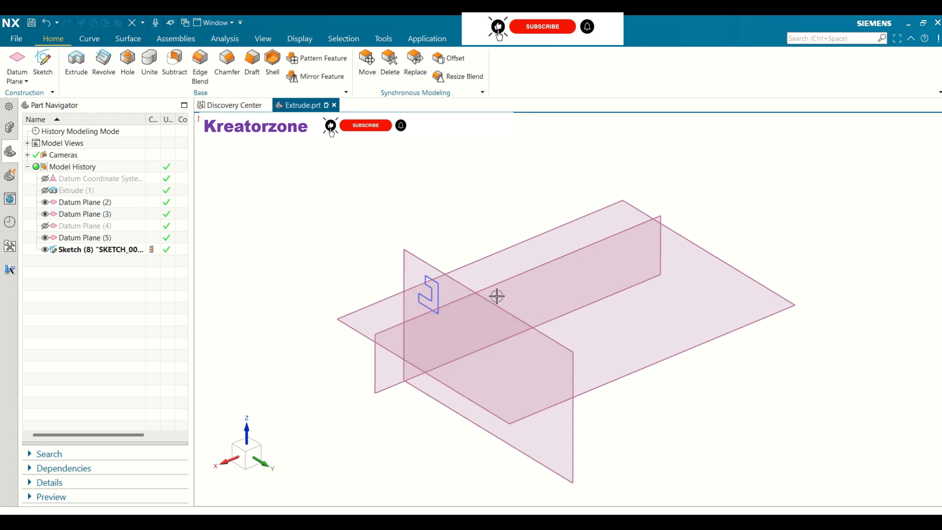
scroll(496, 294, down, 1)
scroll(406, 322, up, 2)
scroll(466, 322, down, 2)
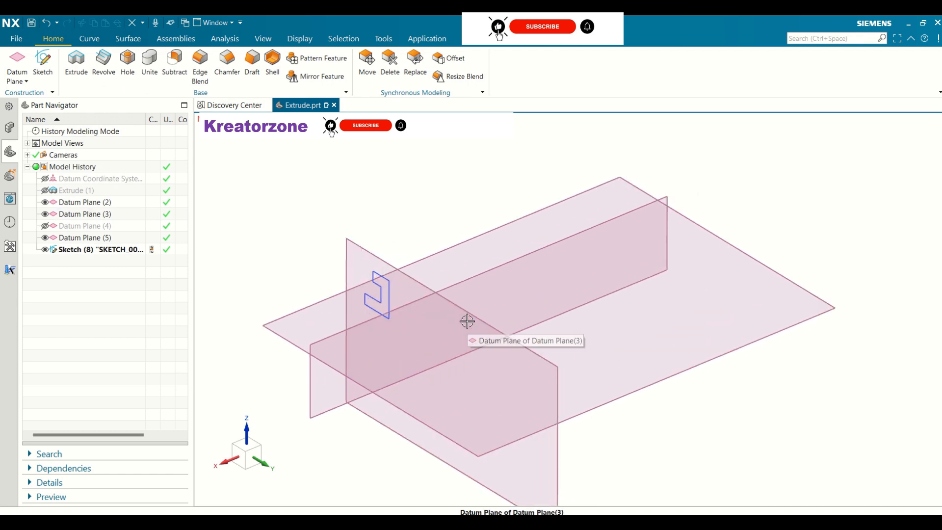
Start a Revolve of the closed stepped profile and show the hidden Datum Coordinate System.
middle_drag(316, 265, 349, 253)
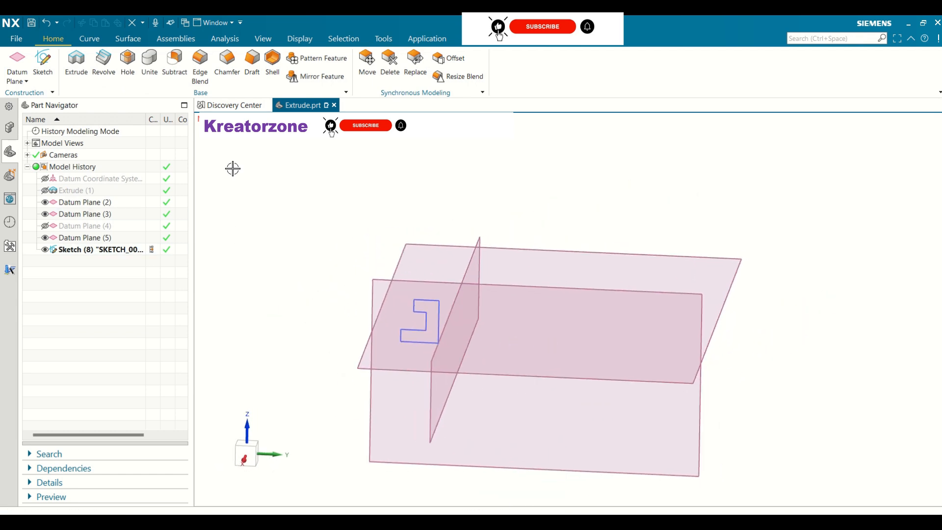
click(113, 69)
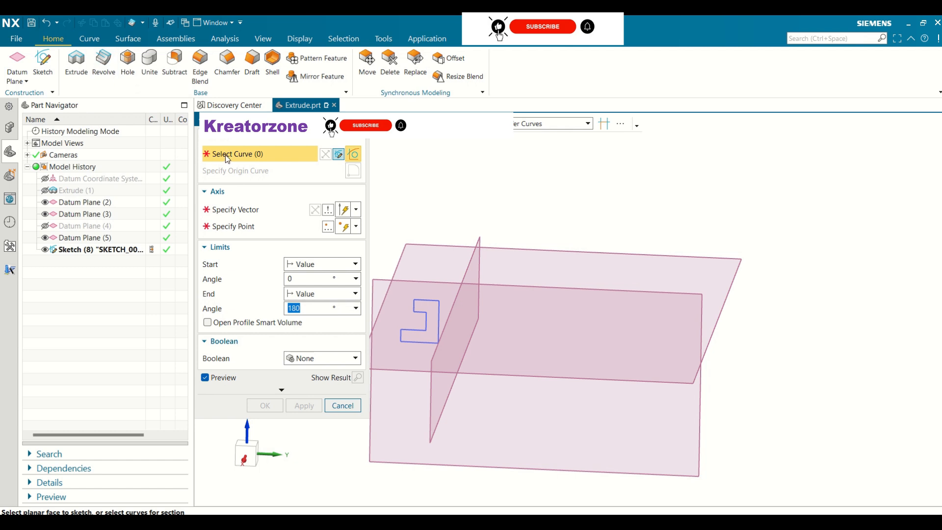
click(412, 309)
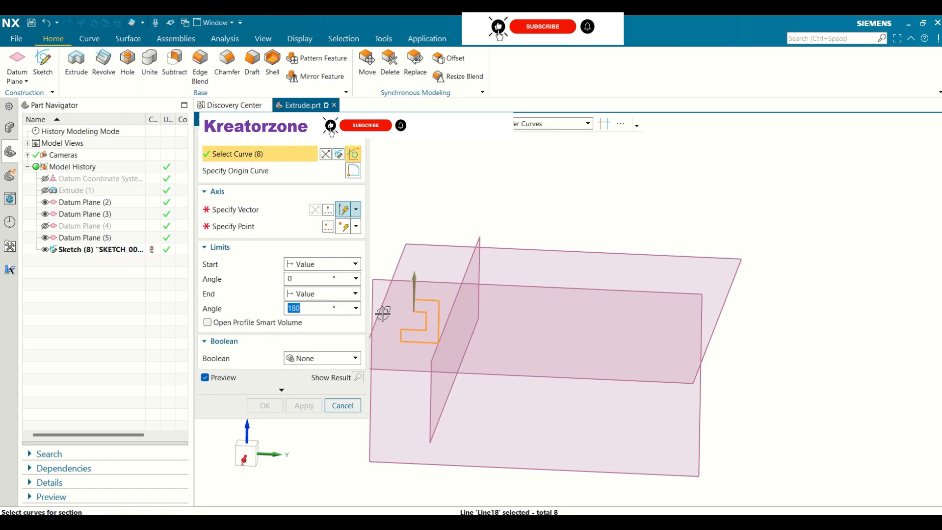
click(244, 210)
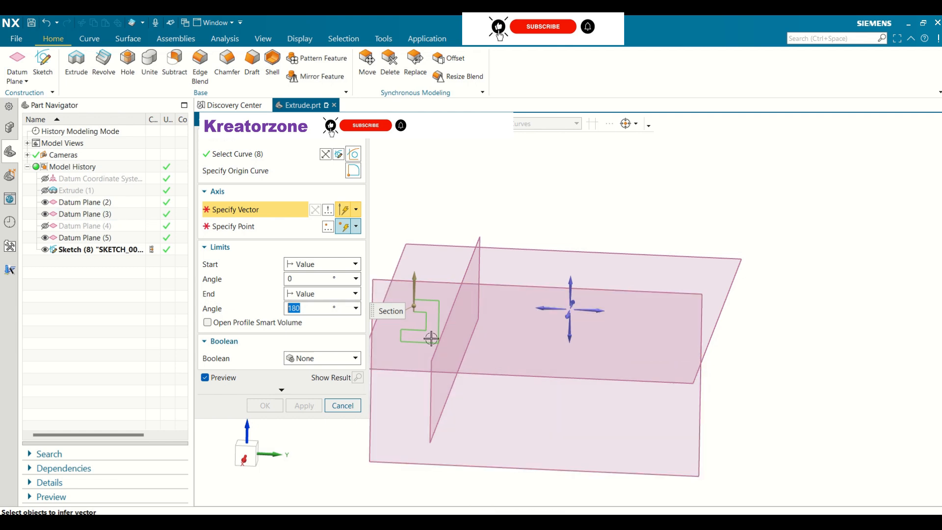
click(88, 180)
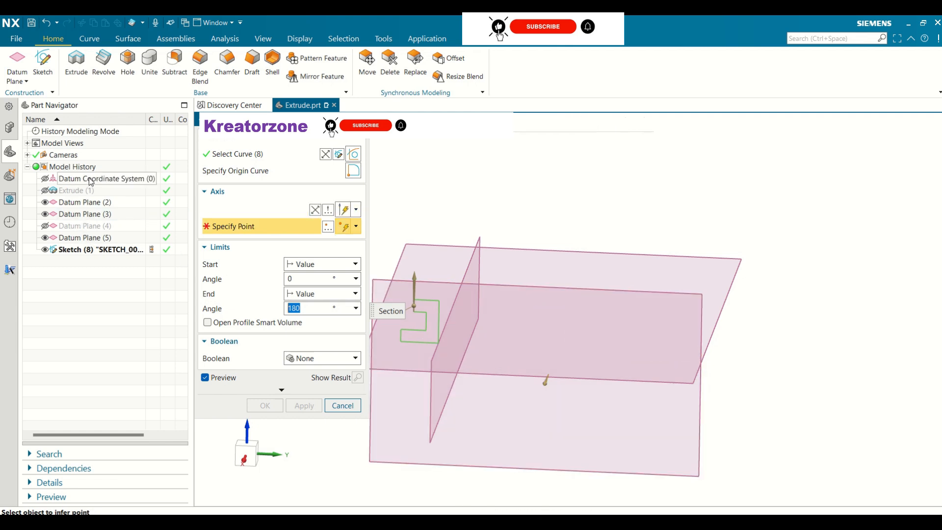
right_click(90, 180)
click(110, 192)
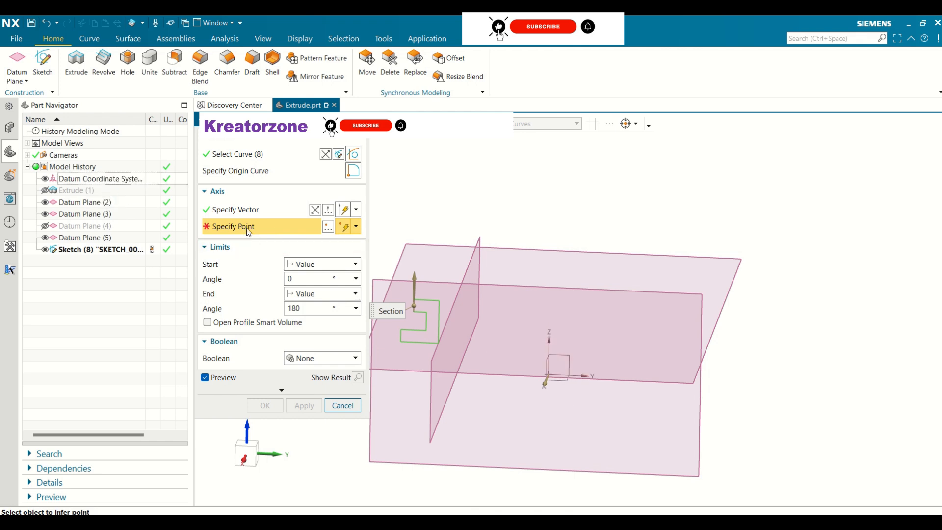
Use the profile's long vertical line as the revolve axis and set the end angle to 360°.
click(236, 210)
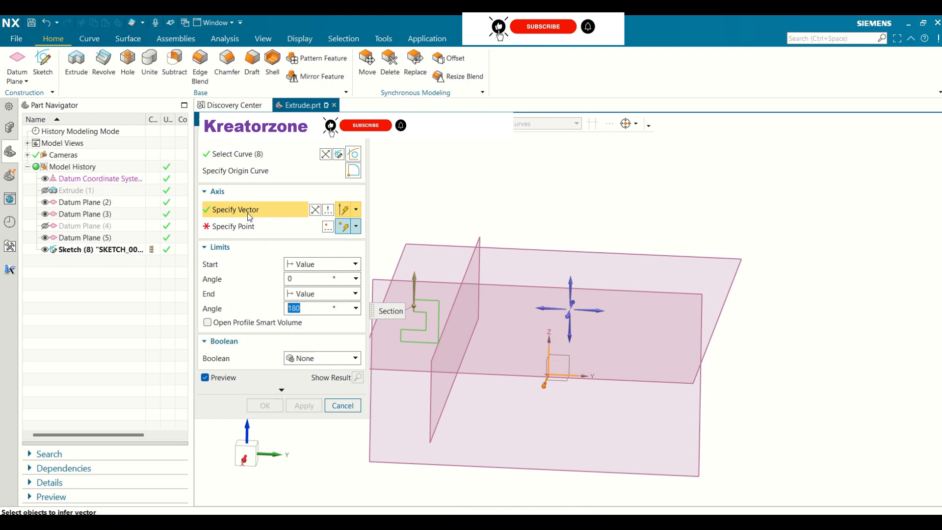
click(438, 315)
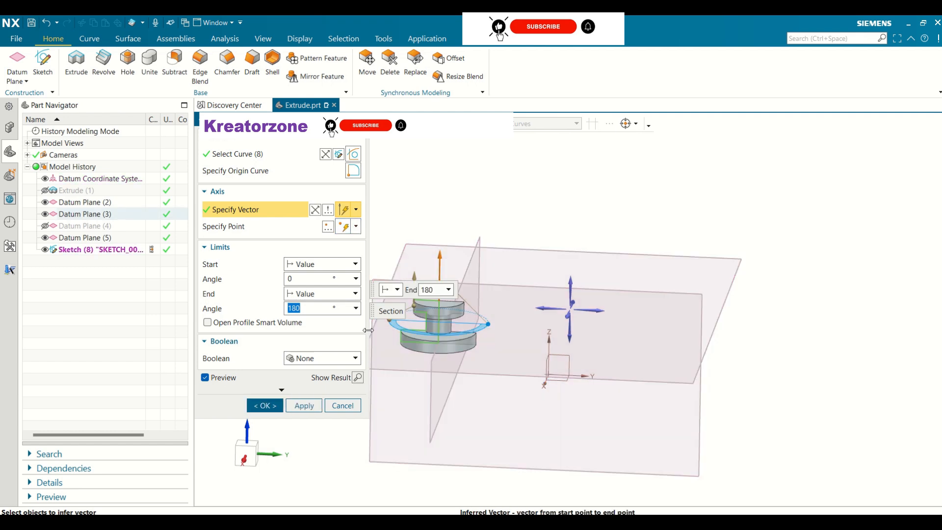
click(312, 308)
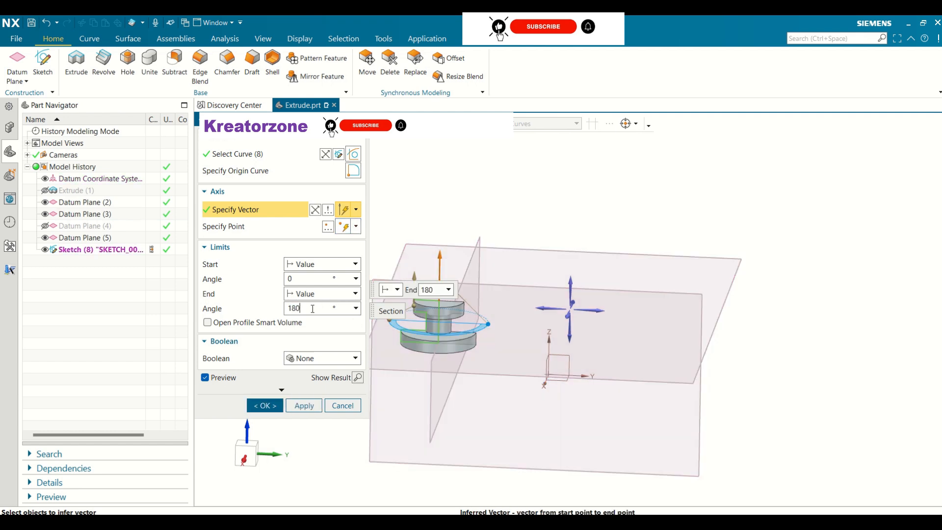
drag(305, 310, 286, 311)
text(360)
key(Return)
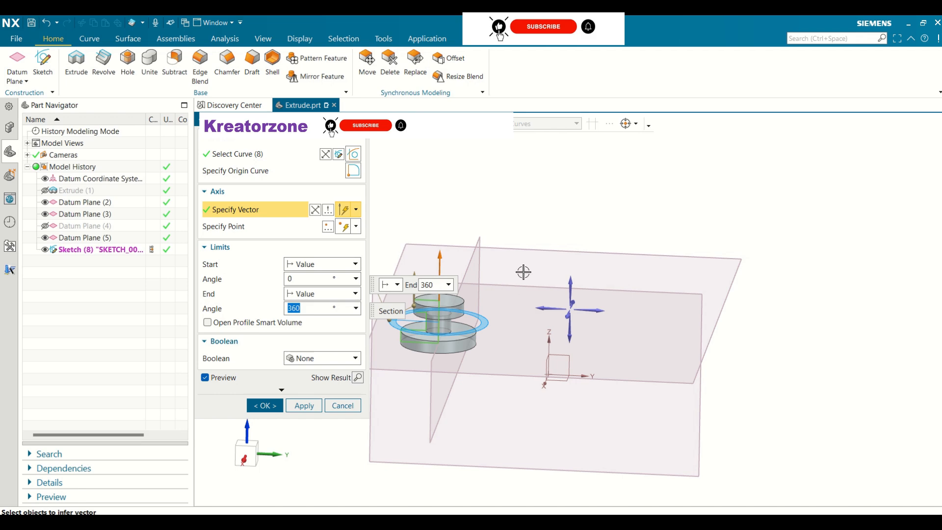
Preview the revolve with an end angle of 180°.
middle_drag(611, 203, 629, 224)
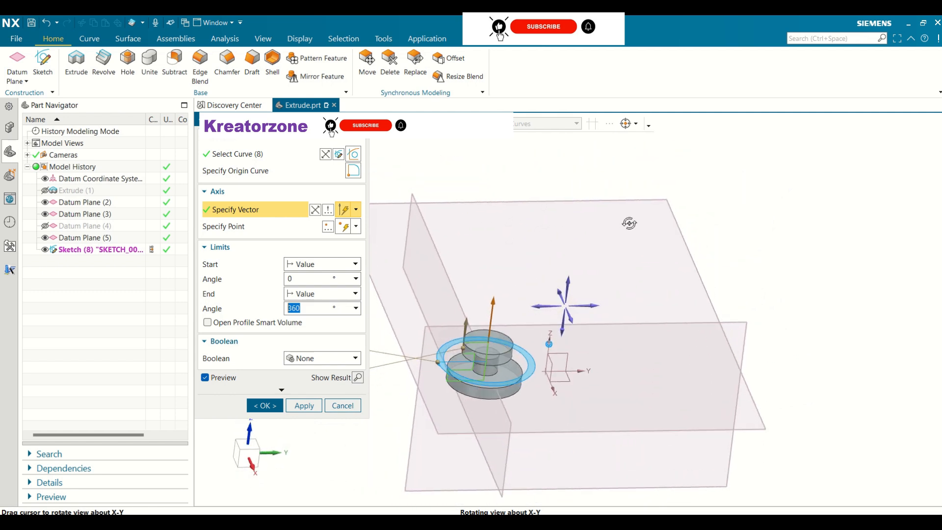
click(297, 308)
drag(306, 308, 277, 307)
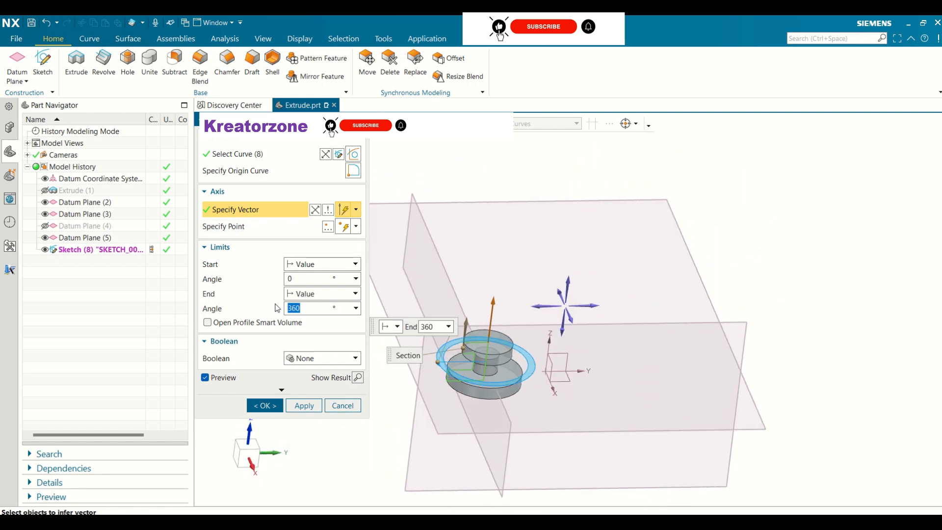
text(180)
key(Return)
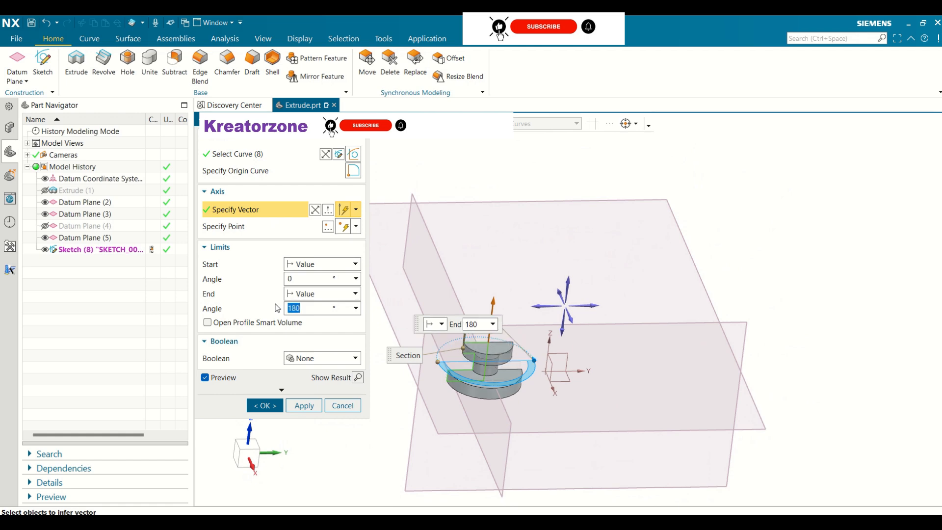
middle_drag(623, 292, 518, 285)
Set the revolve's end angle to 360° and create the solid with Boolean None.
click(300, 308)
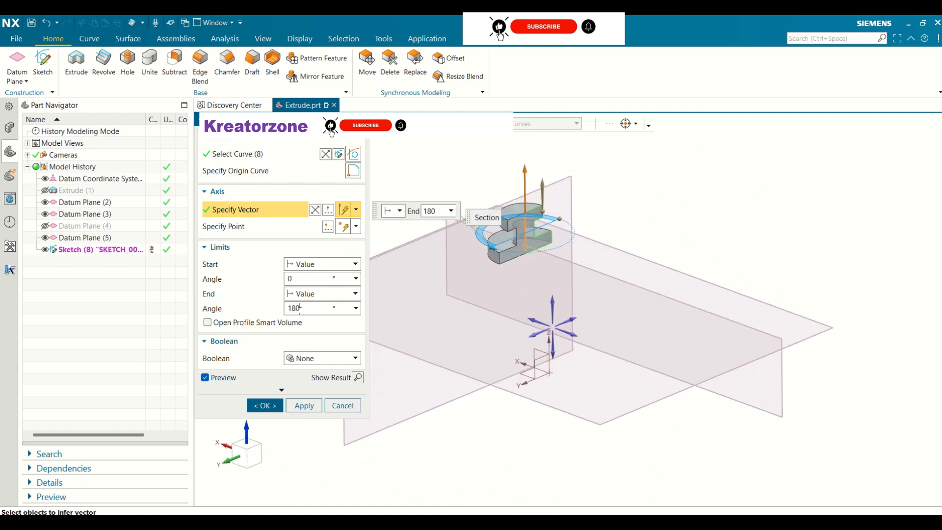
double_click(300, 308)
text(360)
key(Return)
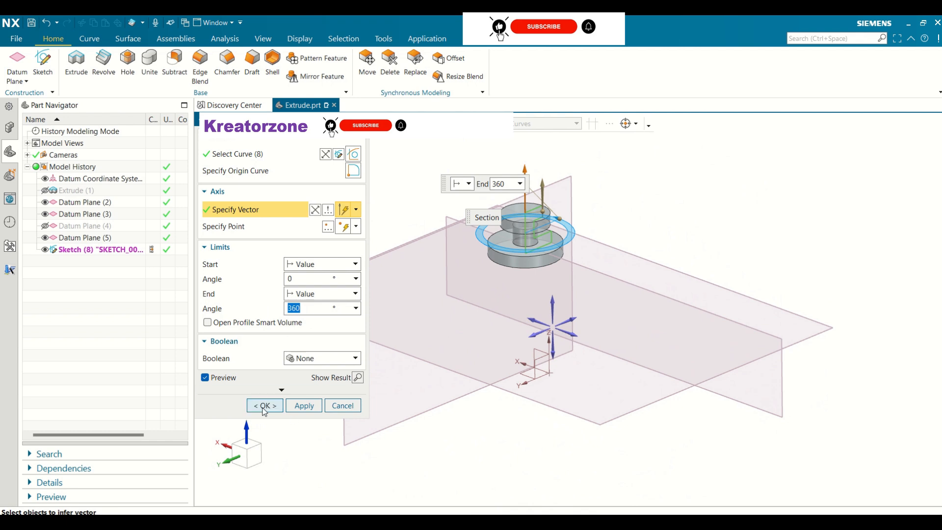
scroll(578, 289, up, 3)
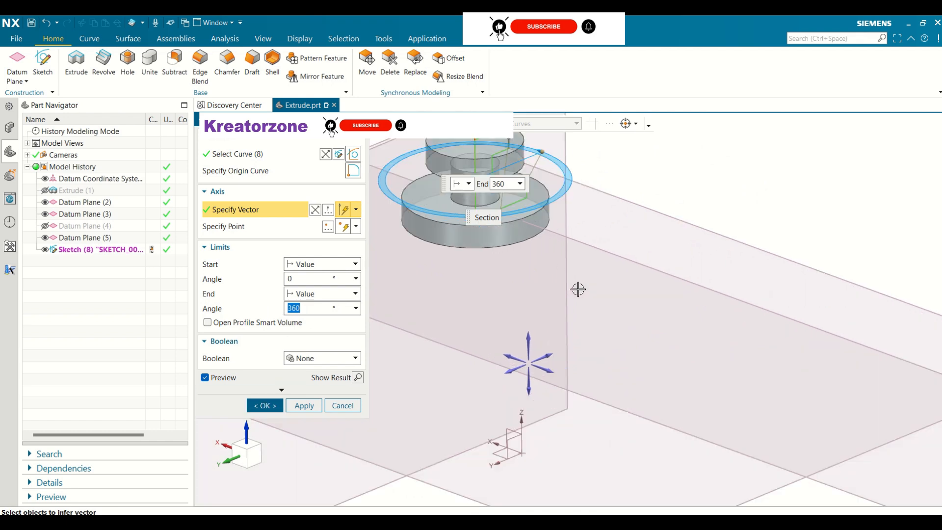
scroll(578, 289, down, 3)
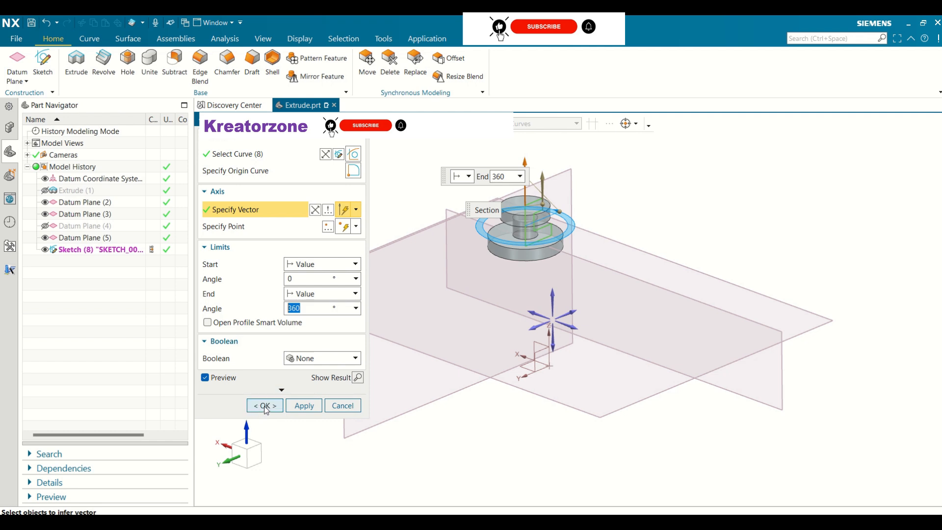
click(265, 406)
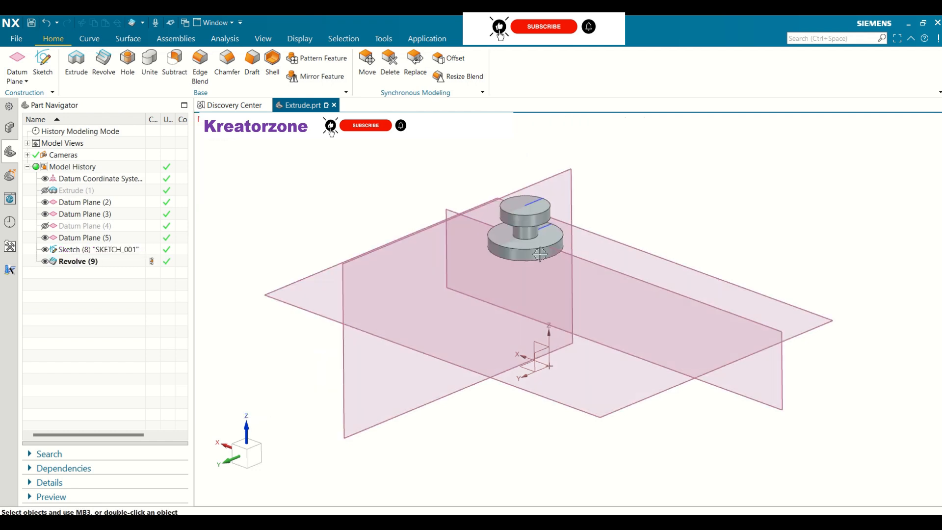
Show the hidden Extrude (1) block together with the revolved body.
click(529, 264)
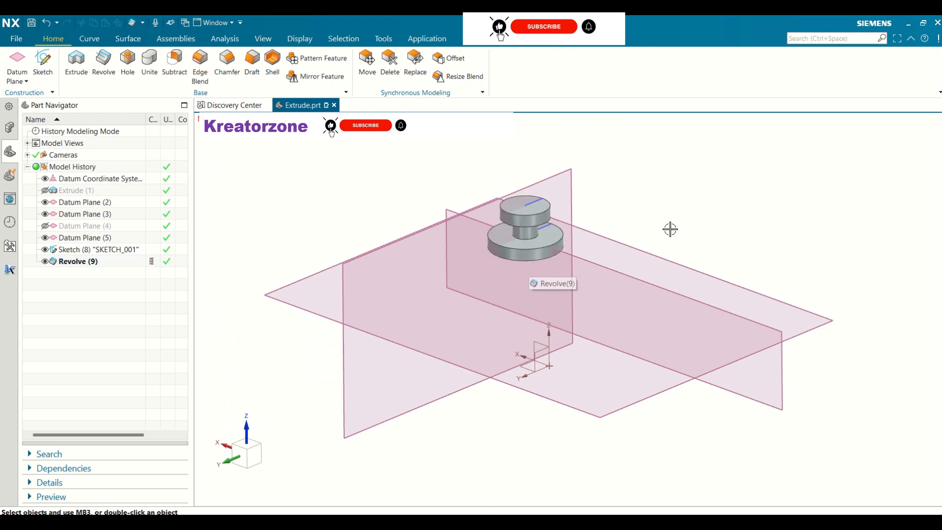
click(59, 191)
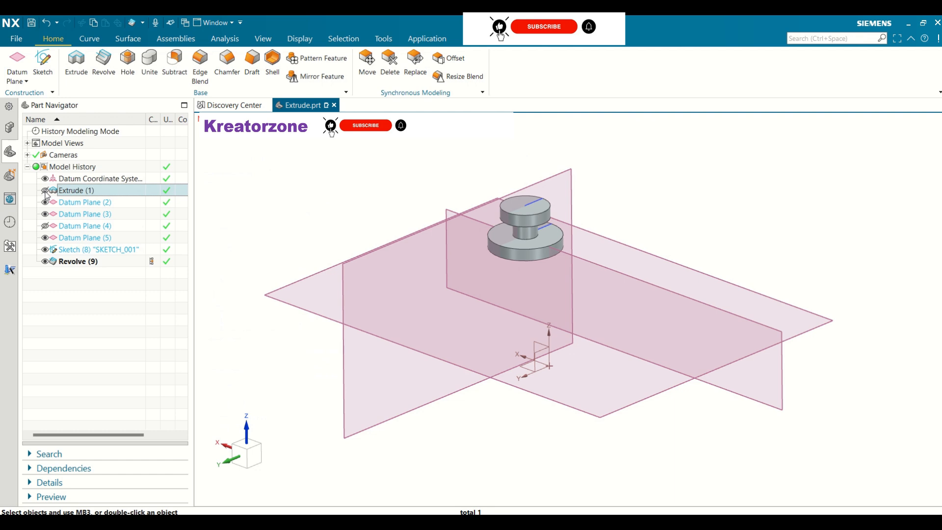
right_click(45, 193)
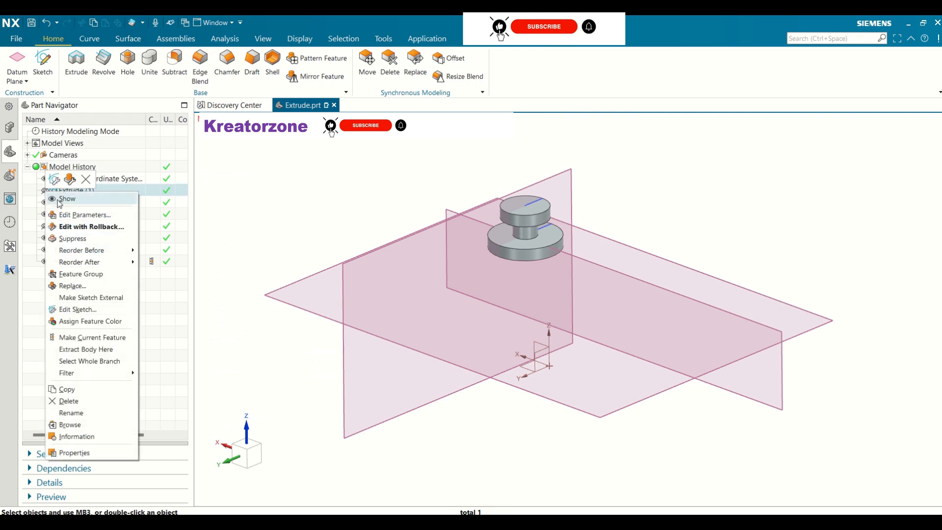
click(60, 200)
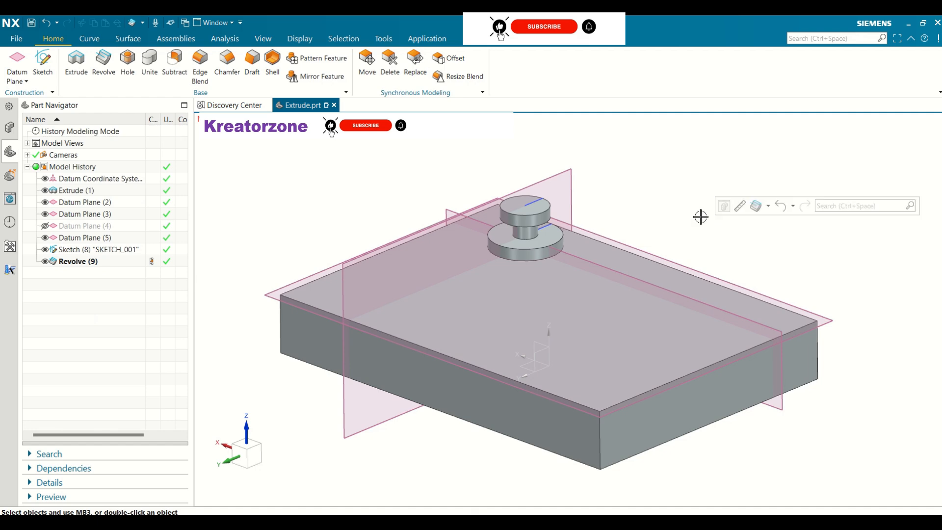
mouse_move(761, 217)
middle_down()
mouse_move(668, 238)
mouse_move(700, 199)
mouse_move(729, 191)
mouse_move(719, 212)
mouse_move(735, 182)
mouse_move(762, 204)
middle_up()
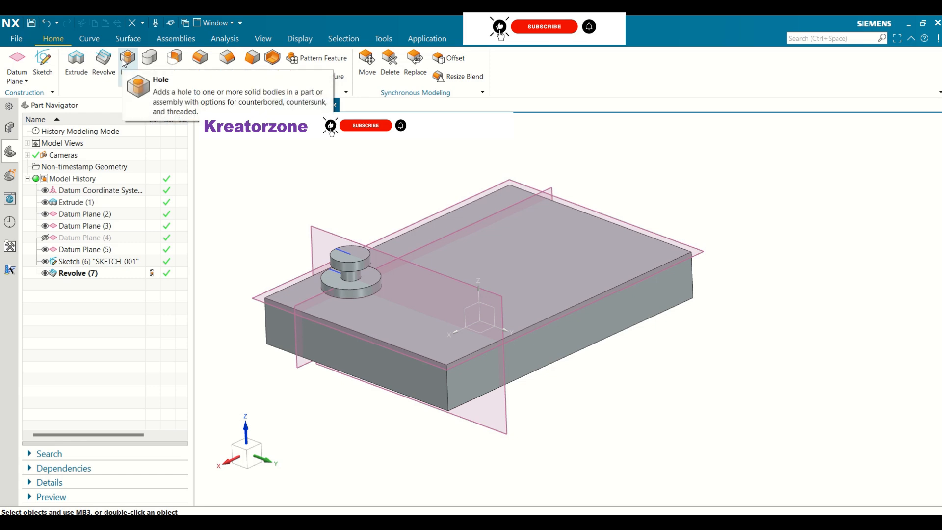
Start a Hole feature, try the Simple type and set the hole type to Counterbored.
click(127, 58)
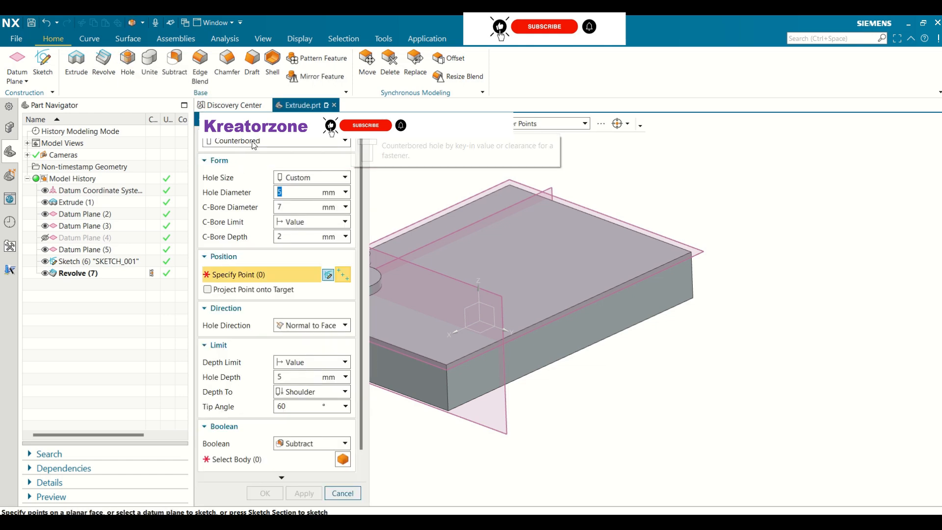
click(275, 142)
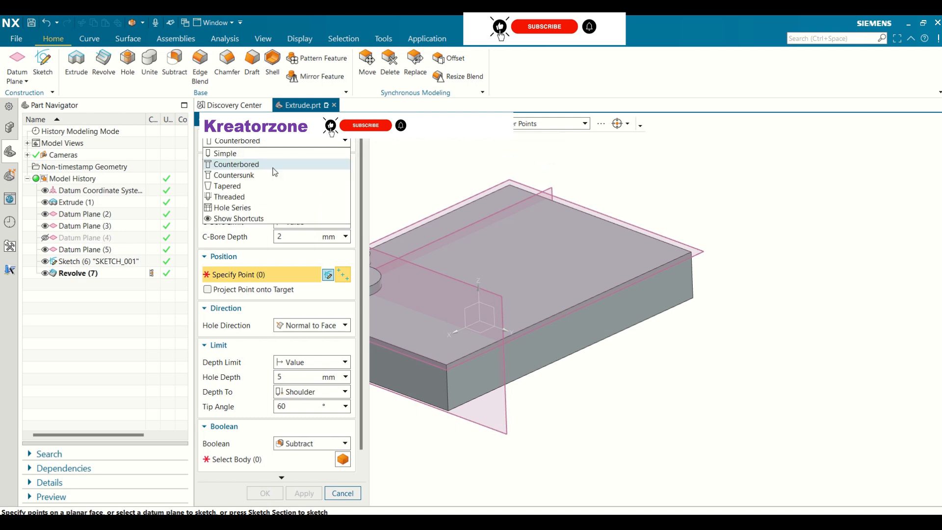
click(252, 153)
click(289, 142)
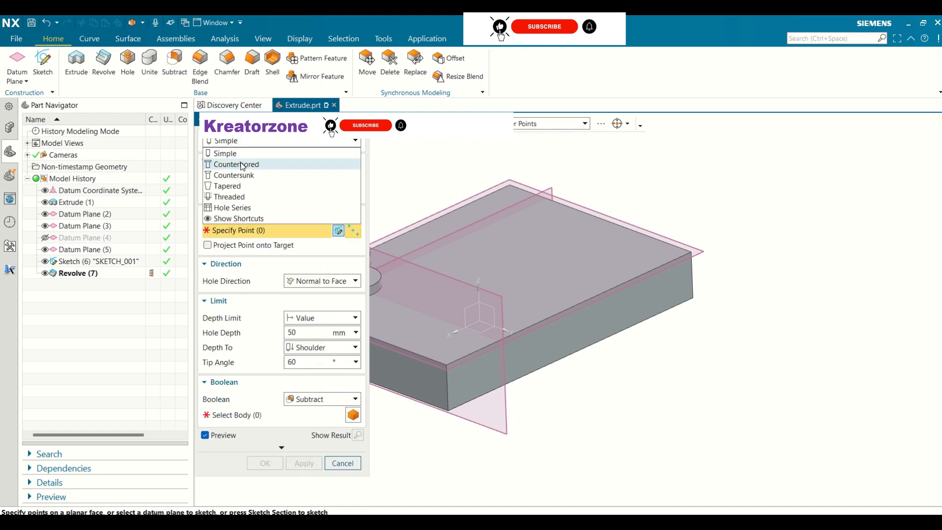
click(245, 164)
click(289, 142)
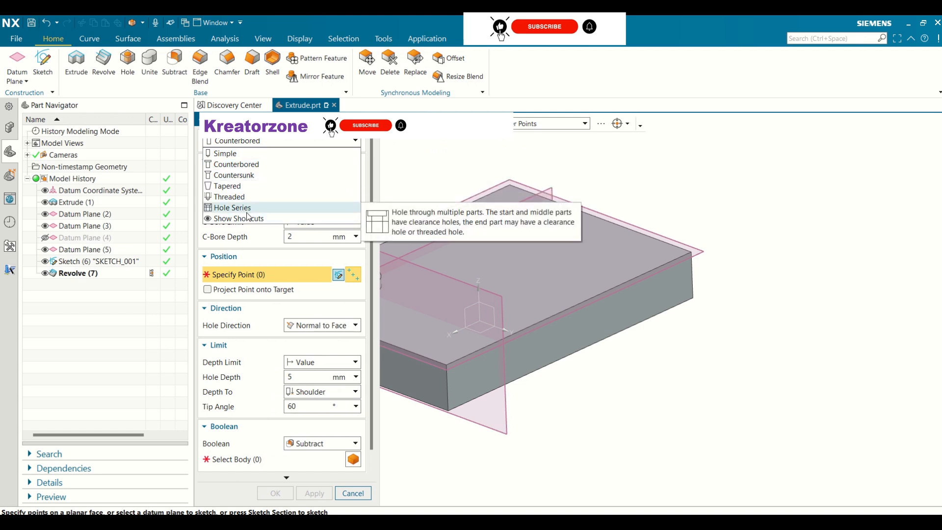
click(243, 165)
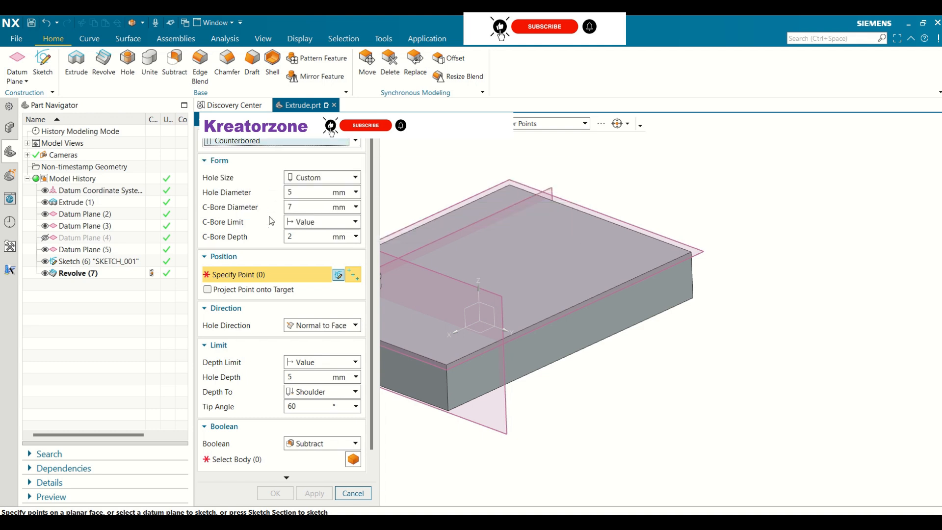
Set hole diameter 6 mm, counterbore diameter 8 mm, hole depth 6 mm and tip angle 120°, and place the hole on the block's upper face.
click(298, 190)
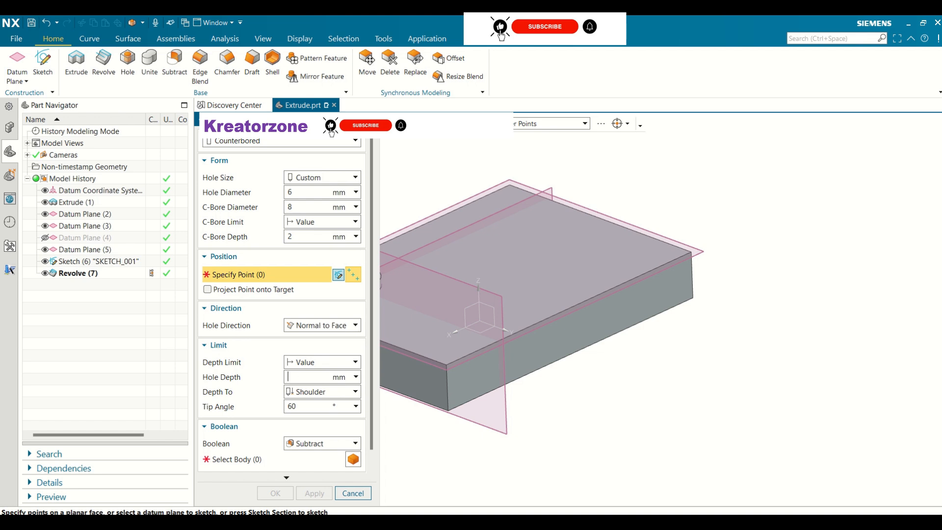
text(6)
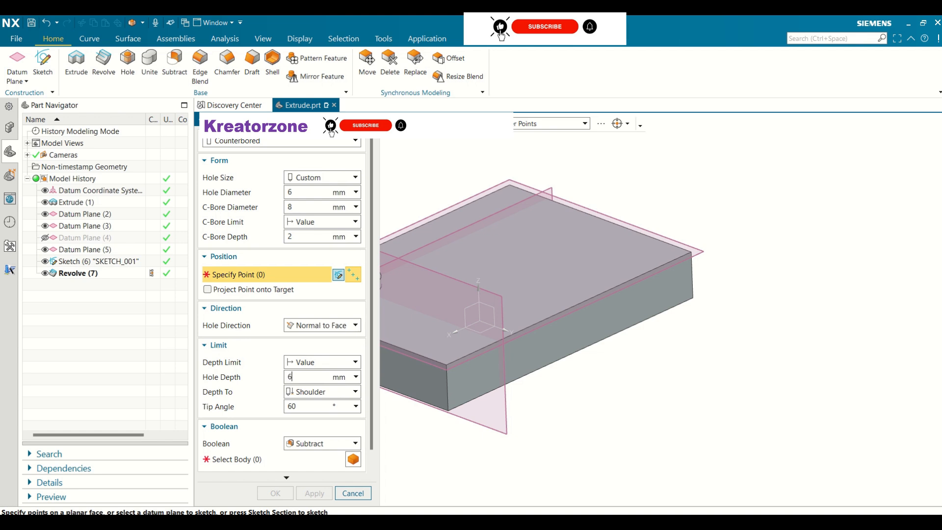
click(301, 407)
key(BackSpace)
key(BackSpace)
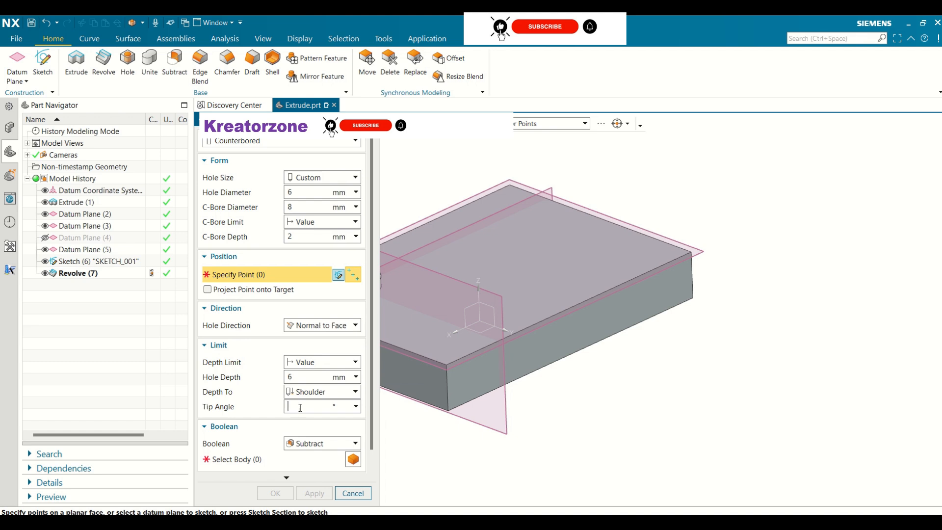
text(120)
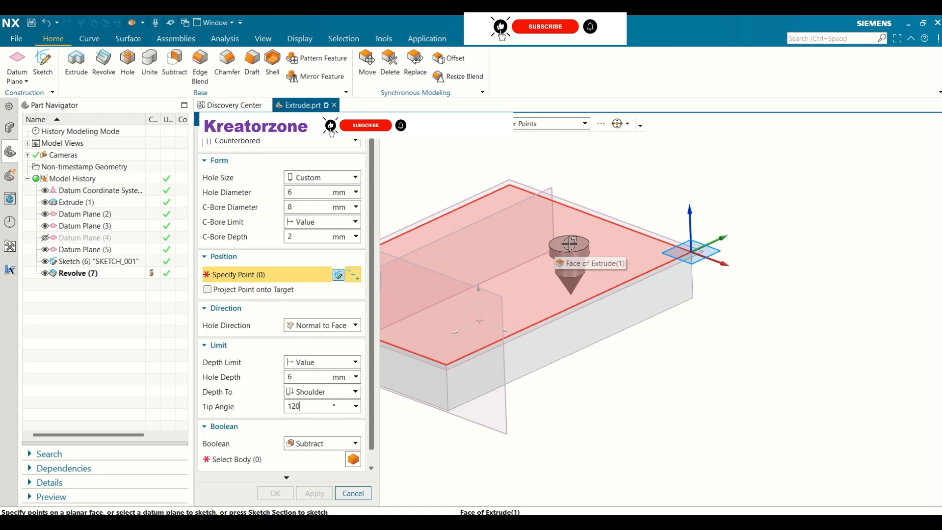
click(569, 244)
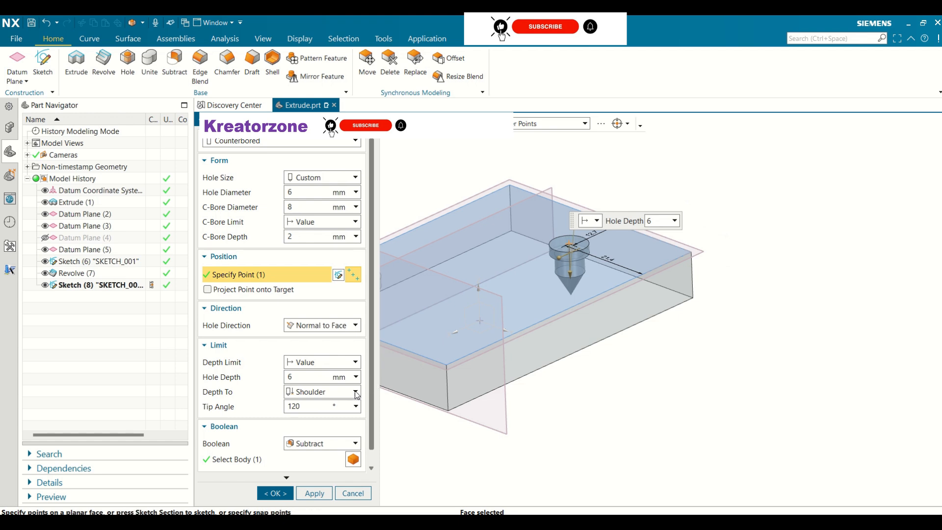
Try tip angles of 60°, 70° and 80° for the counterbored hole, and finally set 90°.
click(304, 407)
key(BackSpace)
key(BackSpace)
key(BackSpace)
text(60)
key(Return)
text(70)
key(Return)
text(80)
key(Return)
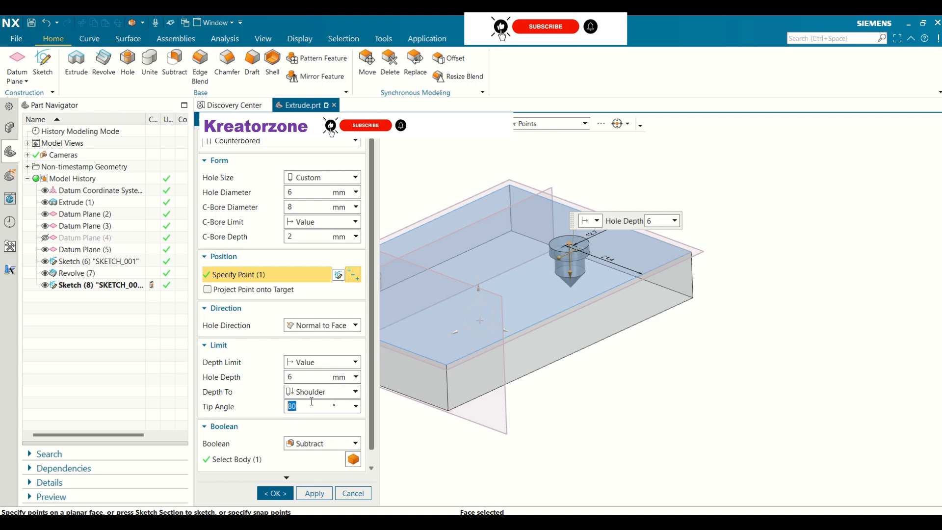
text(90)
key(Return)
Set the counterbore diameter to 7 mm and the hole diameter to 5 mm, and create the counterbored hole.
click(294, 236)
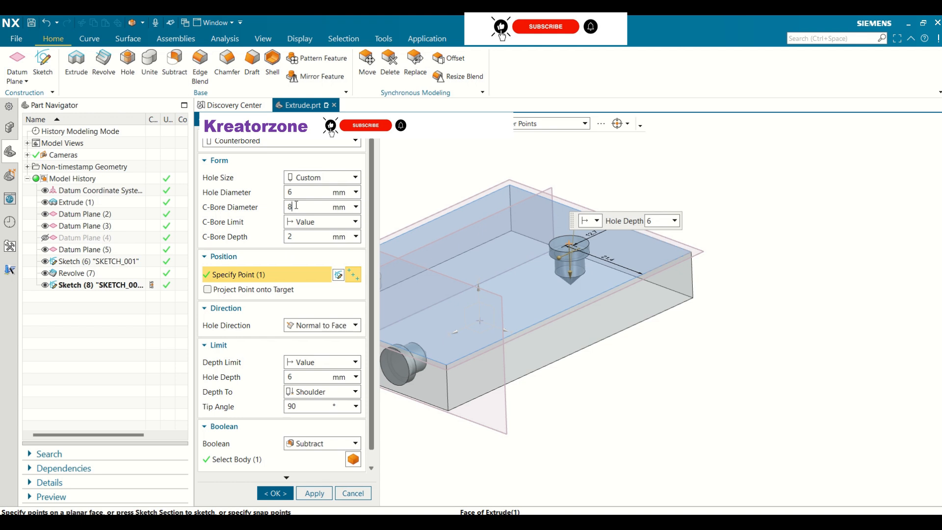
click(296, 205)
key(BackSpace)
text(7)
key(Return)
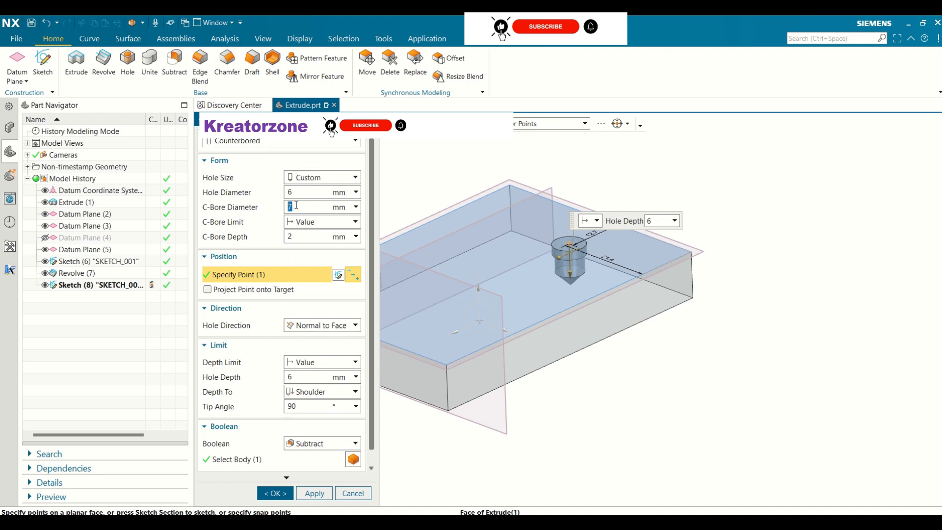
click(297, 191)
key(BackSpace)
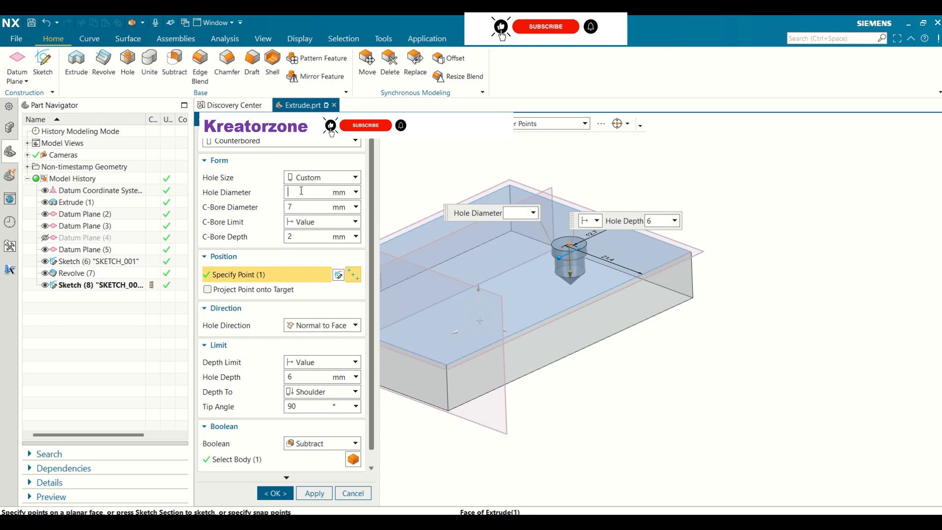
text(5)
key(Return)
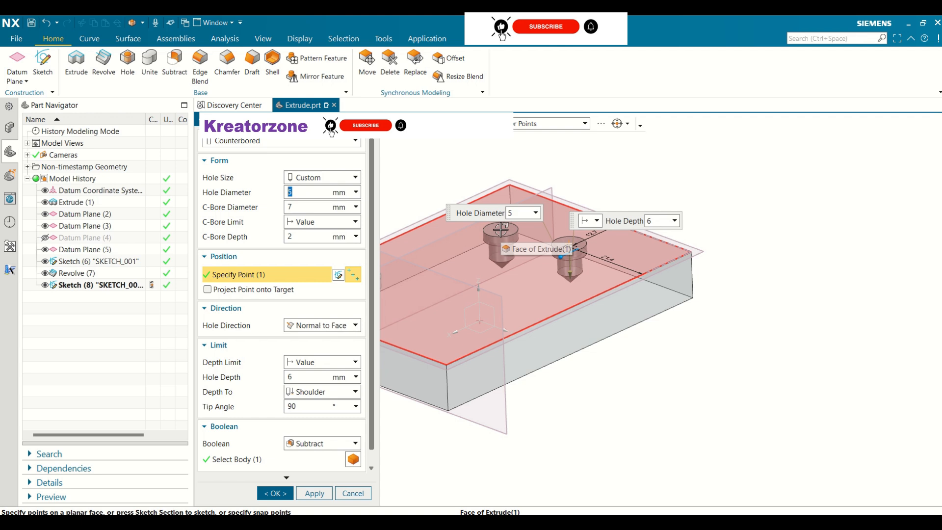
click(285, 495)
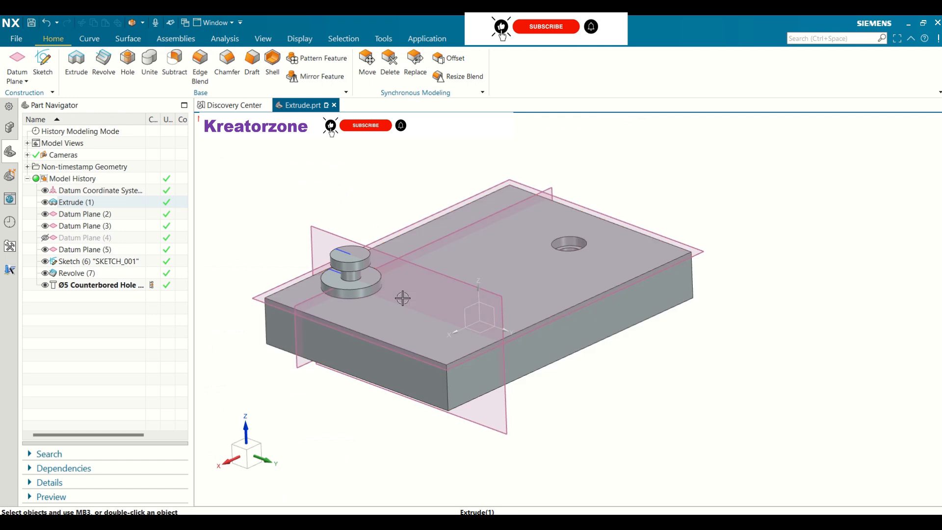
Try moving the counterbored hole by setting both of its position dimensions to 12 mm, and undo the change.
click(101, 287)
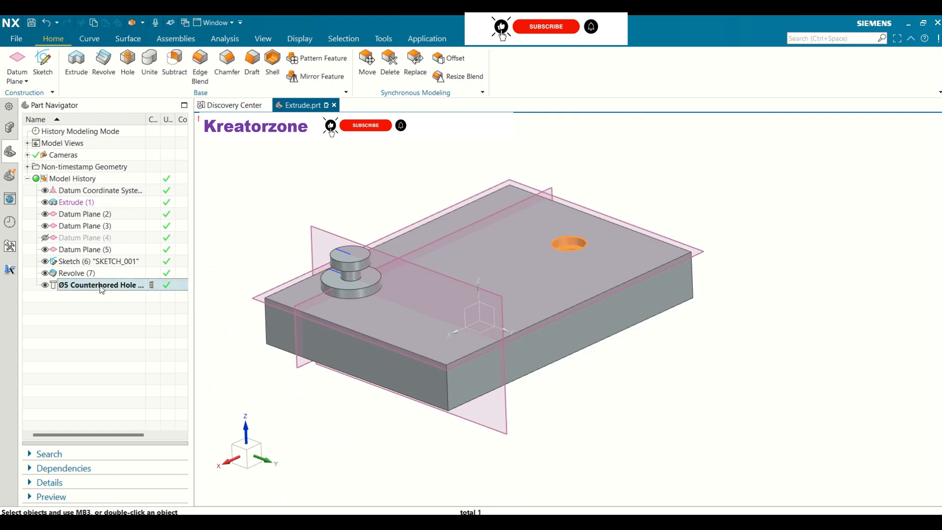
right_click(101, 287)
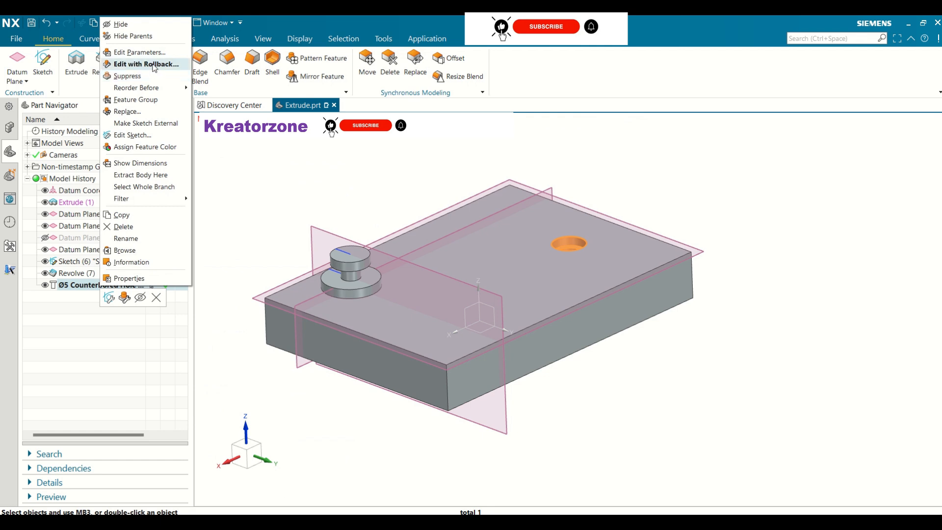
click(140, 52)
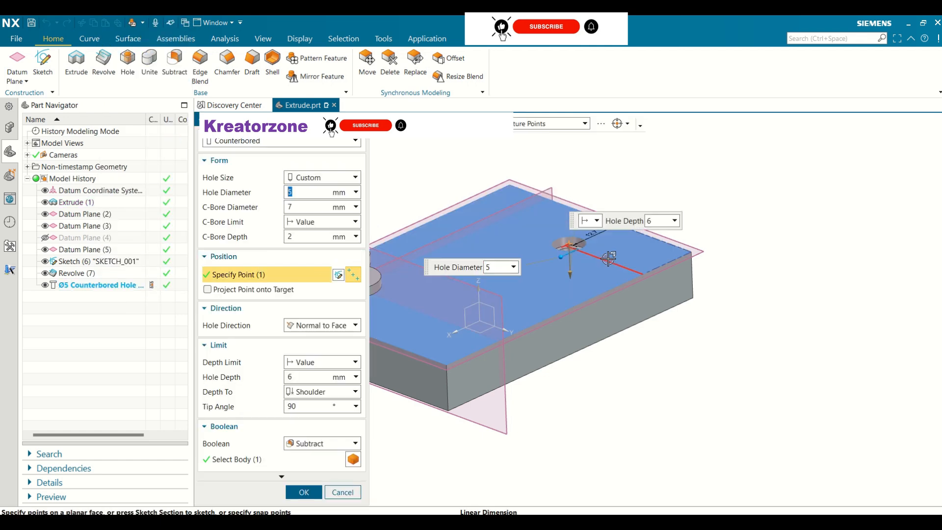
click(601, 258)
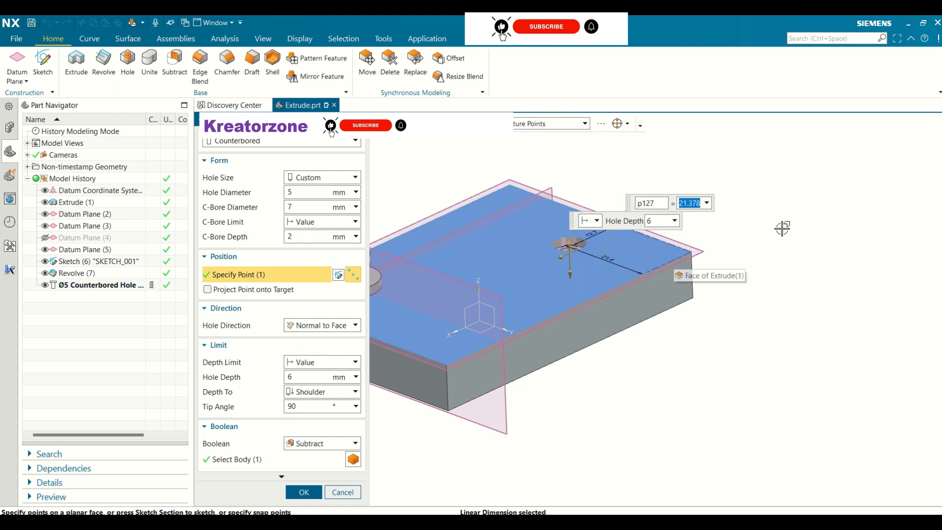
text(12)
key(Return)
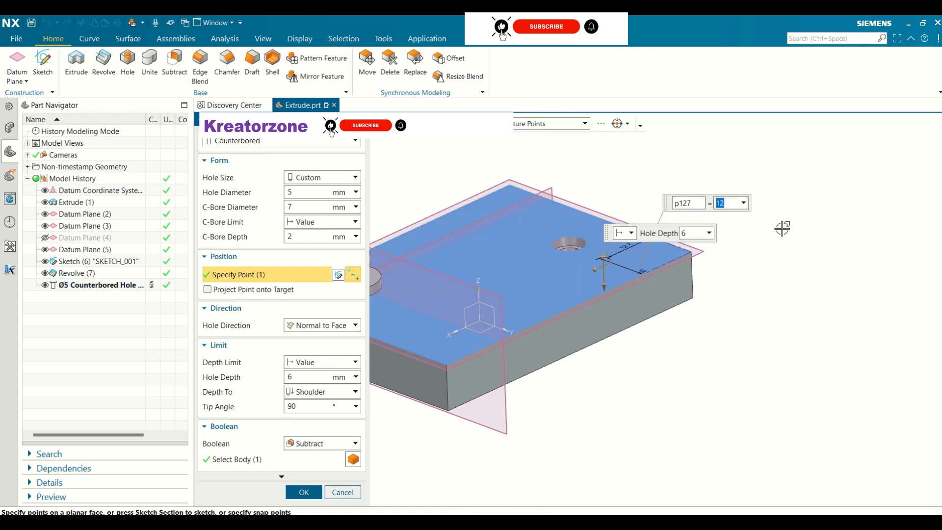
click(624, 247)
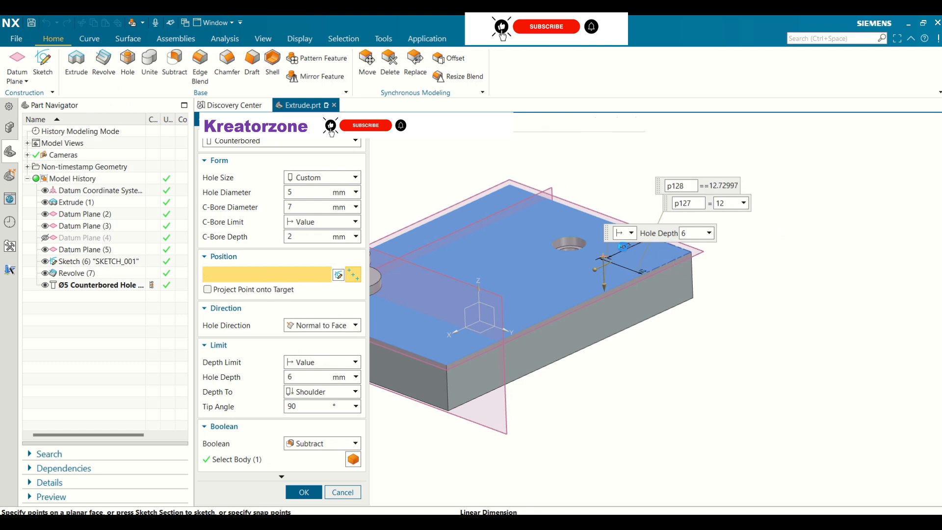
click(624, 246)
text(12)
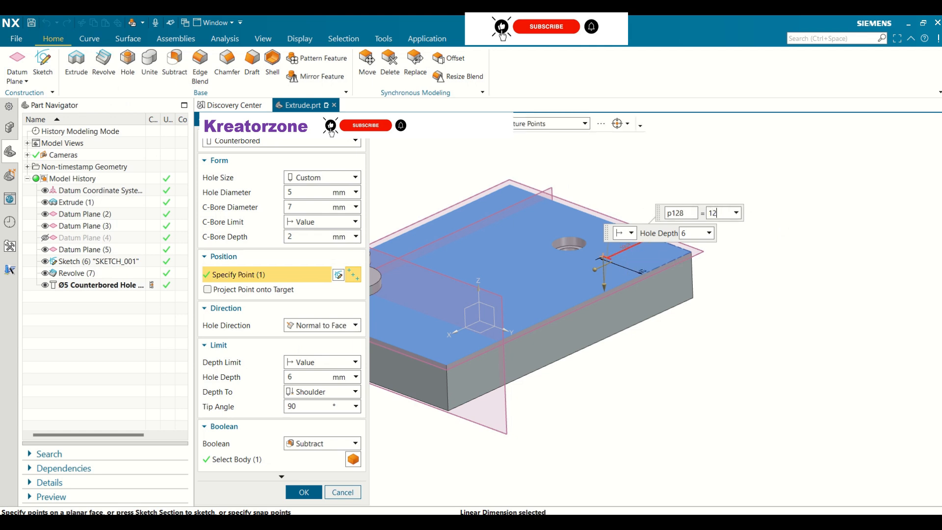
key(Return)
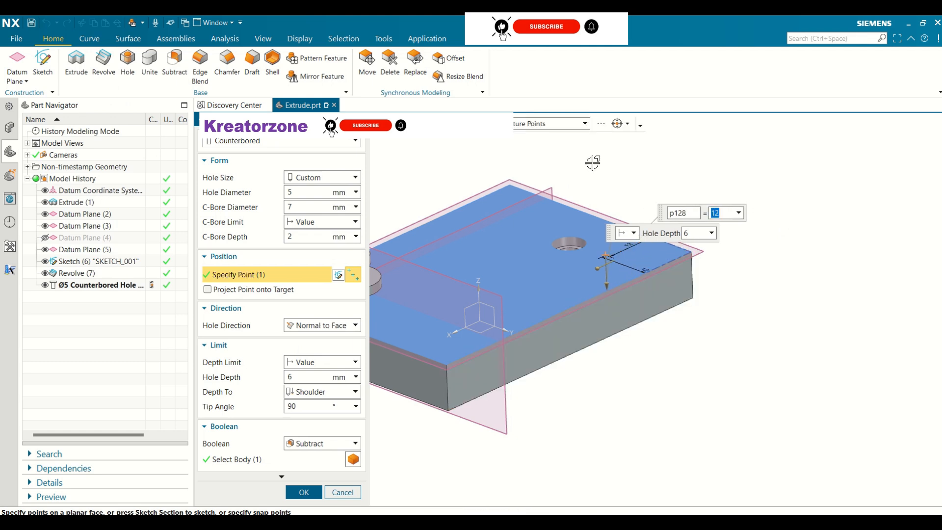
click(303, 492)
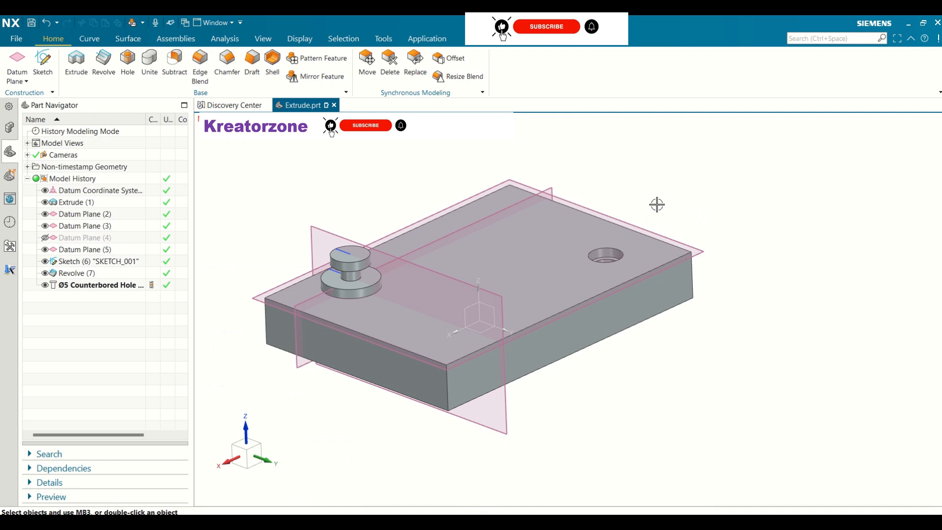
key(ctrl+z)
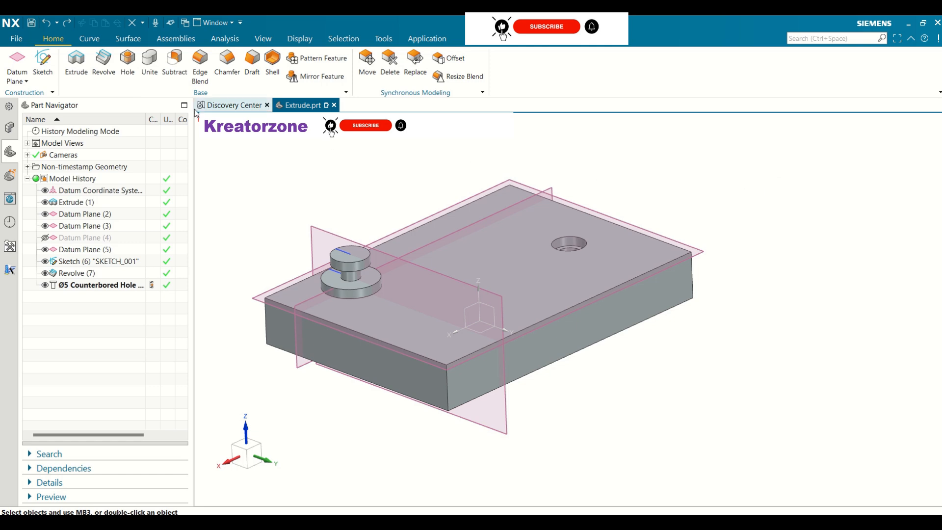
Unite the revolved body as target with the block as tool, checking the result preview before creating the feature.
click(148, 62)
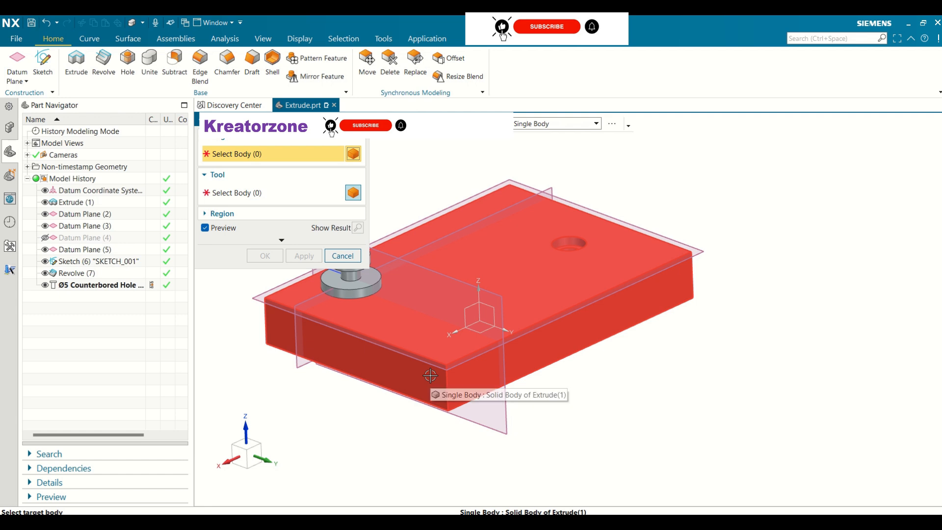
click(369, 289)
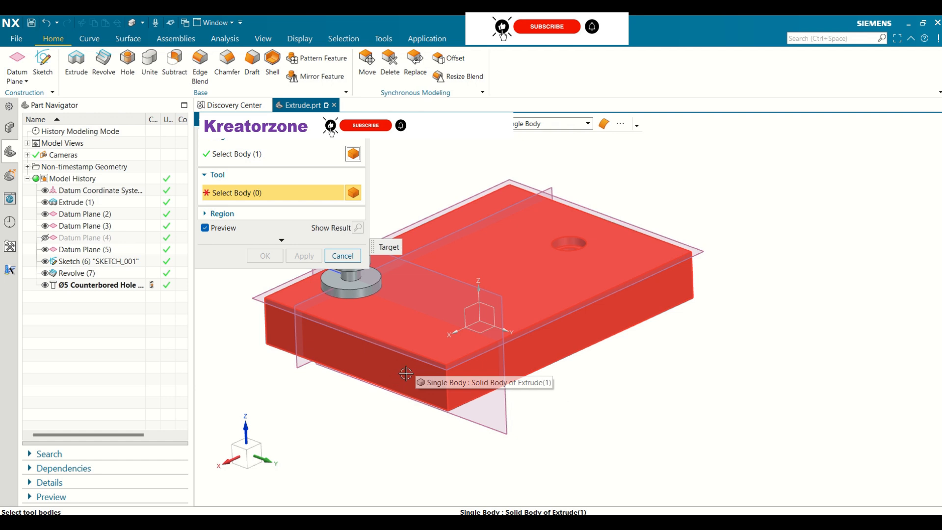
click(406, 374)
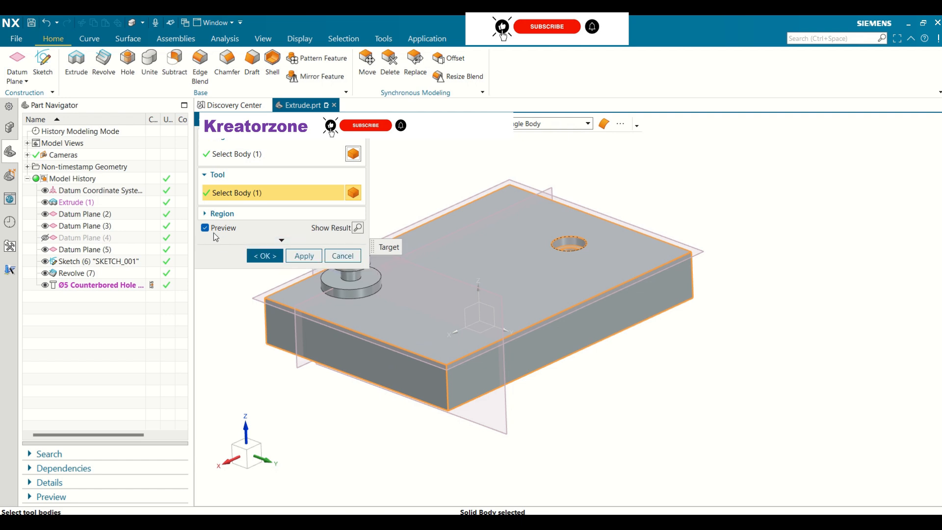
click(357, 229)
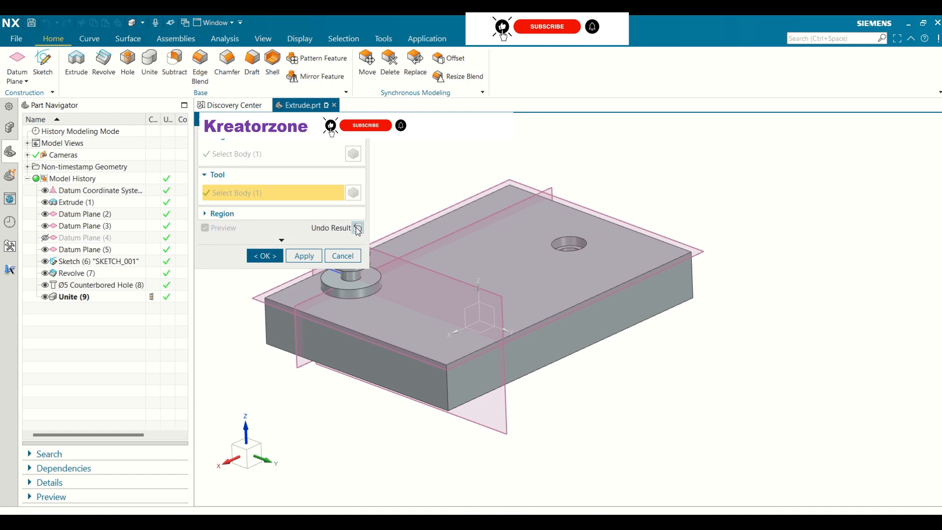
click(358, 228)
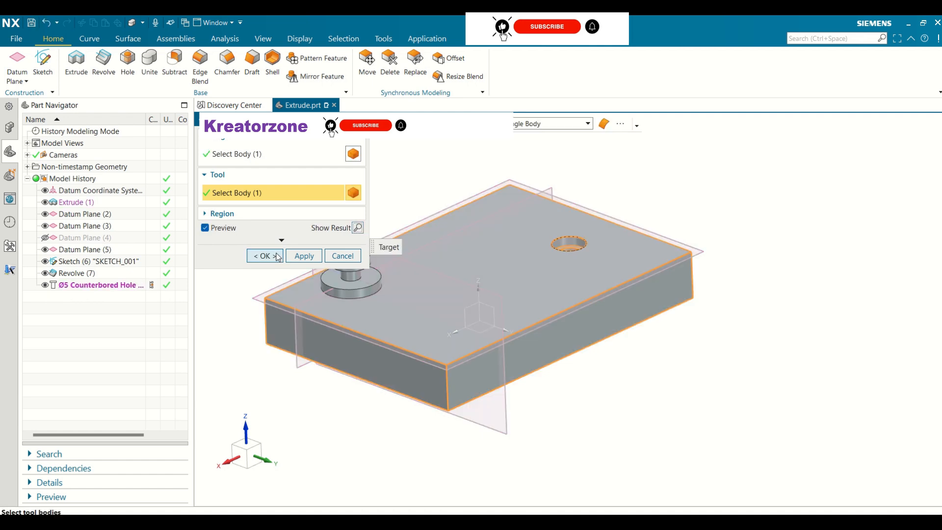
click(212, 216)
click(264, 276)
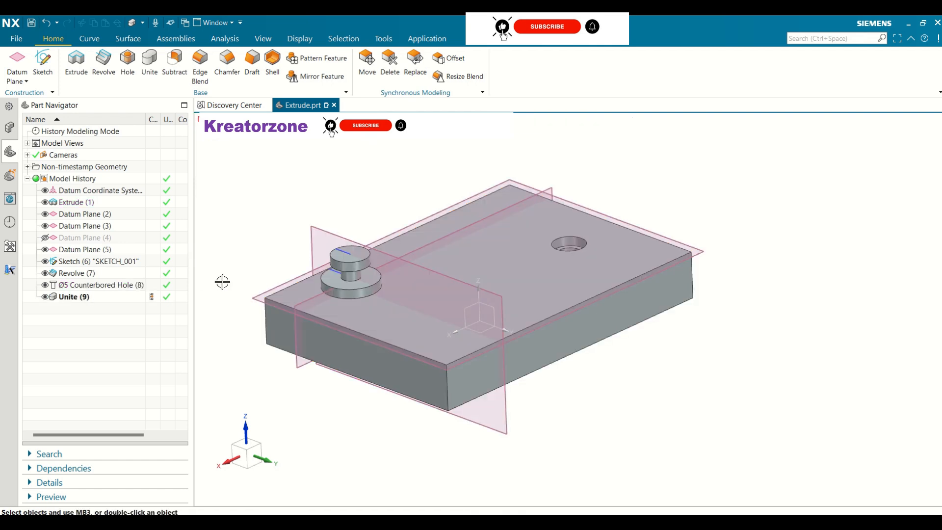
Examine which geometry belongs to the Unite and Revolve features by highlighting them in the model.
click(75, 297)
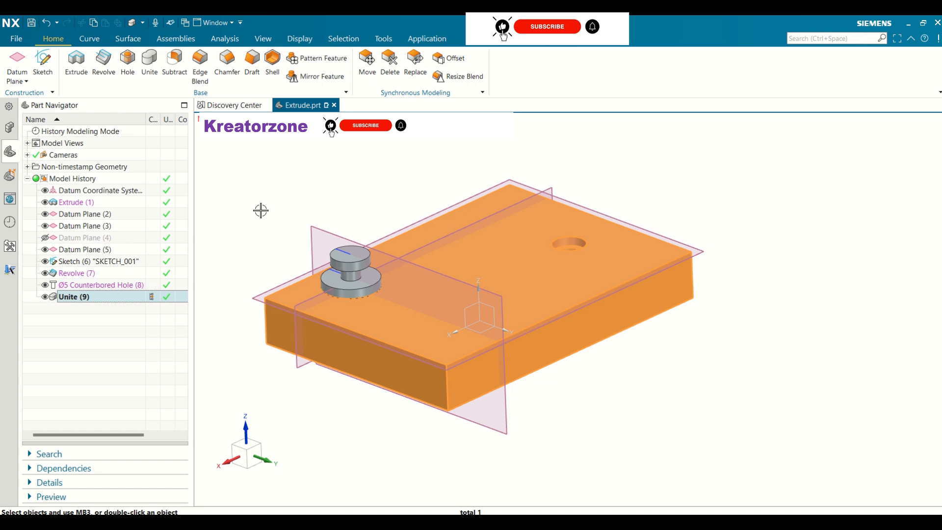
key(Escape)
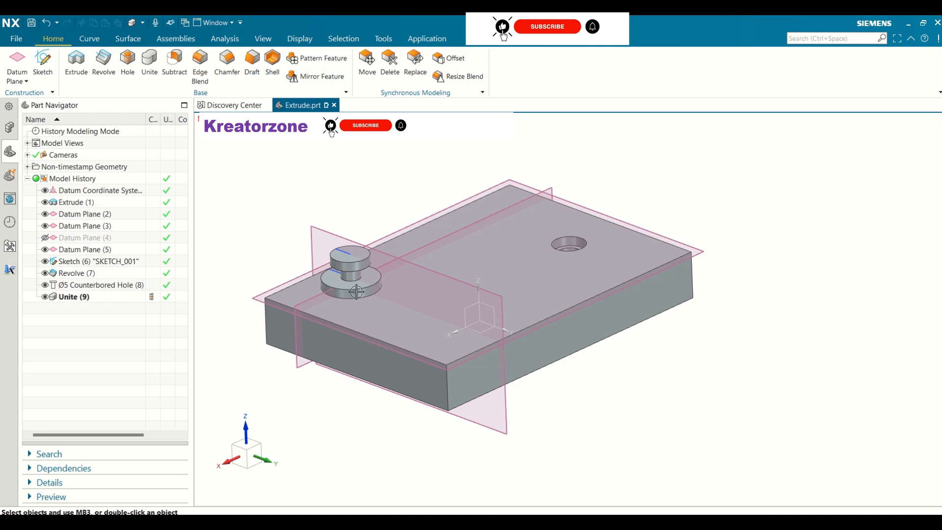
click(76, 273)
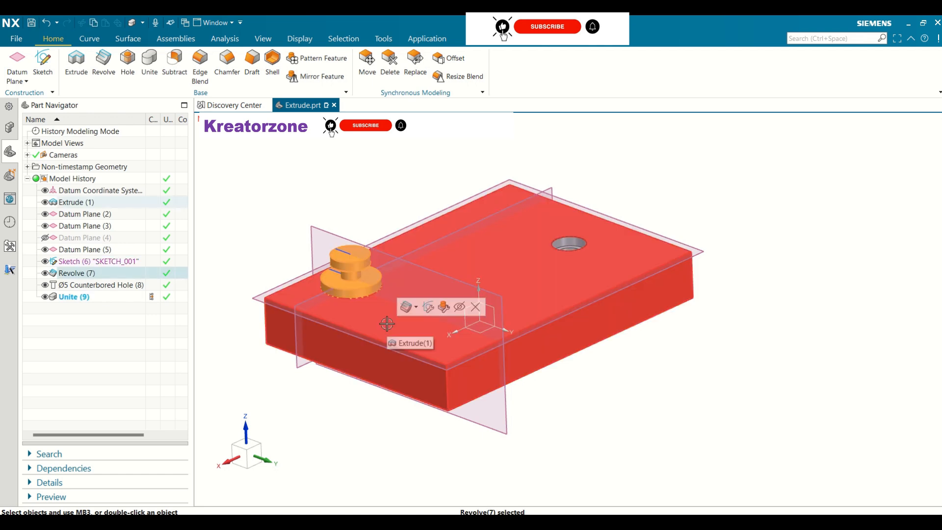
key(Escape)
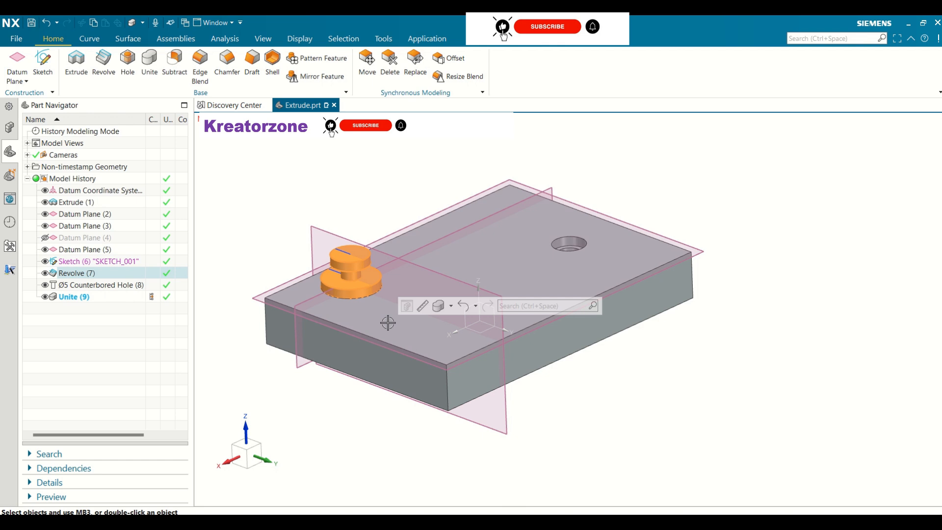
key(Escape)
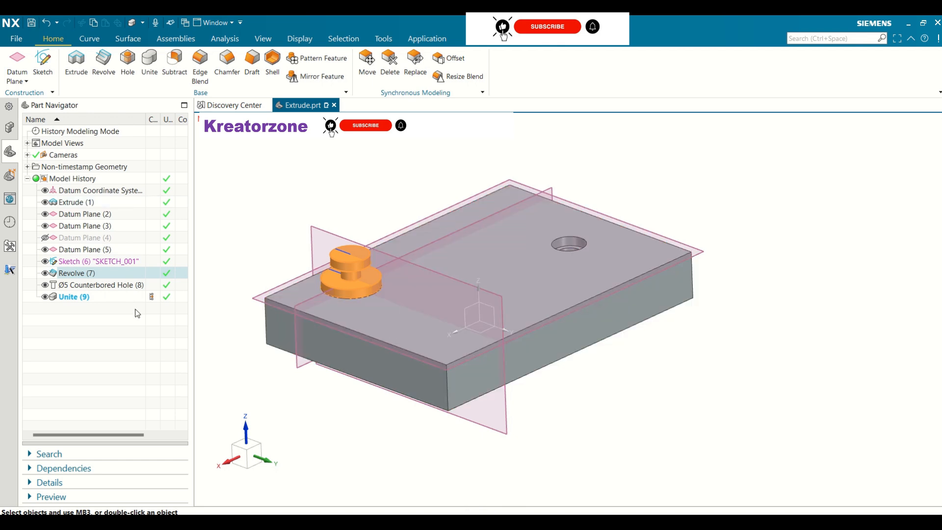
click(69, 297)
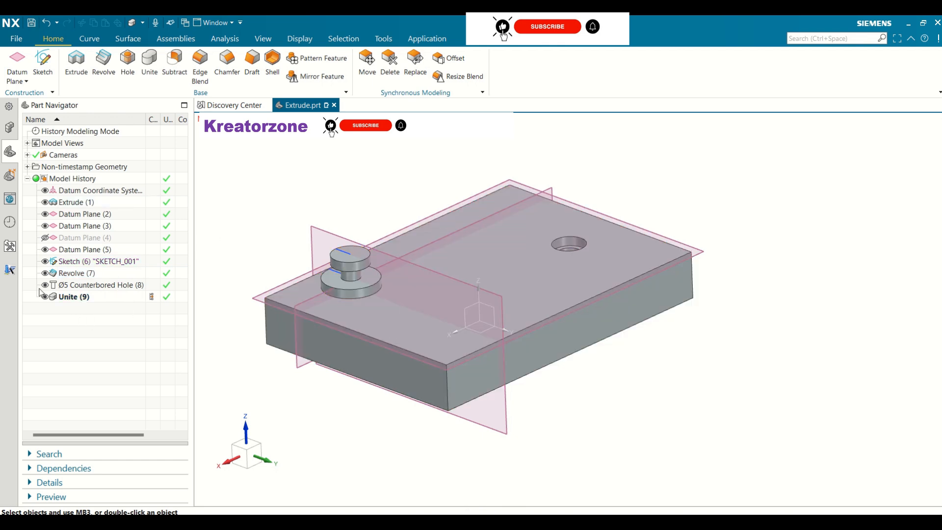
right_click(64, 299)
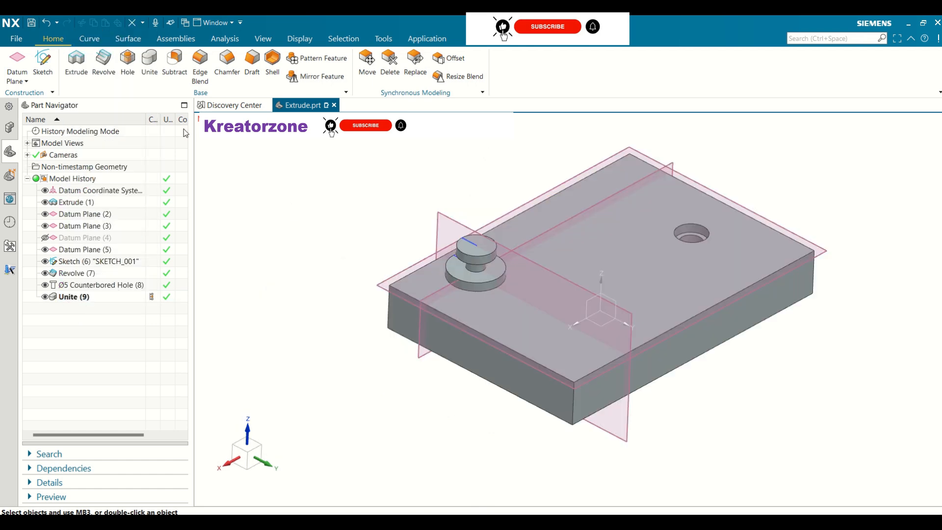
Start an Extrude from a sketch on the top face of the revolved boss, with a 2 mm diameter circle at its centre.
click(76, 61)
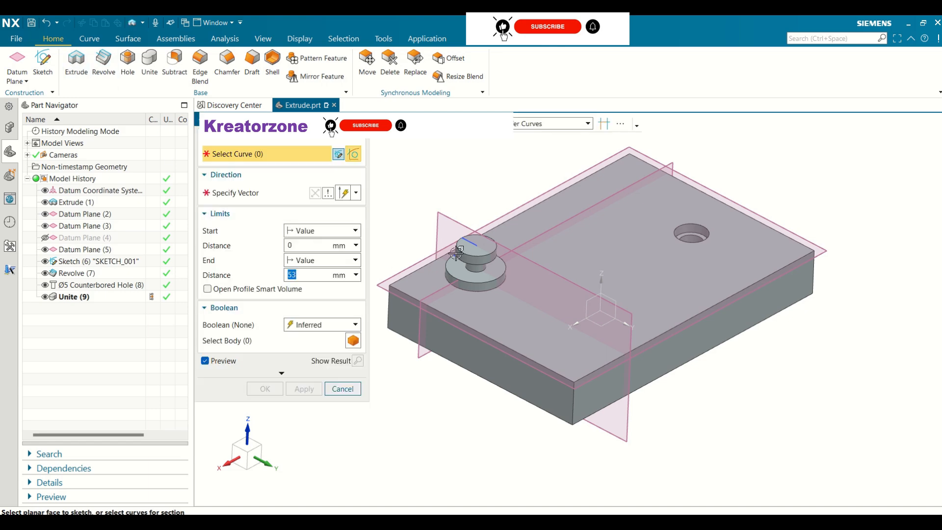
click(479, 246)
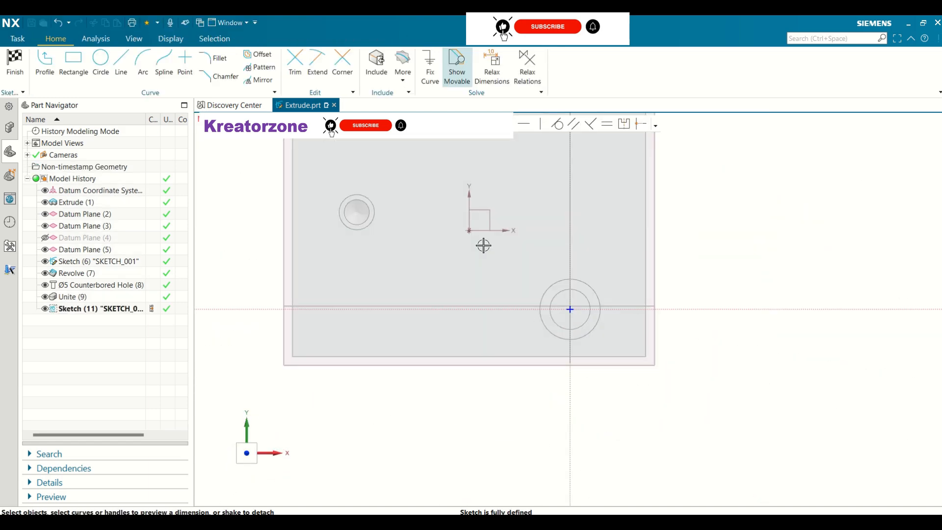
click(104, 63)
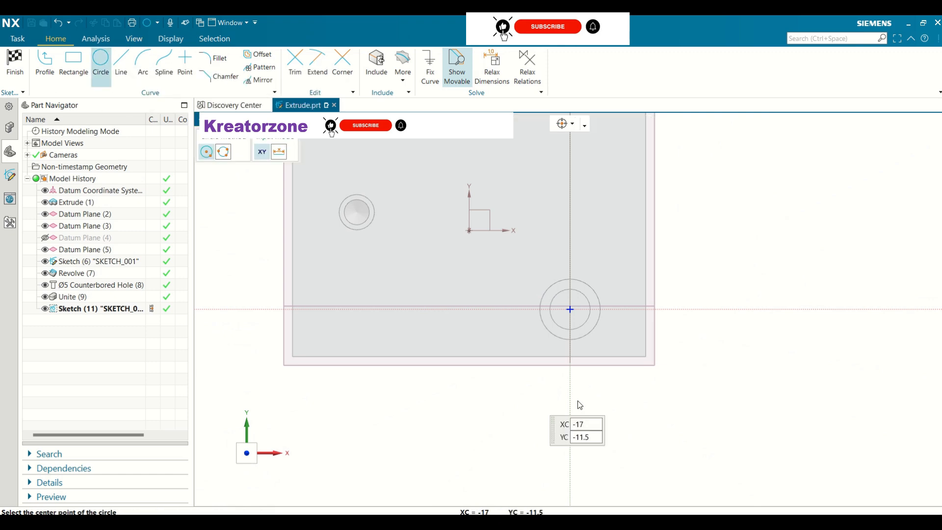
click(569, 310)
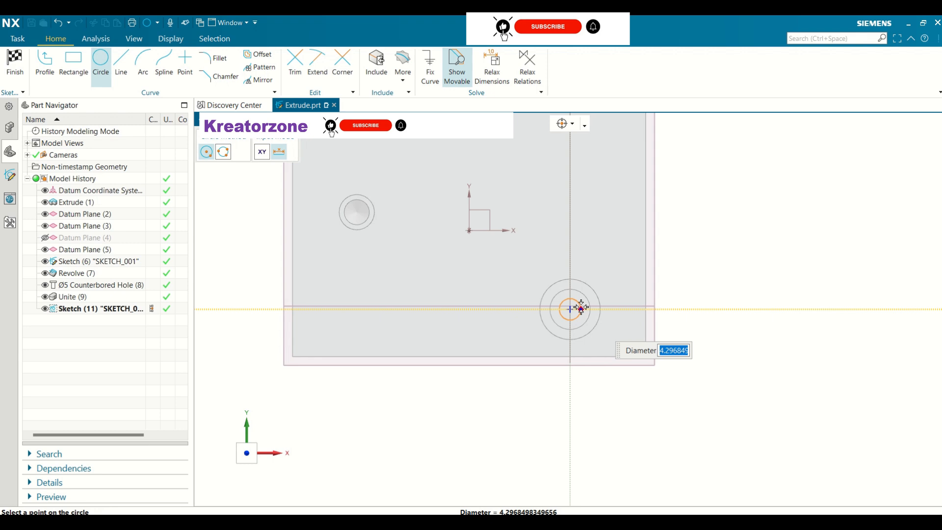
text(2)
key(Return)
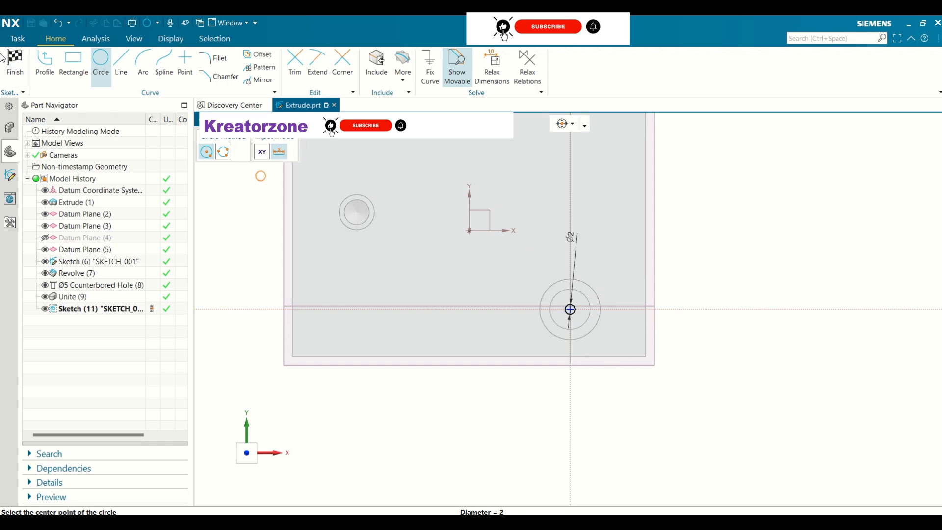
click(13, 61)
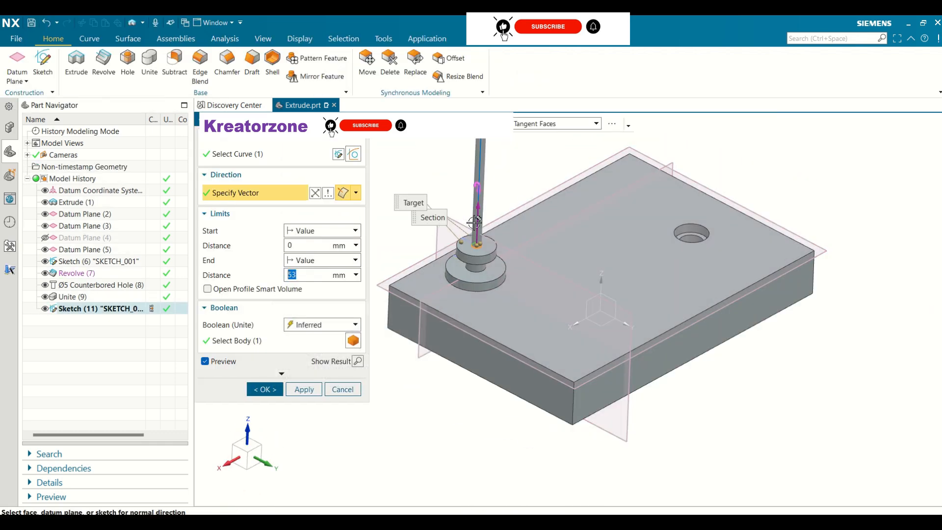
Reverse the extrude direction so it points down into the body, and set the end distance to 25 mm.
click(315, 193)
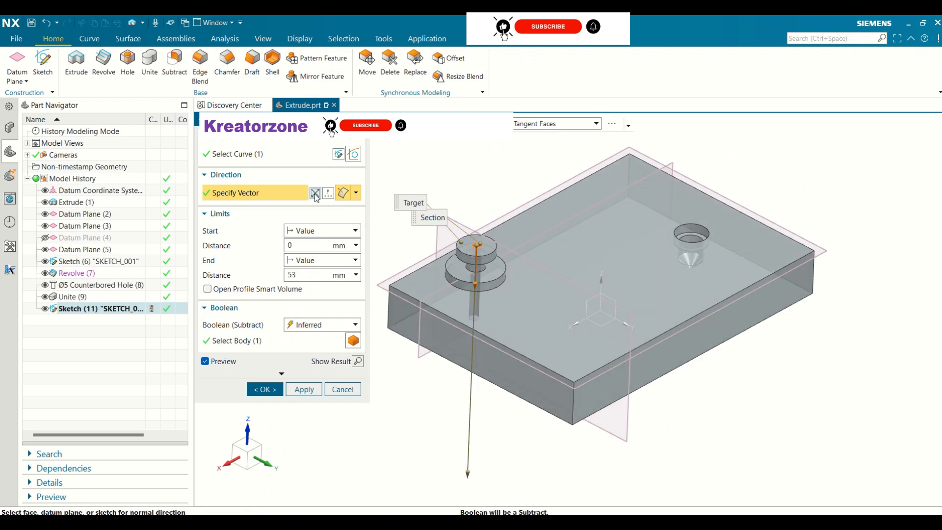
middle_drag(588, 211, 581, 229)
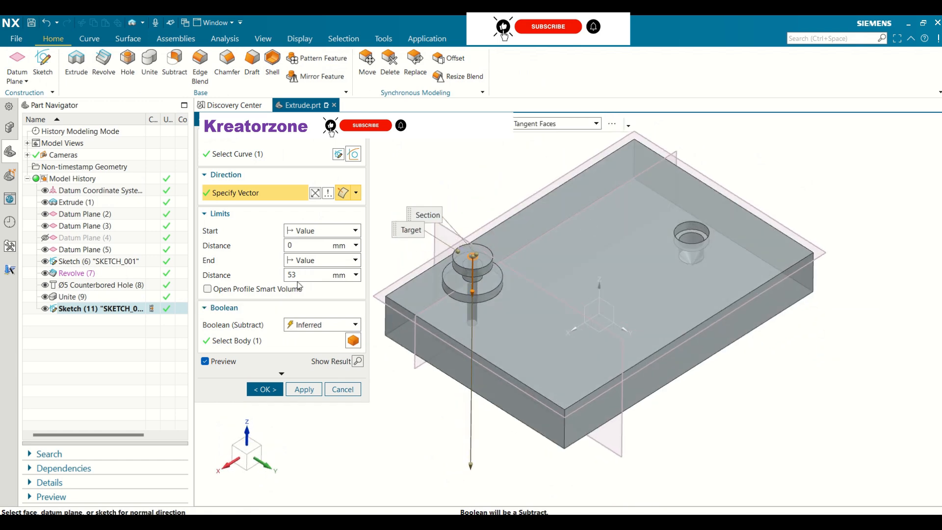
drag(298, 276, 285, 277)
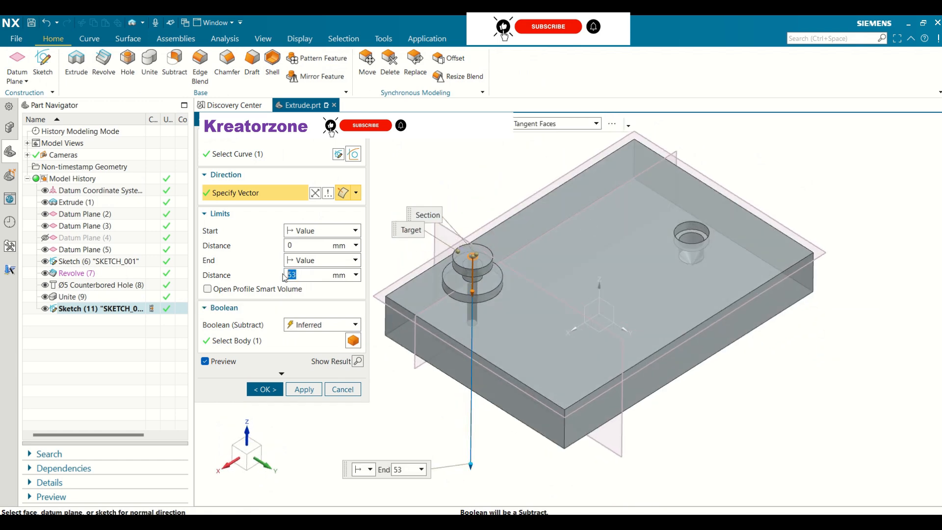
text(25)
key(Return)
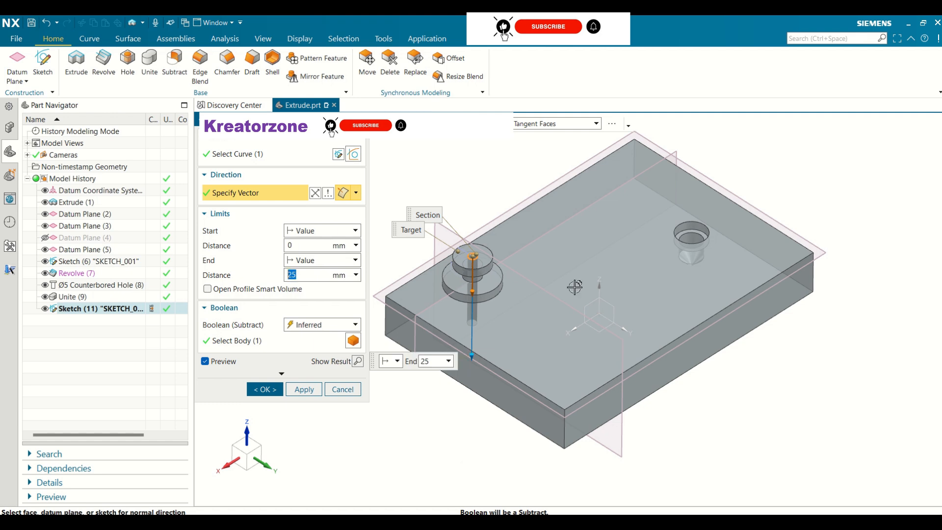
Set the extrude end distance to 10 mm and create the hole through the stepped boss.
click(305, 272)
mouse_move(569, 275)
middle_down()
mouse_move(578, 246)
mouse_move(578, 272)
middle_up()
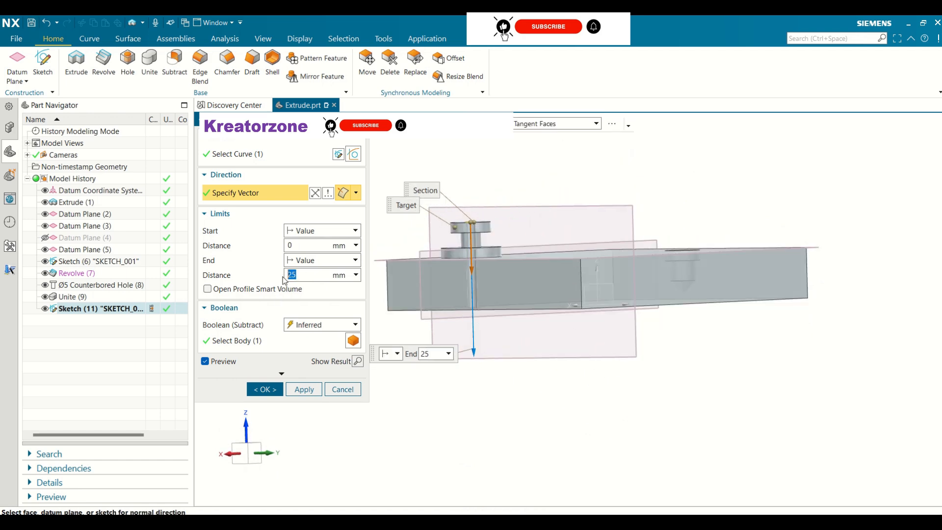
text(10)
key(Return)
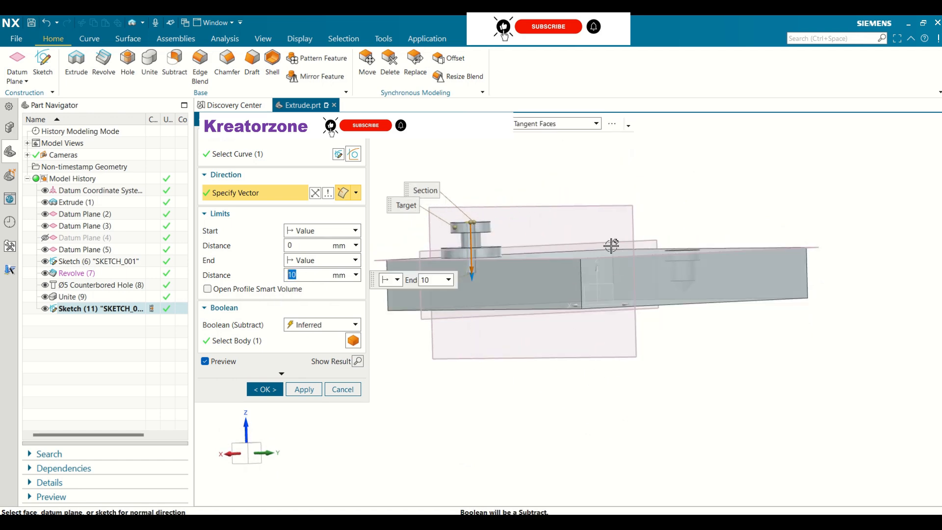
middle_drag(612, 244, 599, 285)
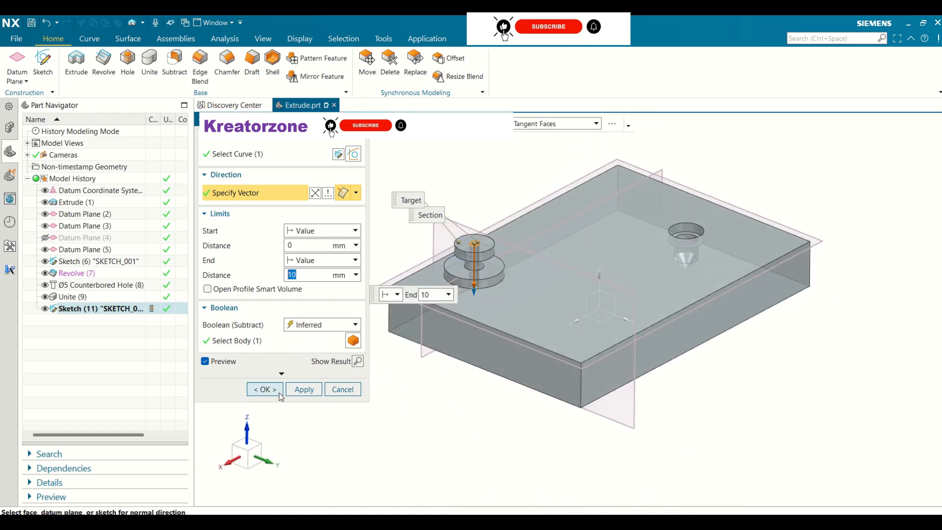
click(265, 389)
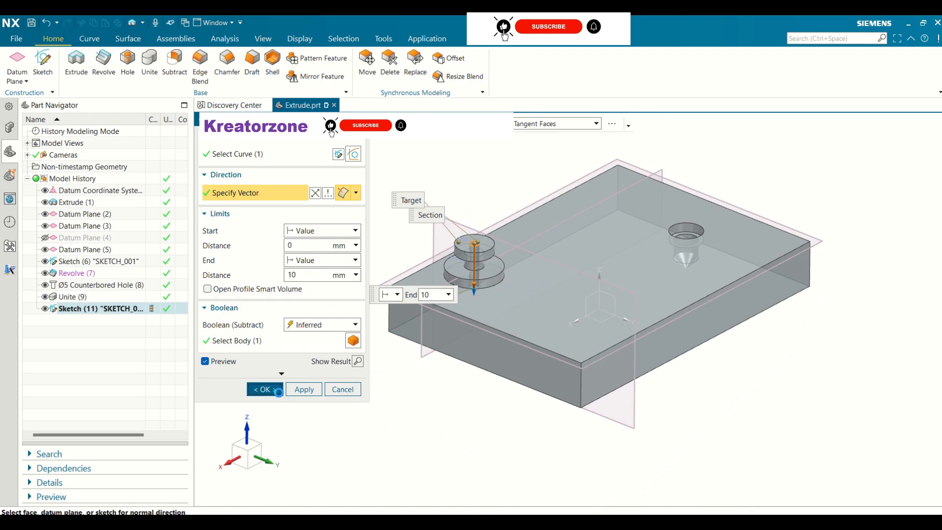
middle_drag(521, 205, 338, 210)
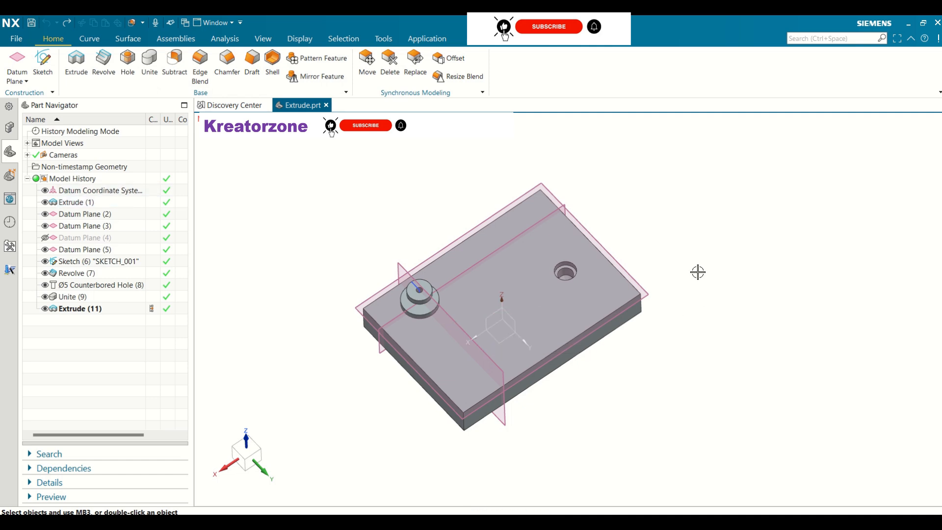
Hide Datum Plane (3) and Datum Plane (5) in the model.
middle_drag(699, 271, 637, 288)
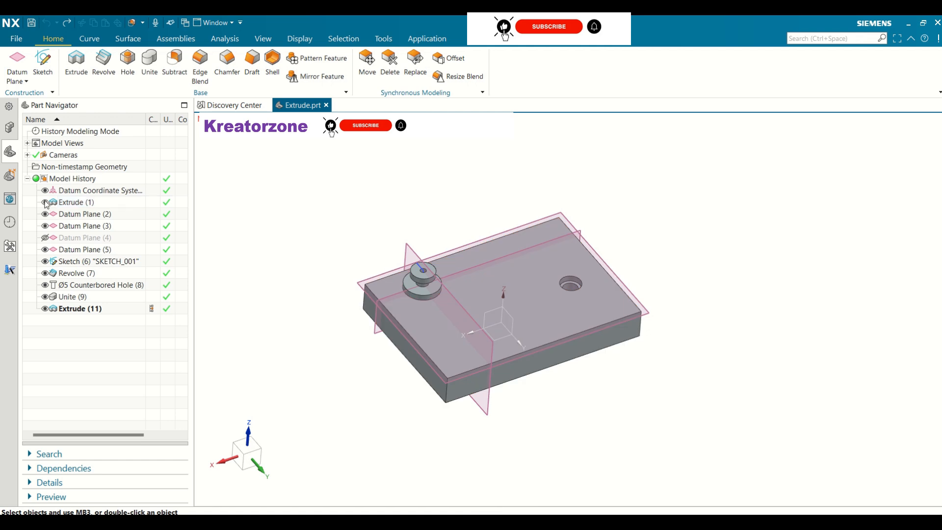
click(45, 216)
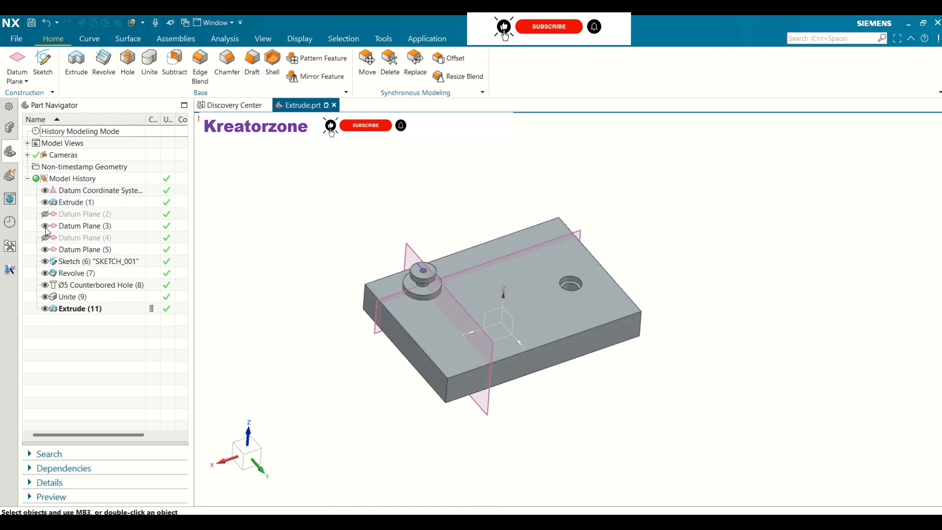
click(45, 215)
click(46, 226)
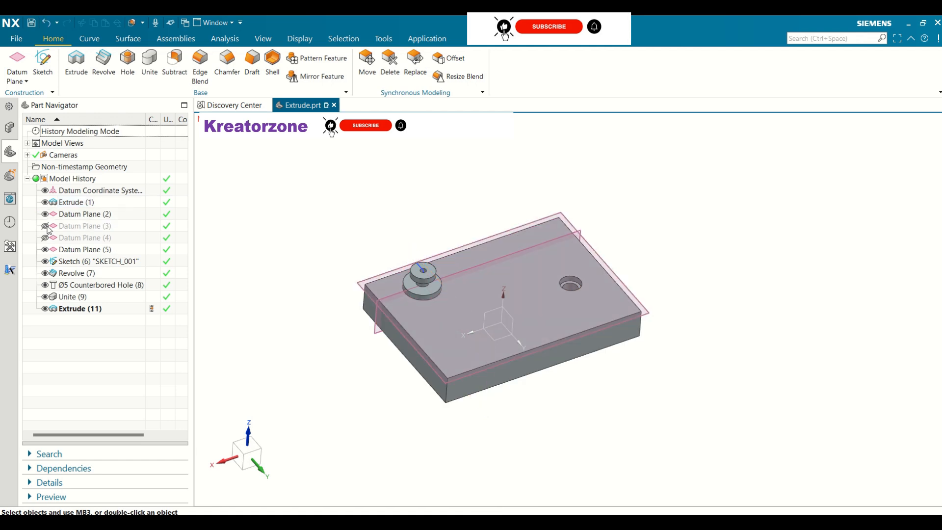
click(44, 250)
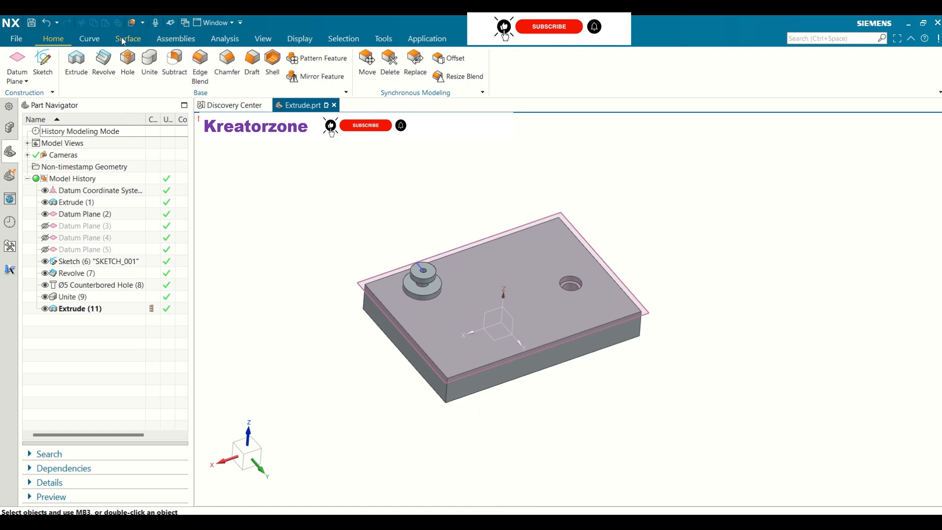
Start a new Extrude and open its section sketch on Datum Plane (2).
click(76, 60)
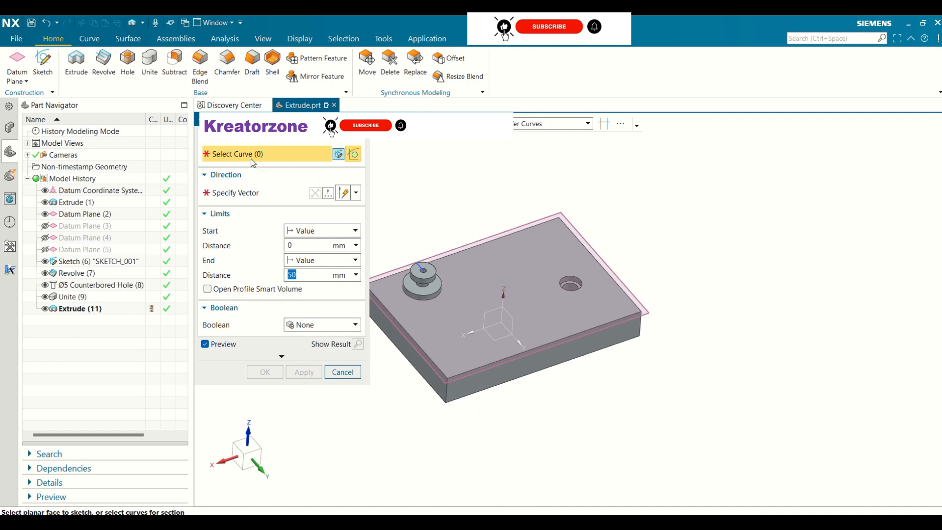
click(339, 154)
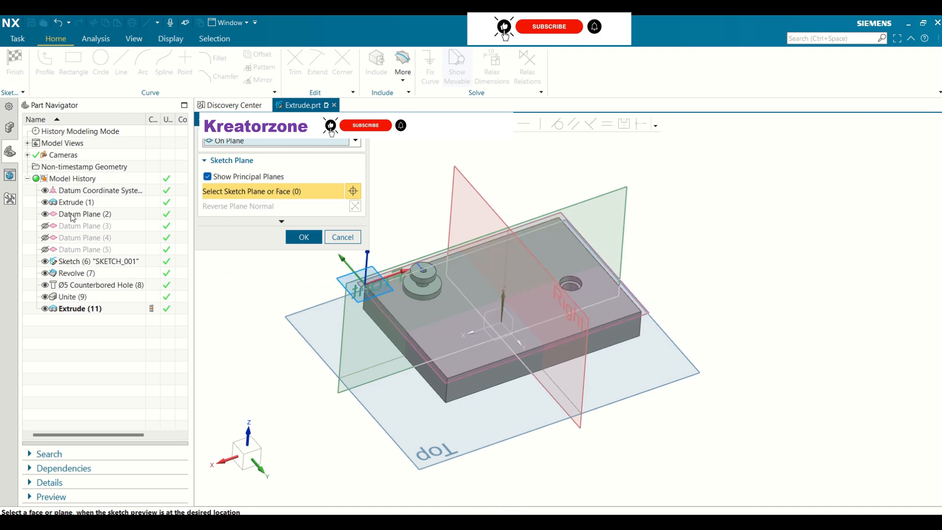
click(72, 215)
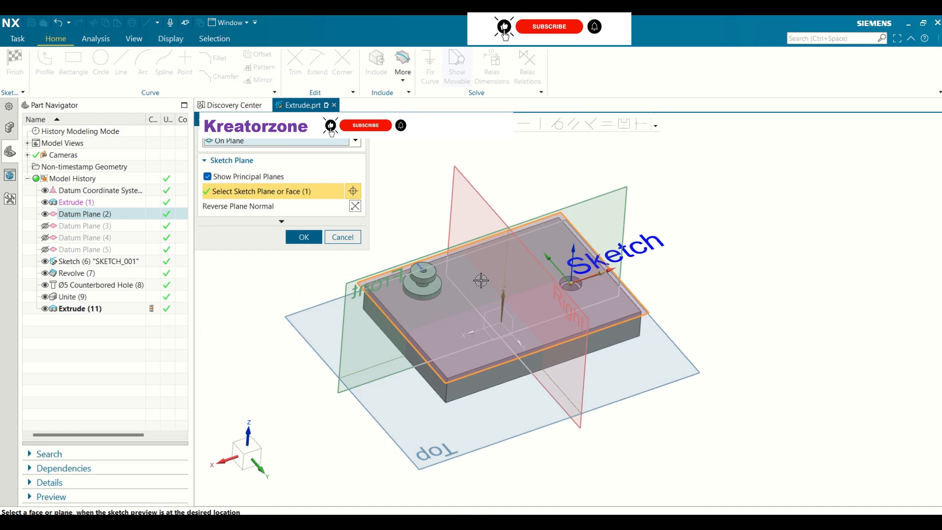
click(303, 237)
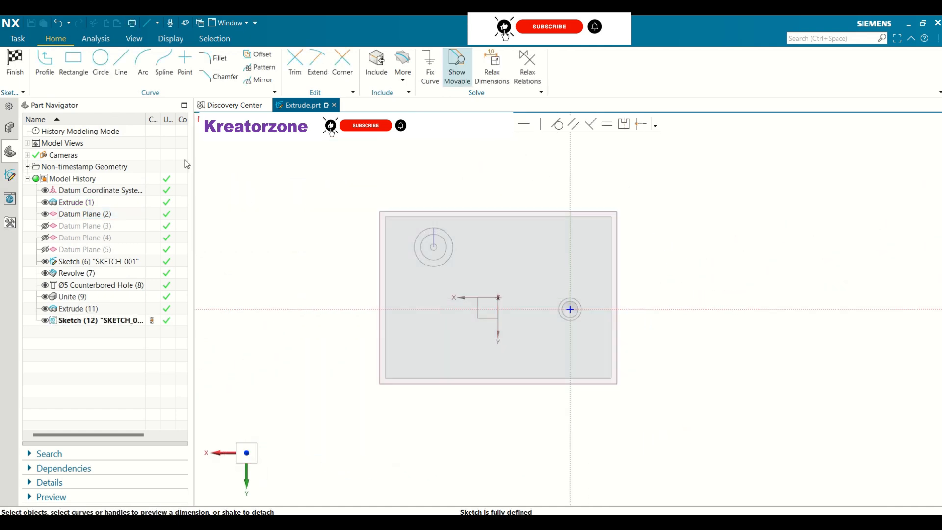
Sketch a half-moon profile between the boss and the block's opposite long edge, using an arc closed by a horizontal line, and finish the sketch.
click(142, 73)
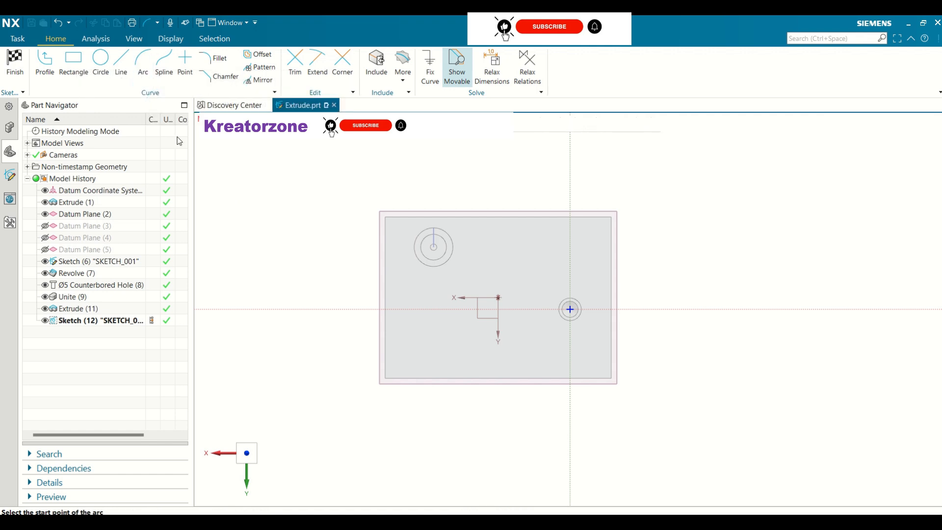
click(426, 319)
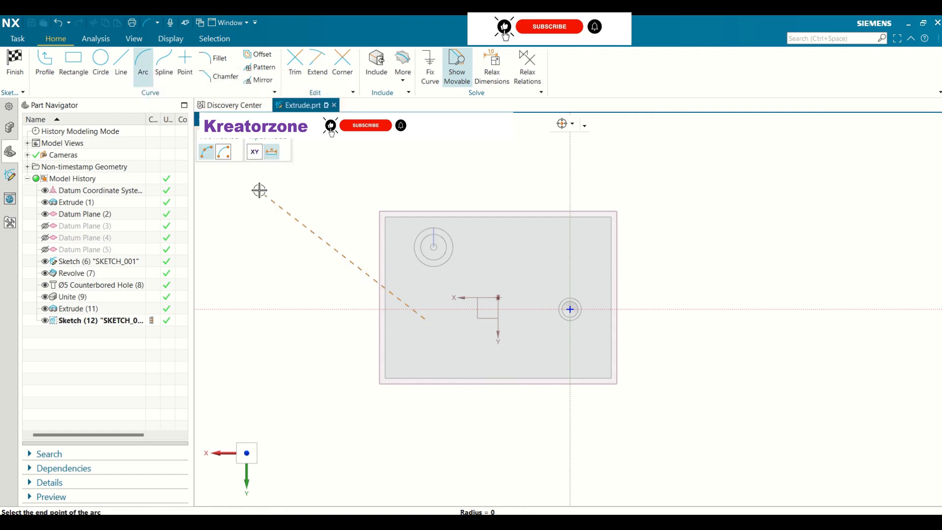
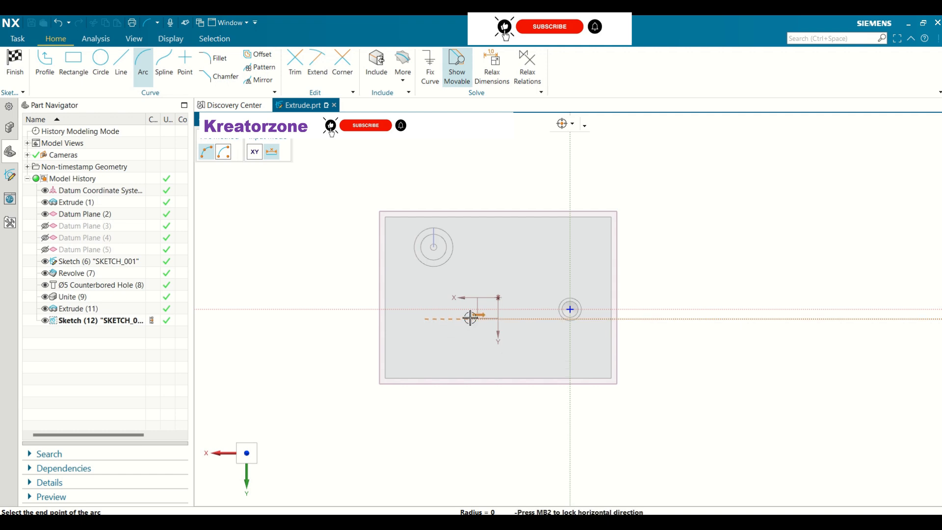
click(470, 318)
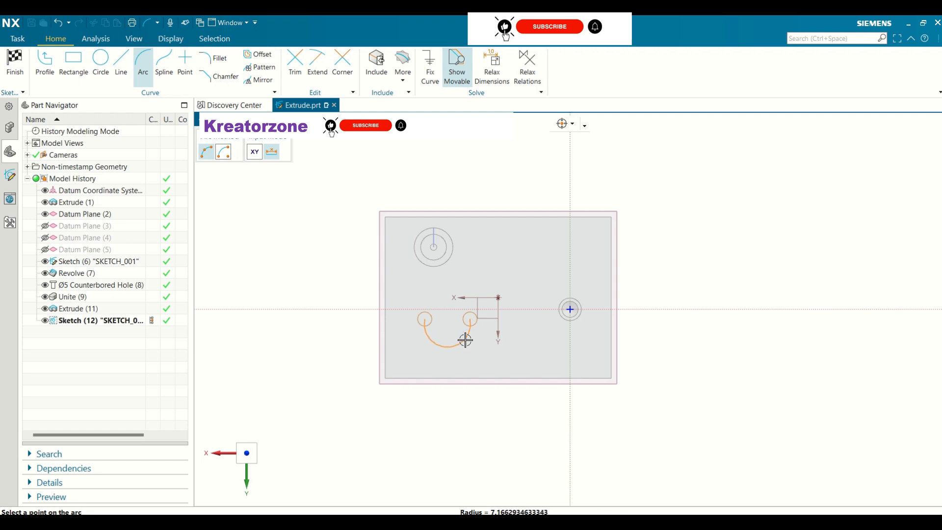
click(467, 320)
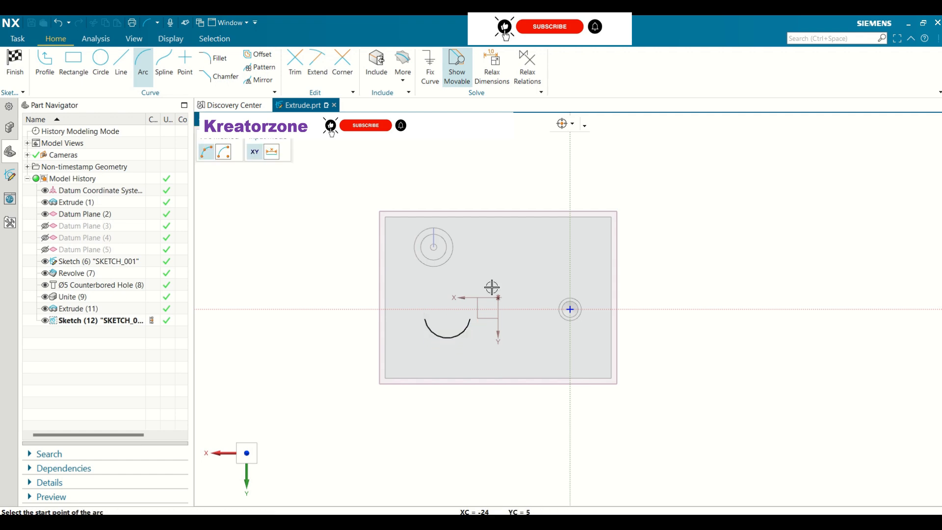
click(121, 66)
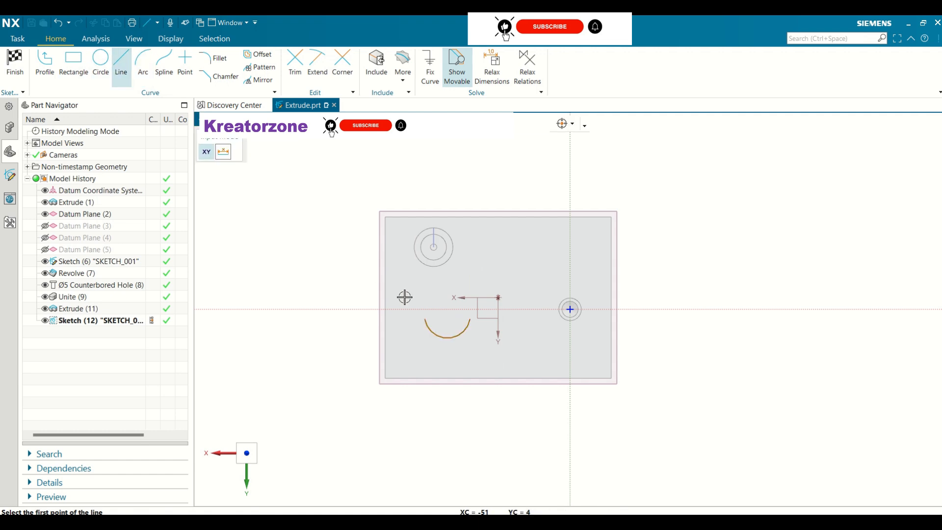
click(425, 319)
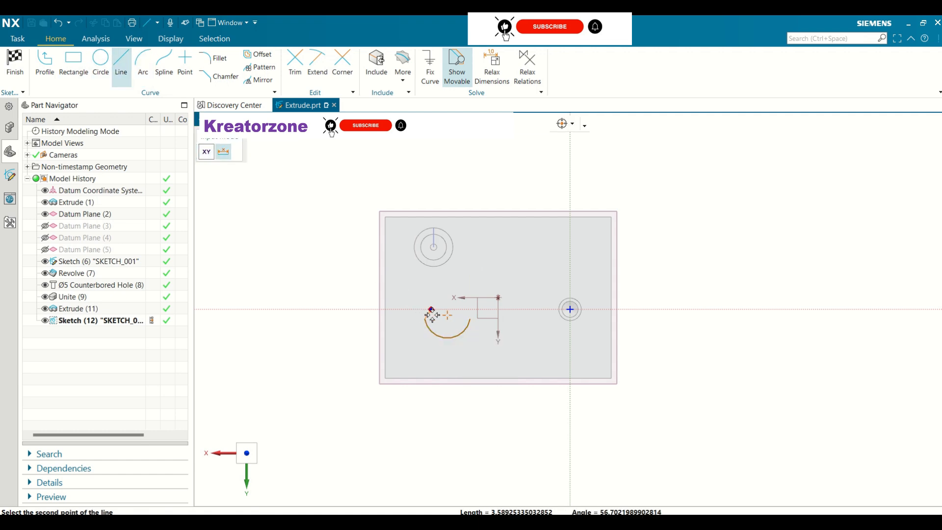
click(470, 320)
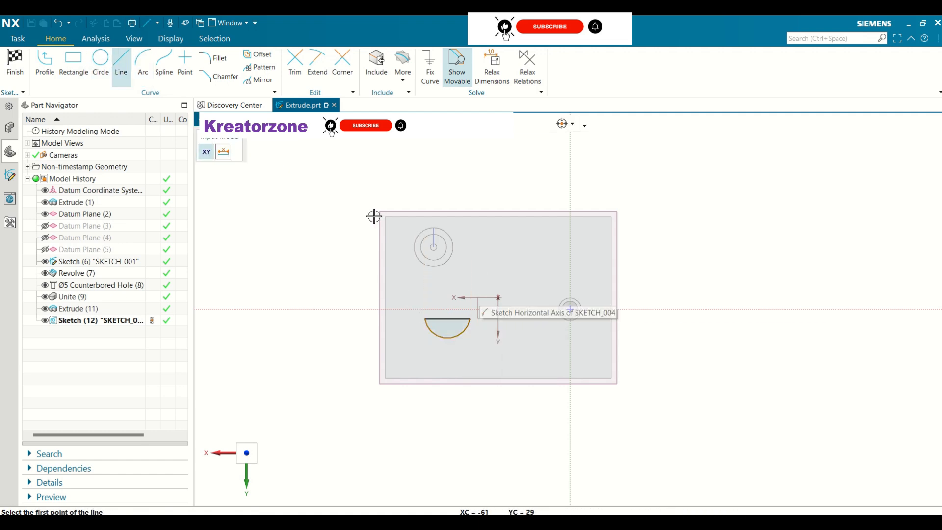
key(Escape)
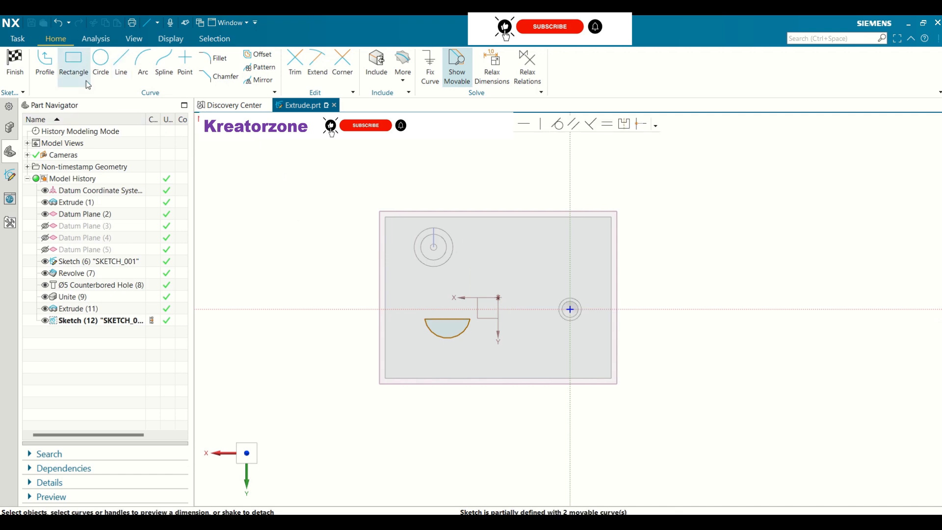
click(14, 63)
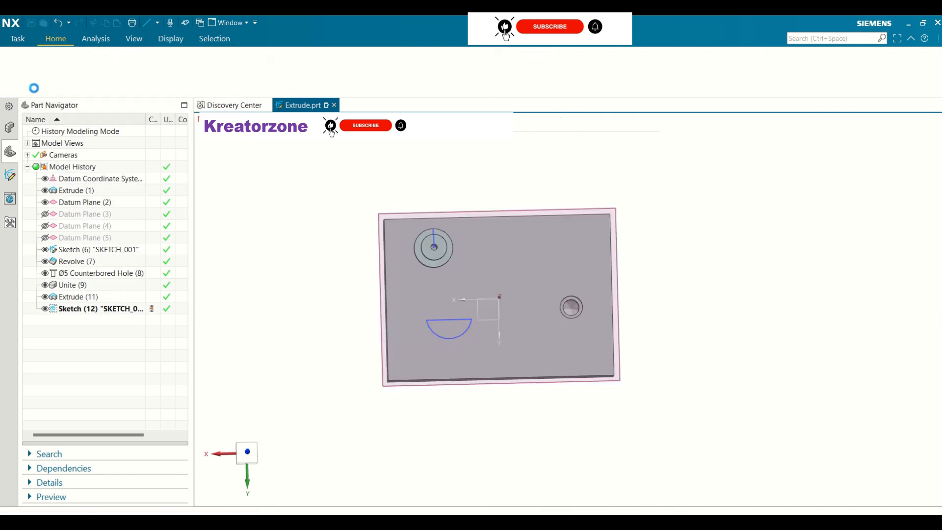
Extrude the half-moon profile as a separate body with a Symmetric Value limit of 35 mm and Boolean set to None.
key(x)
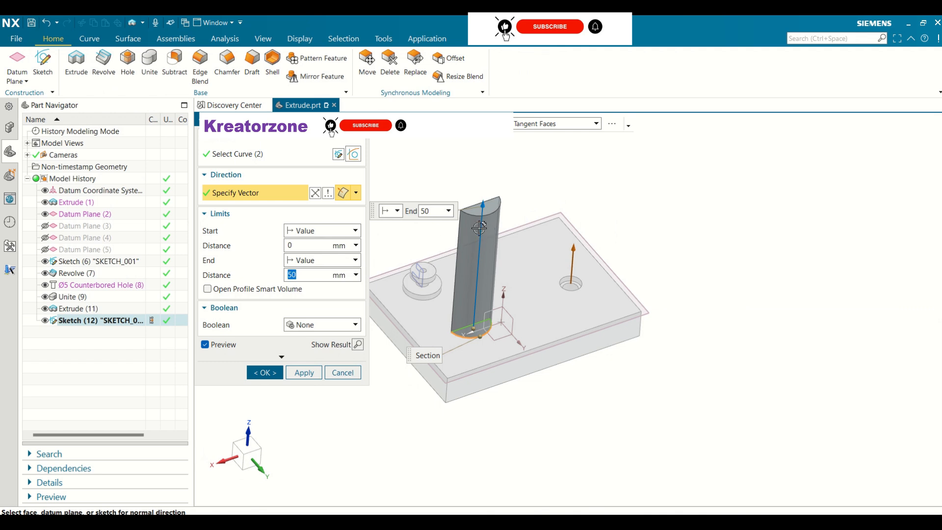
click(299, 230)
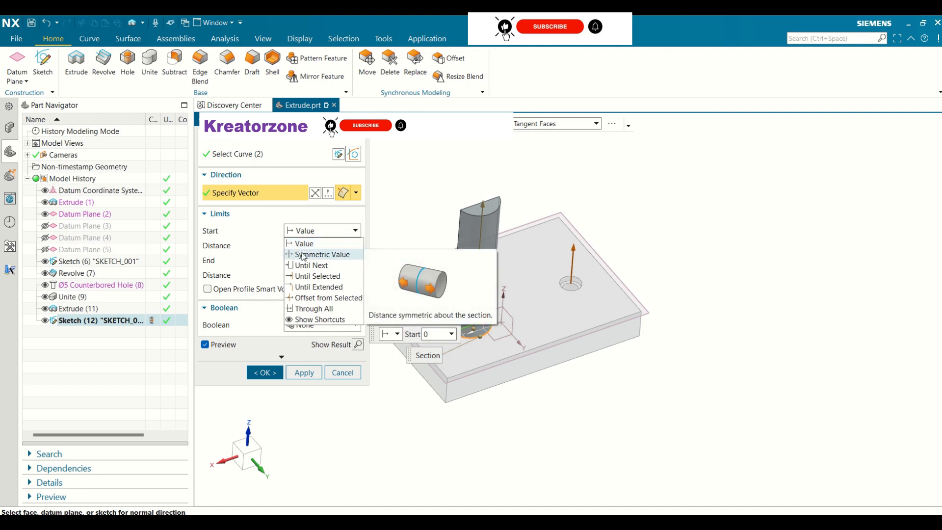
click(301, 255)
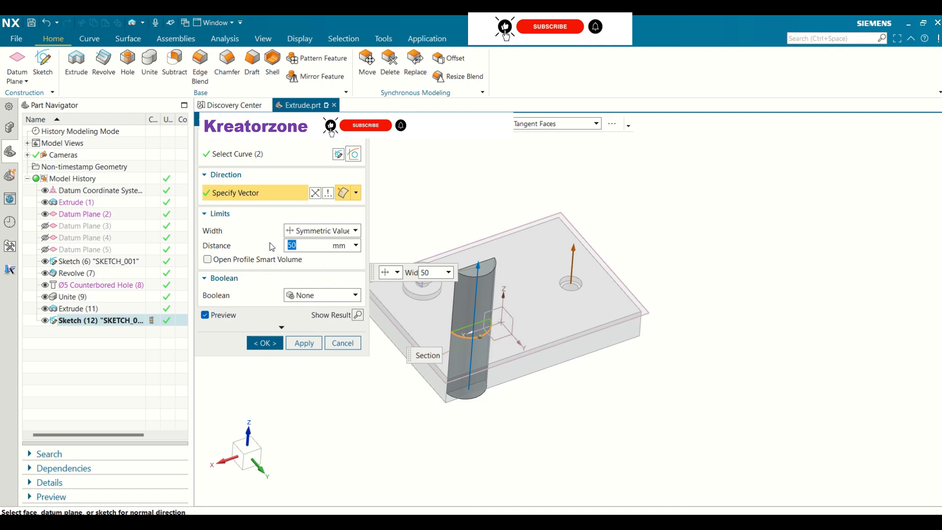
text(35)
key(Return)
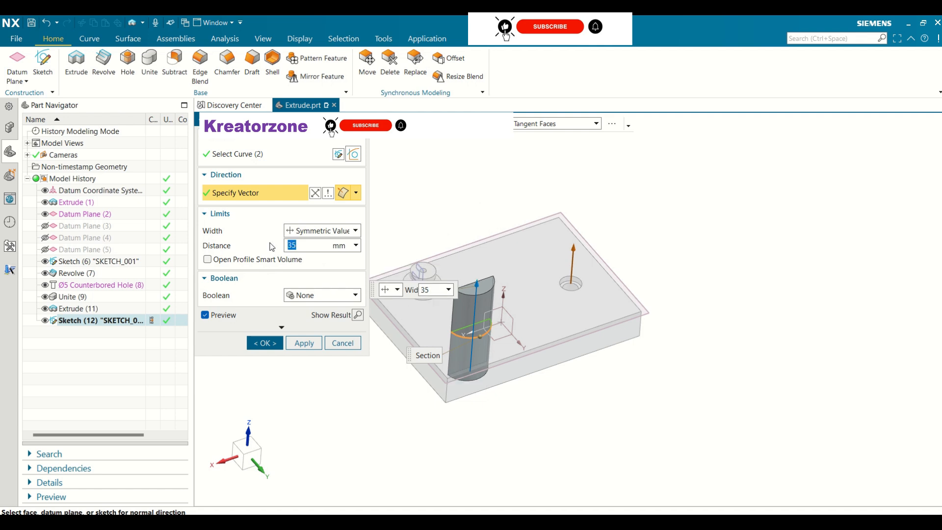
middle_drag(742, 290, 726, 246)
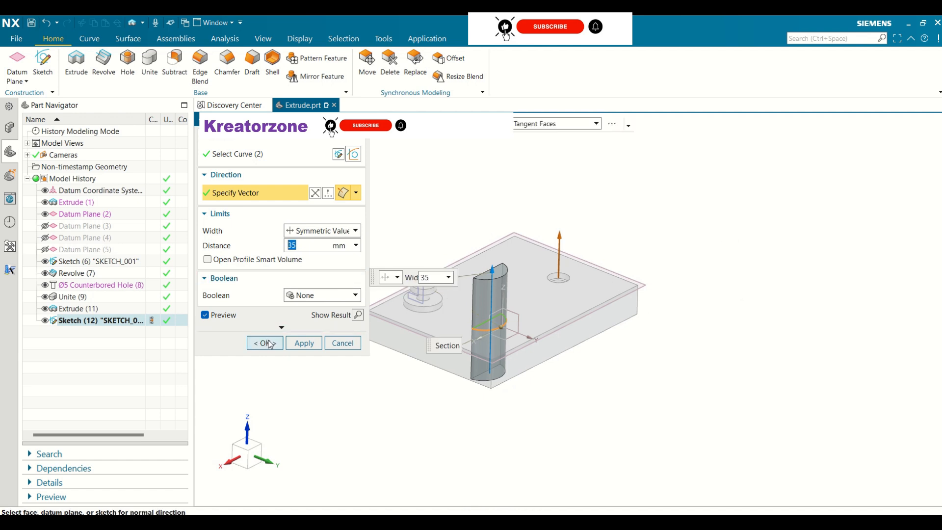
click(265, 343)
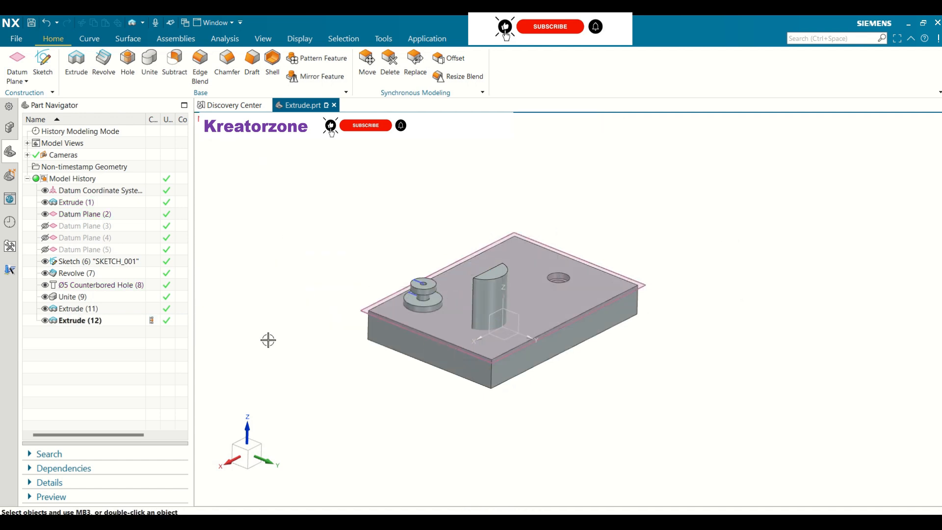
Hide Datum Plane (2) and subtract the half-moon body from the block, cutting a half-moon opening through it.
middle_drag(359, 221, 396, 207)
click(43, 214)
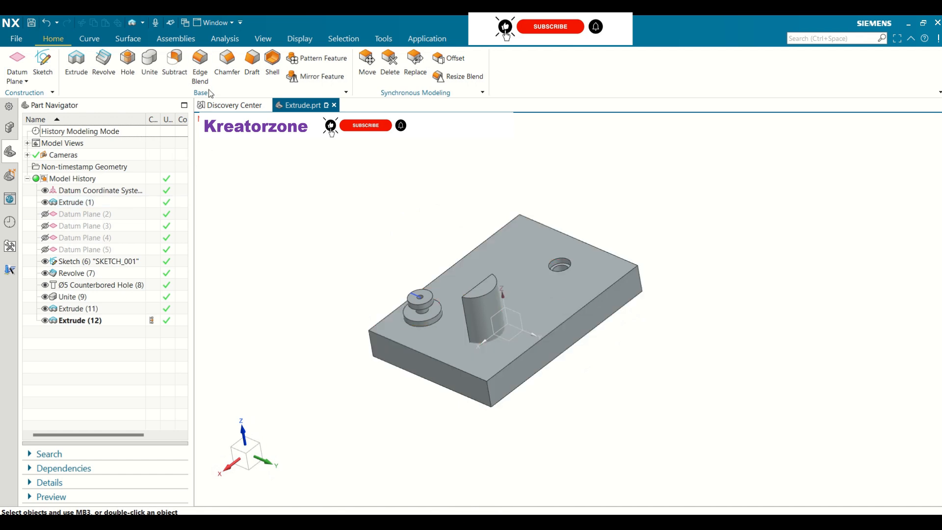
click(174, 60)
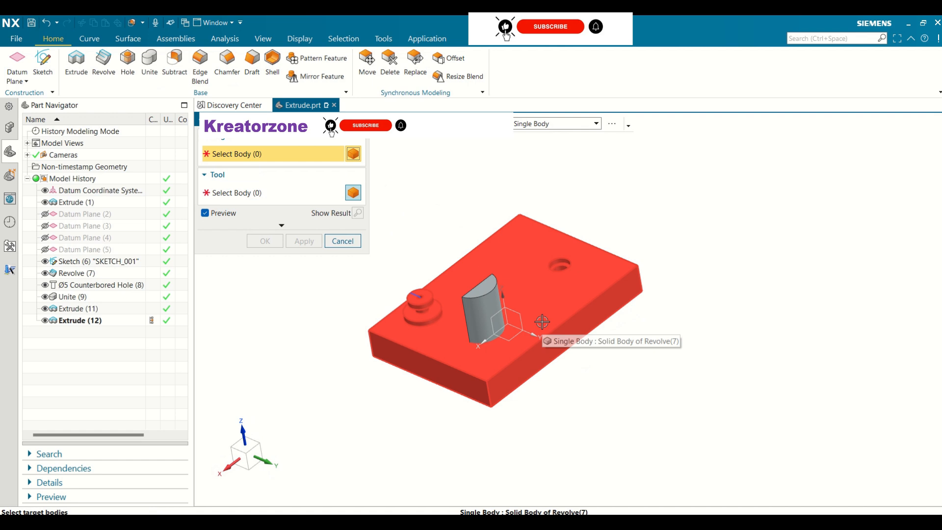
click(542, 322)
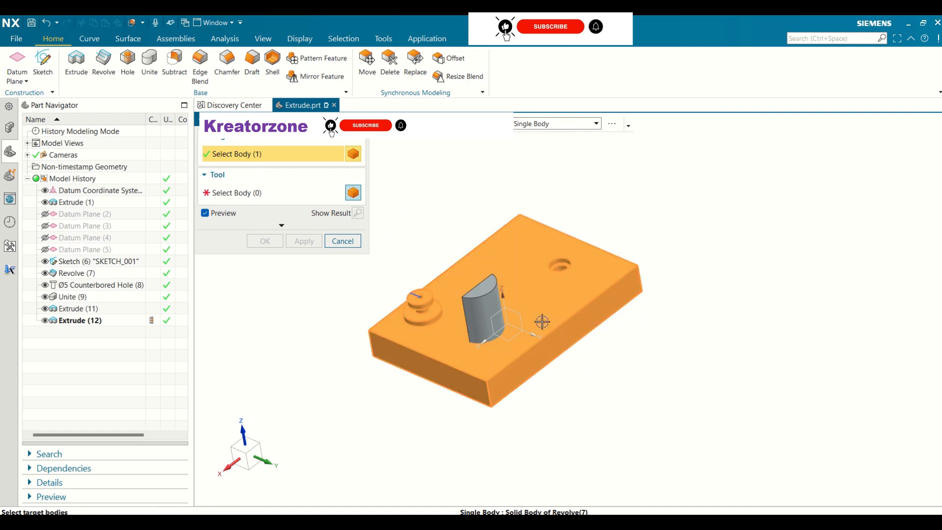
click(230, 198)
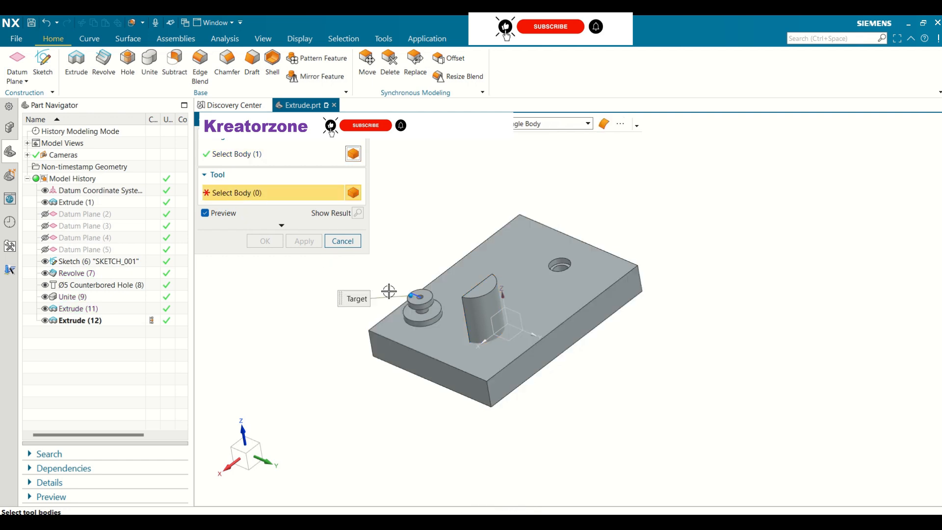
click(483, 310)
middle_drag(583, 325, 477, 355)
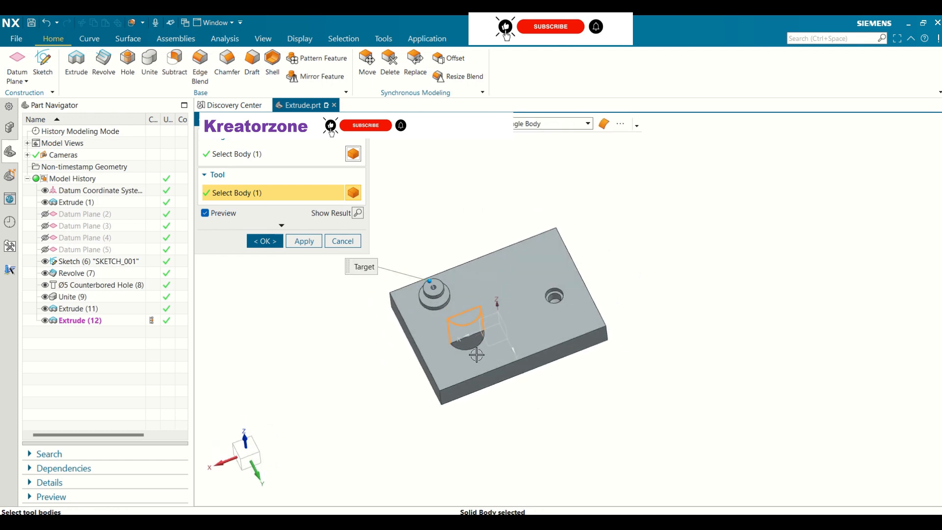
scroll(477, 354, up, 5)
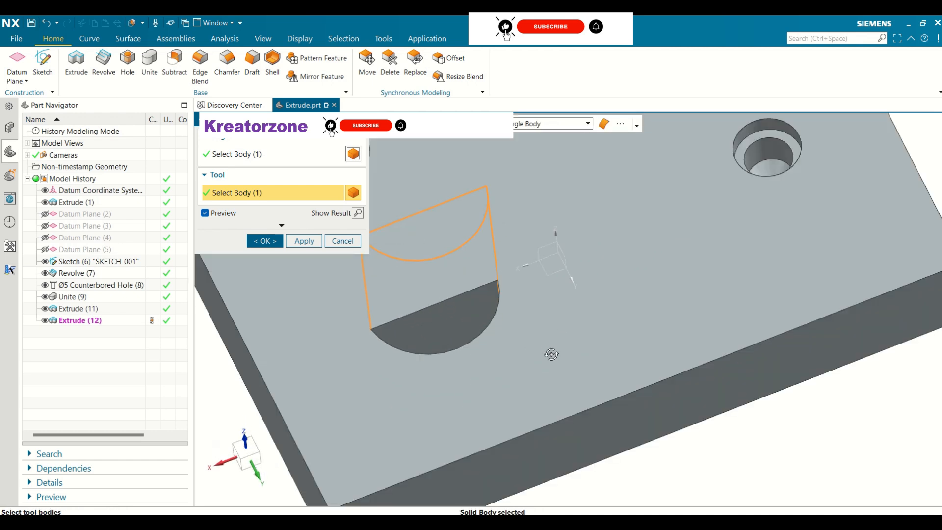
middle_drag(552, 354, 505, 269)
scroll(656, 320, up, 2)
scroll(657, 321, down, 2)
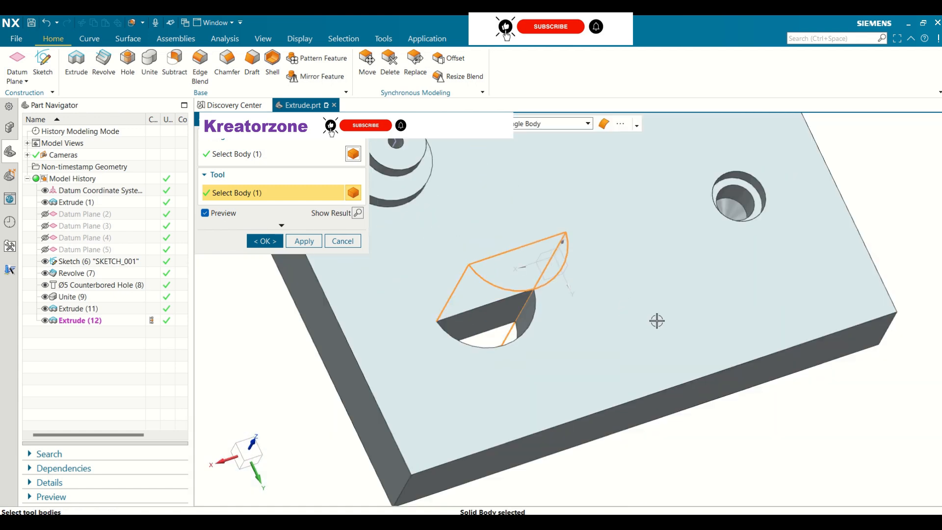
scroll(657, 321, down, 3)
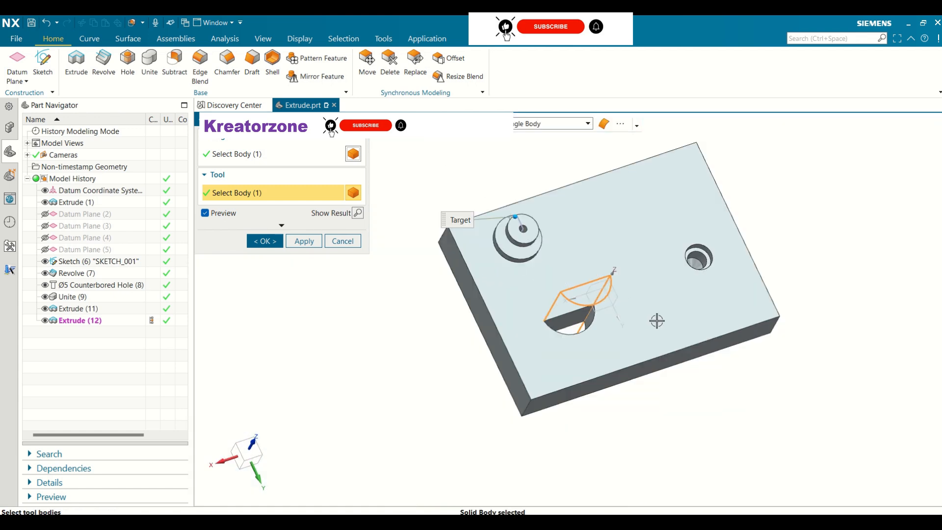
click(265, 241)
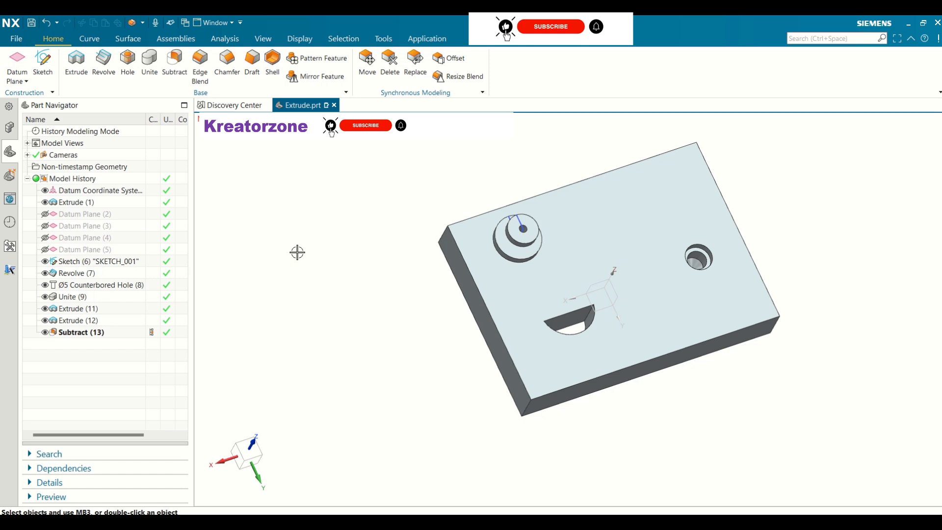
Round the block's vertical corner edge nearest the half-moon opening with a circular 10 mm radius Edge Blend.
click(200, 65)
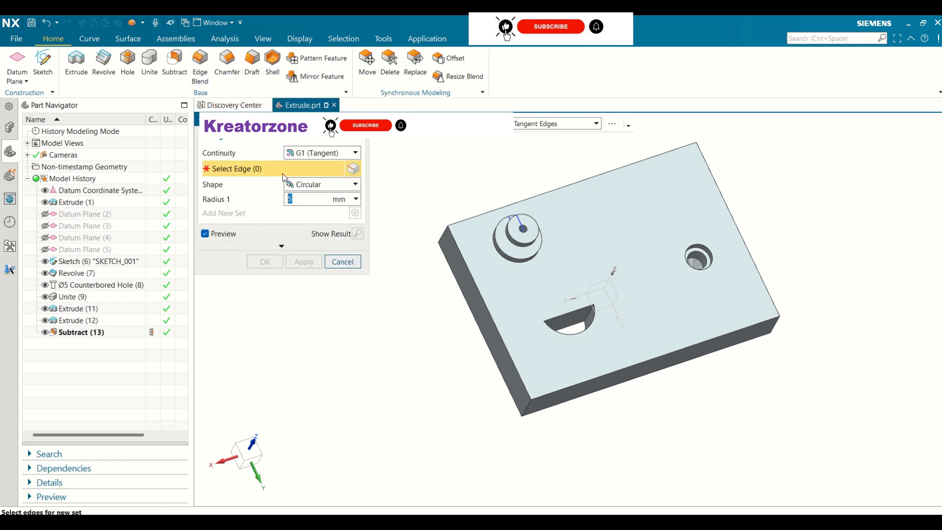
click(527, 408)
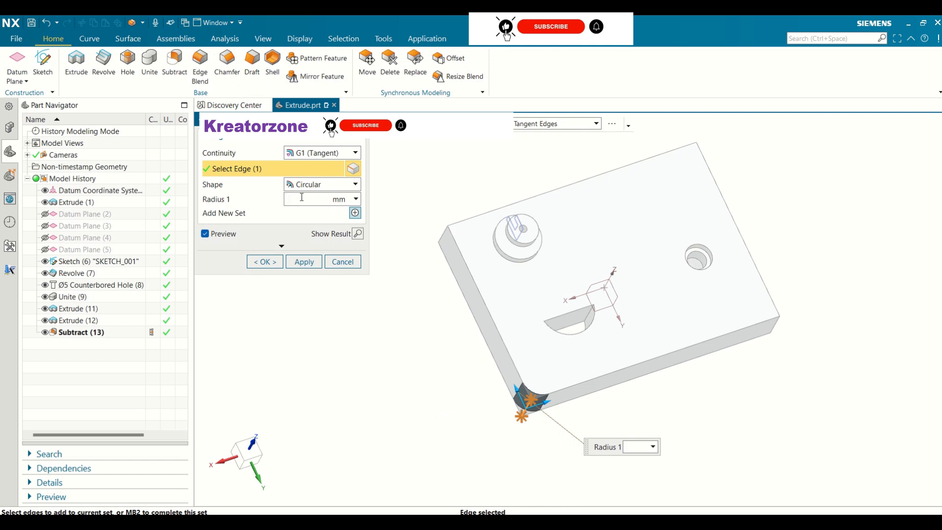
key(Return)
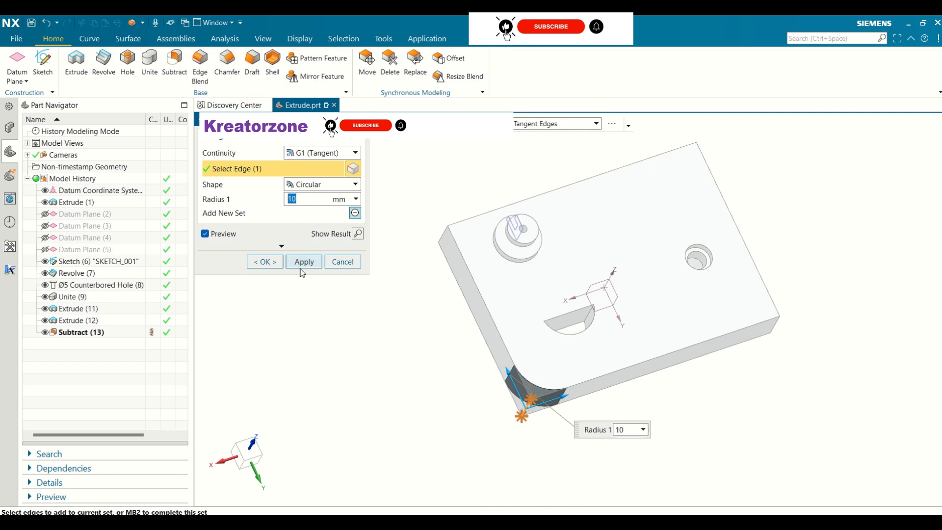
click(264, 262)
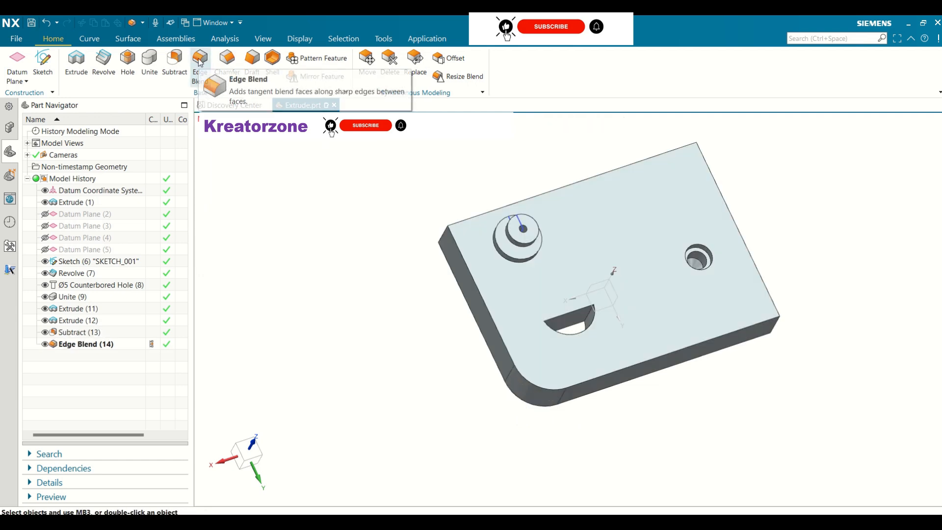
Start an Edge Blend on the vertical corner edge beside the stepped boss, try G2 (Curvature) continuity and return to G1 (Tangent).
click(200, 66)
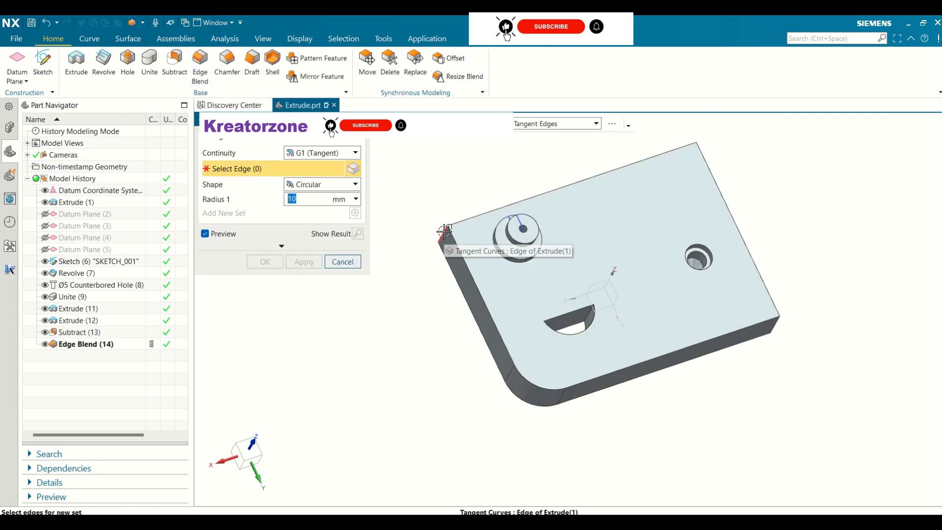
click(444, 231)
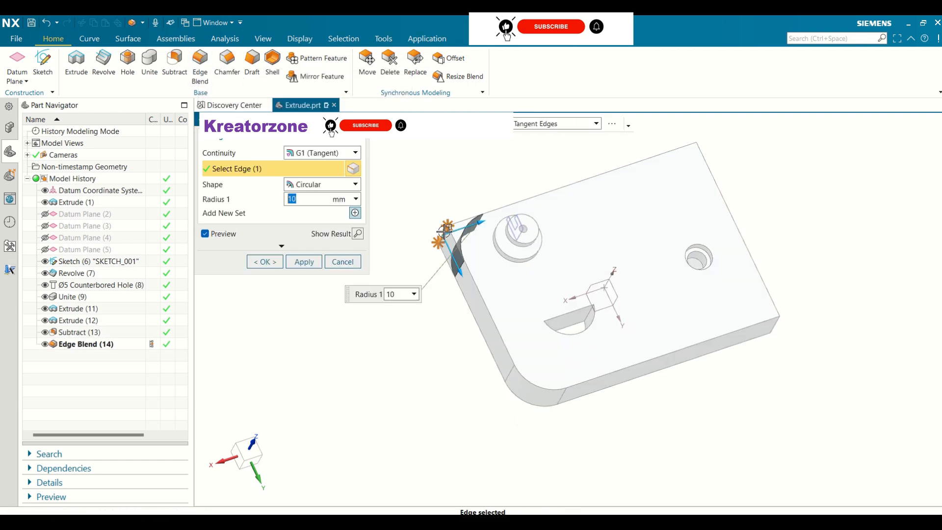
click(318, 155)
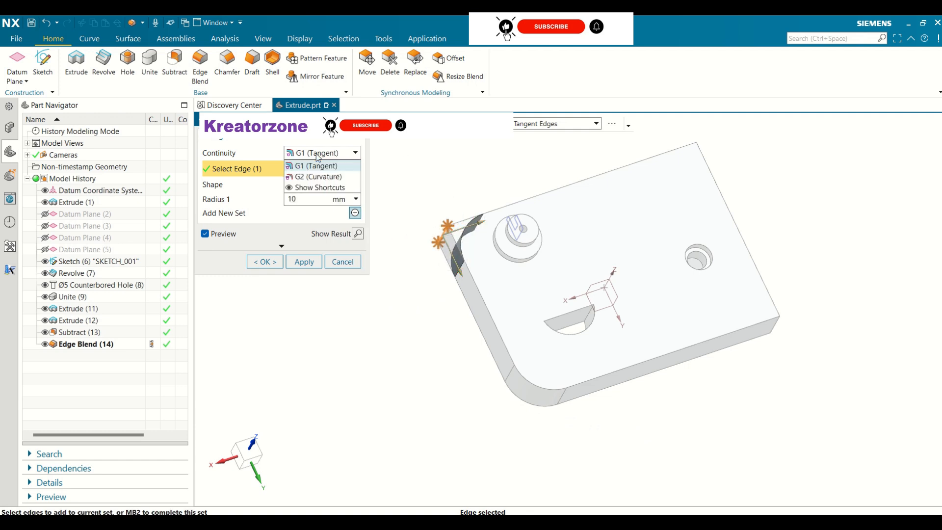
click(324, 178)
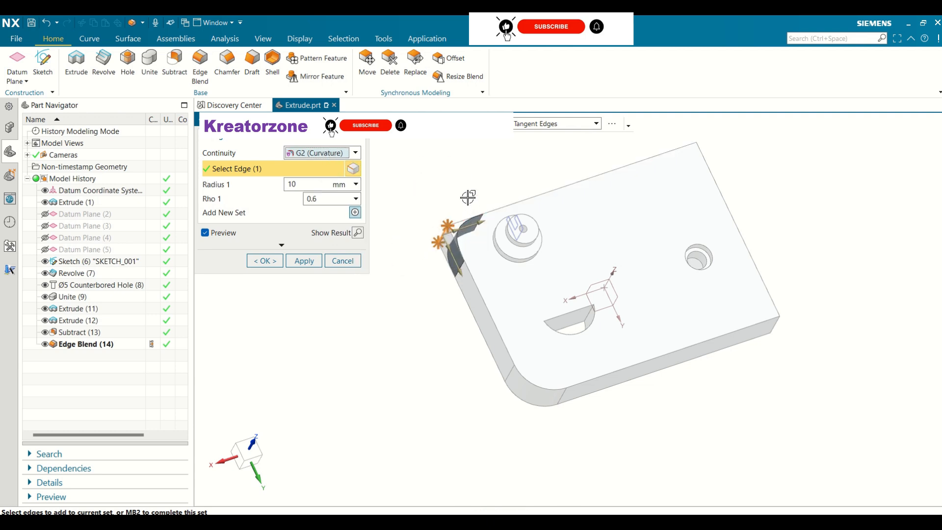
middle_drag(467, 196, 444, 202)
click(355, 154)
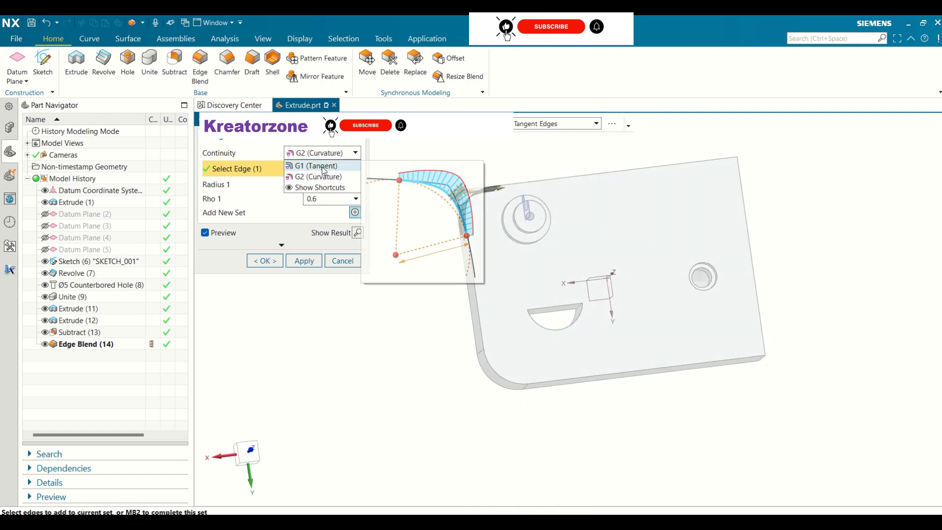
click(321, 166)
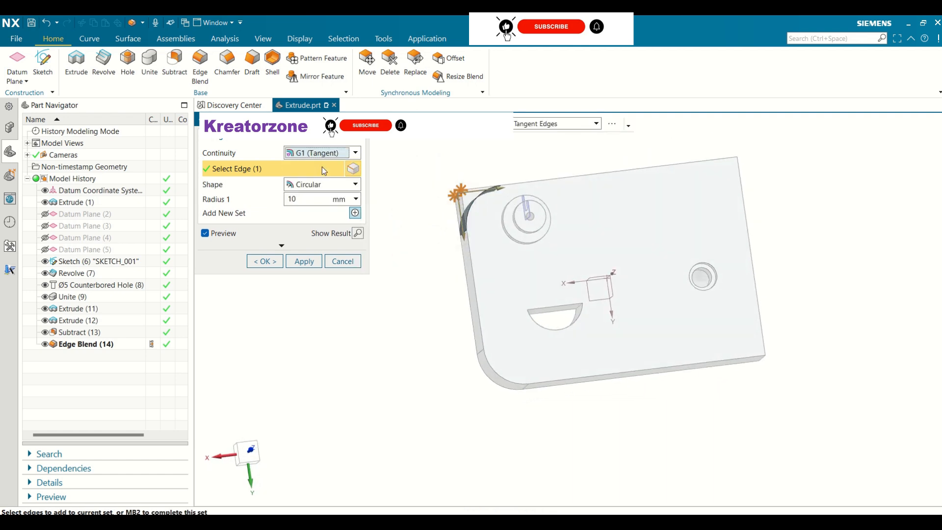
click(353, 157)
click(292, 200)
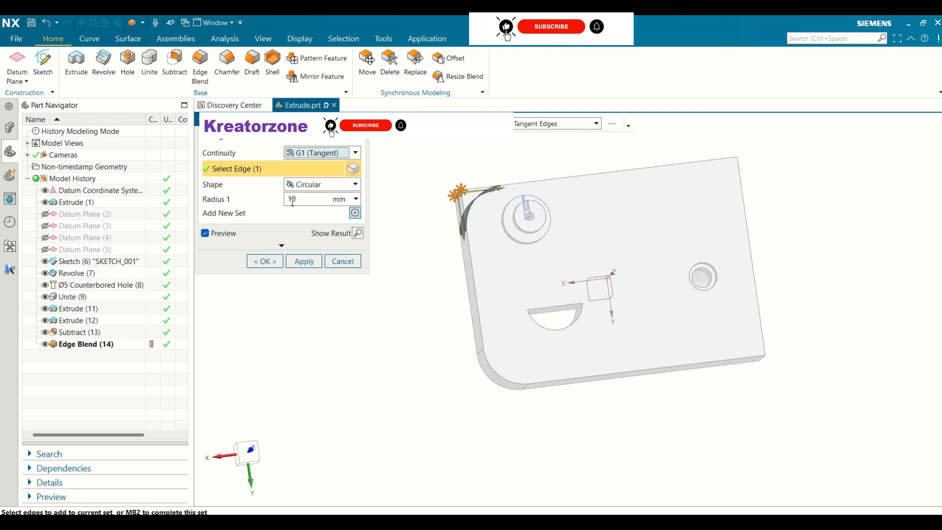
Change the blend shape to Conic and set Boundary Radius 1 to 15 mm.
click(310, 184)
click(316, 206)
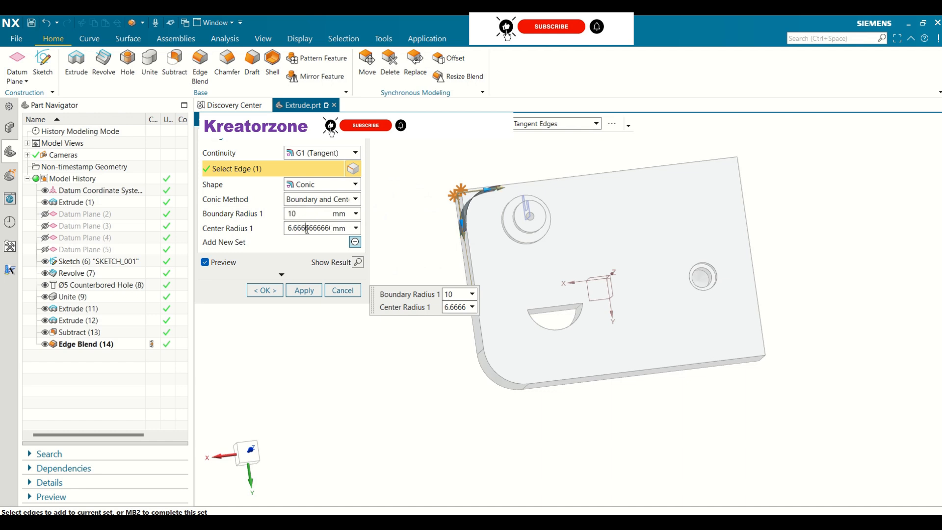
double_click(468, 307)
click(461, 308)
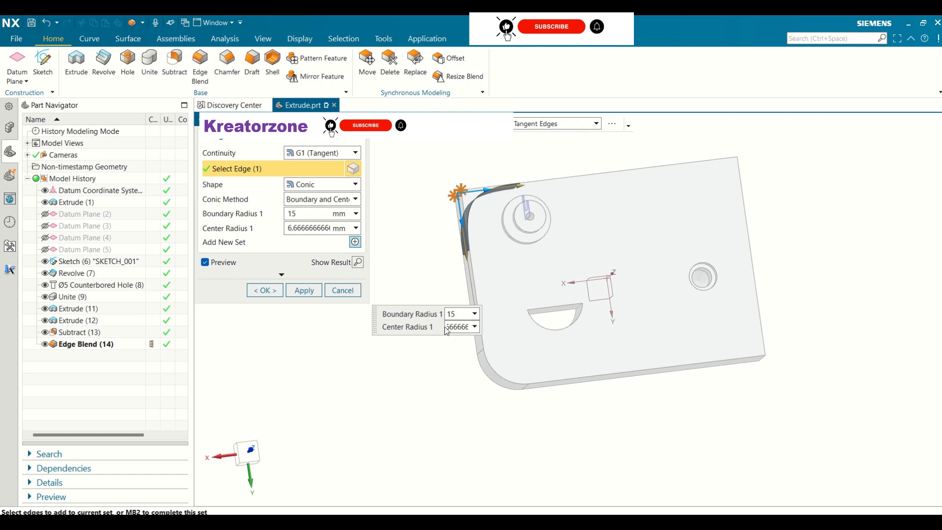
Set Center Radius 1 to 5 mm and create the conic blend on the corner beside the boss.
click(474, 328)
click(474, 328)
click(474, 328)
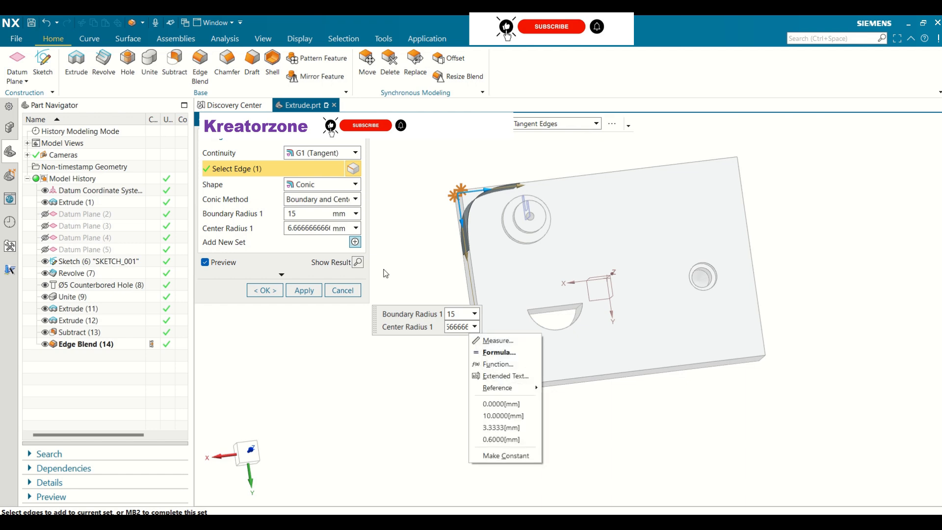
click(309, 228)
double_click(291, 228)
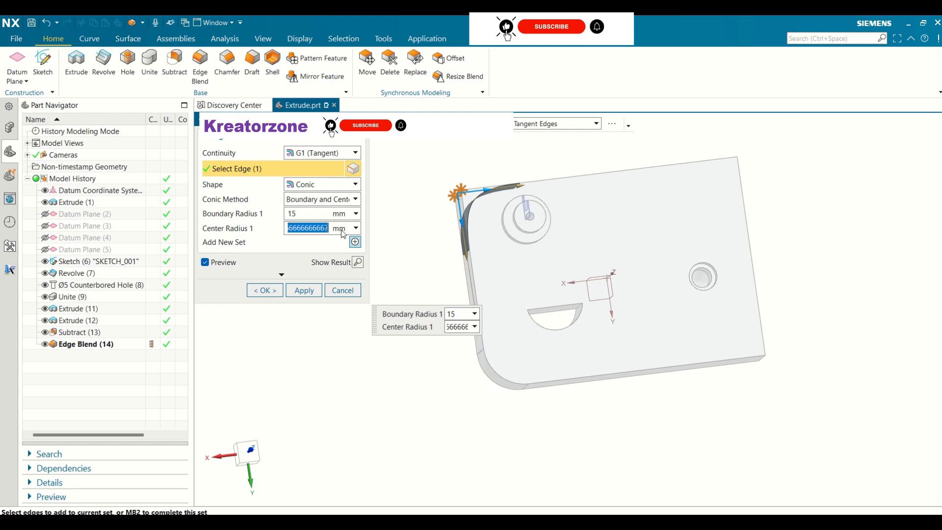
text(5)
key(Return)
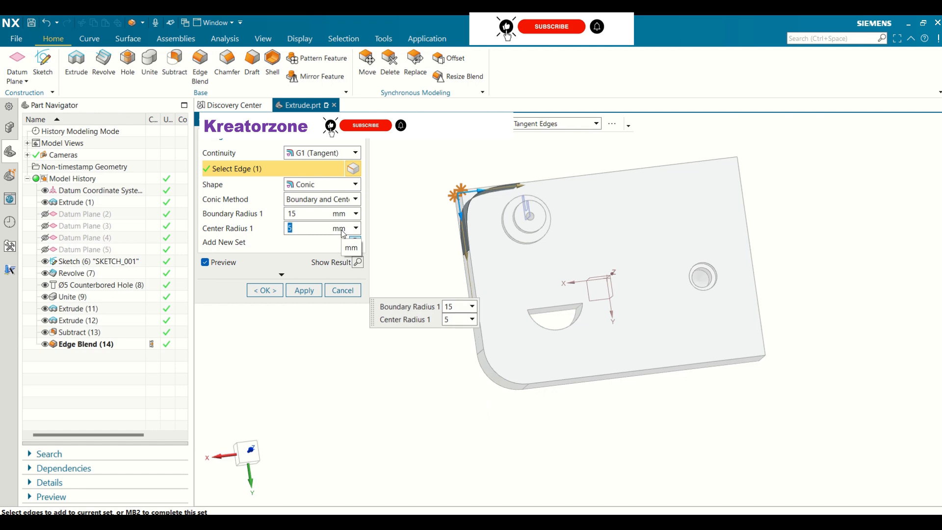
click(269, 290)
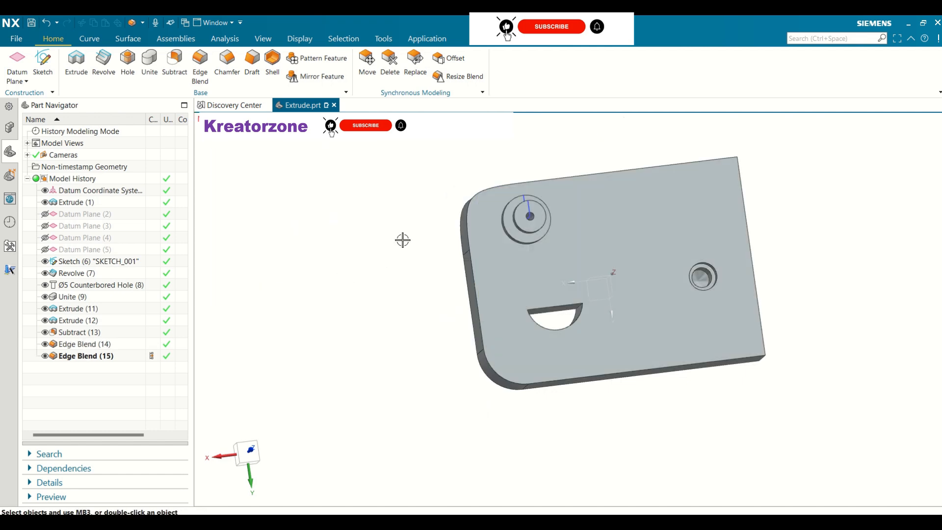
Chamfer the block's vertical corner edge nearest the lone counterbored hole with a symmetric 10 mm distance.
middle_drag(402, 237, 402, 210)
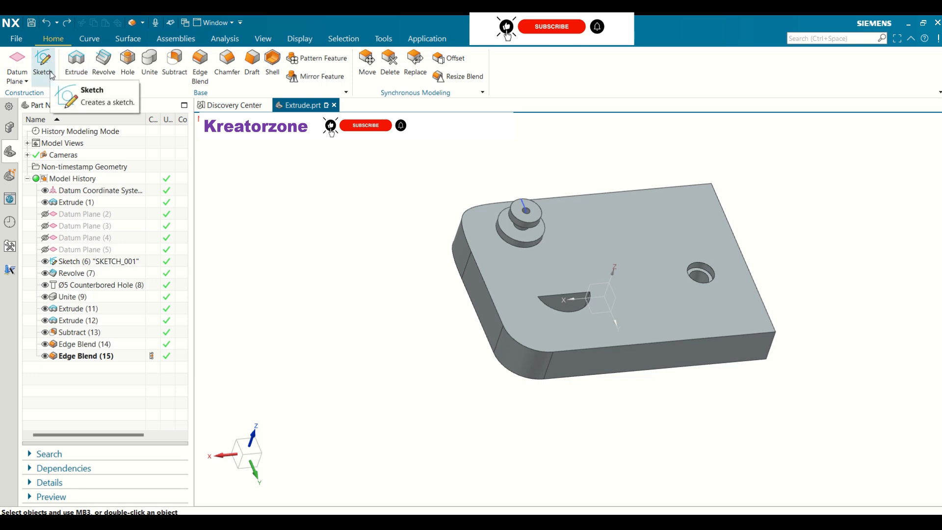
click(223, 74)
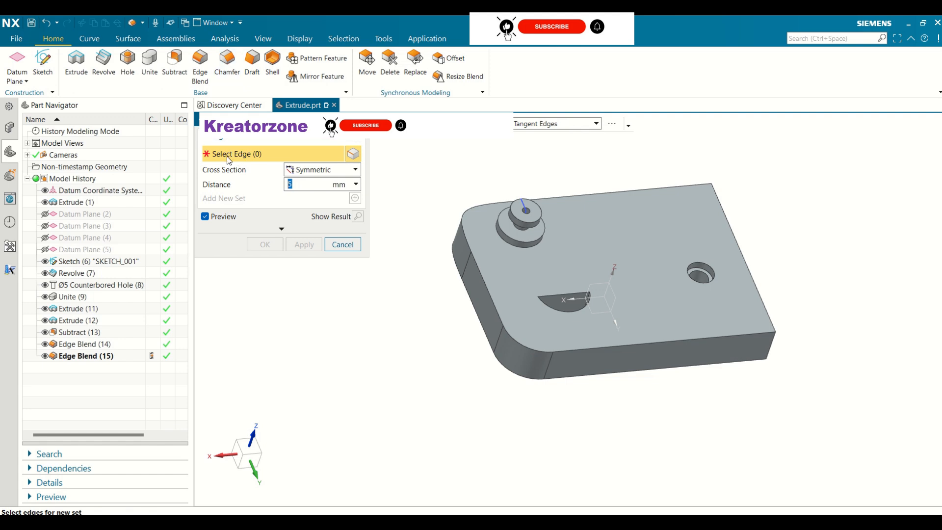
click(770, 345)
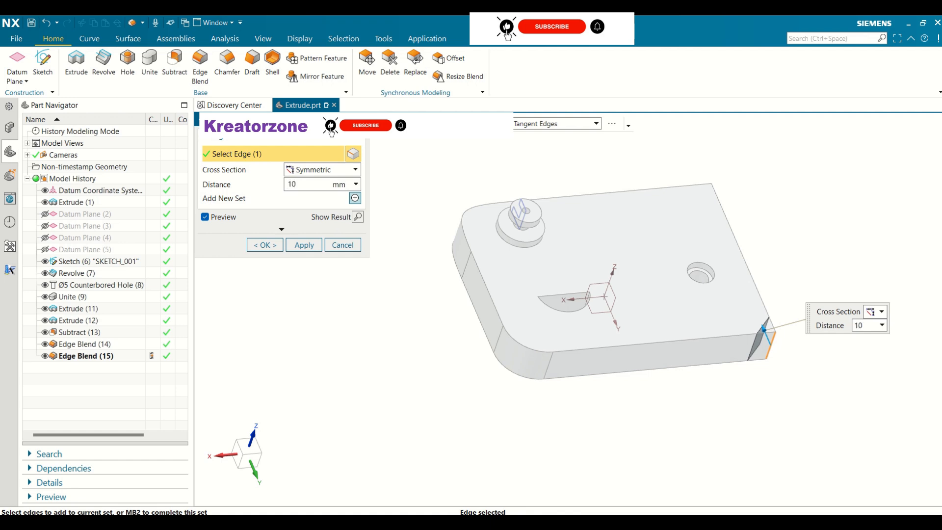
key(Return)
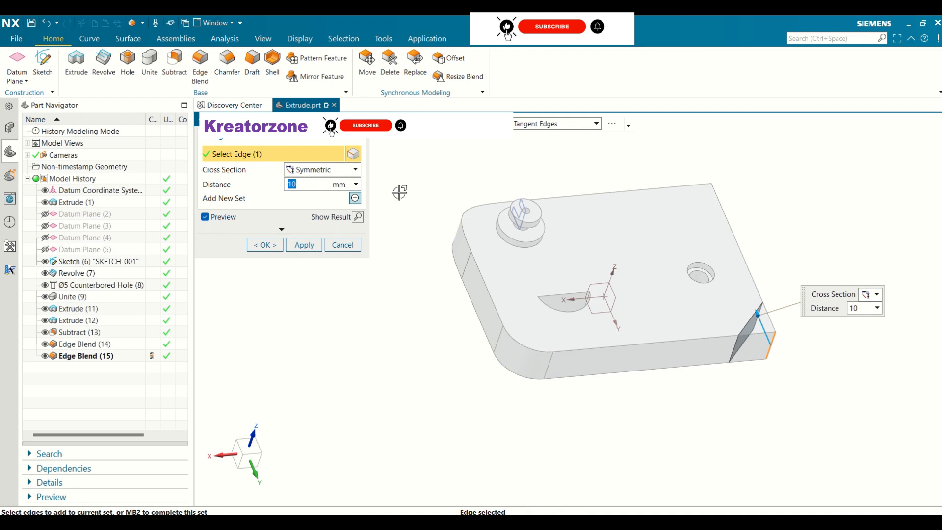
click(278, 247)
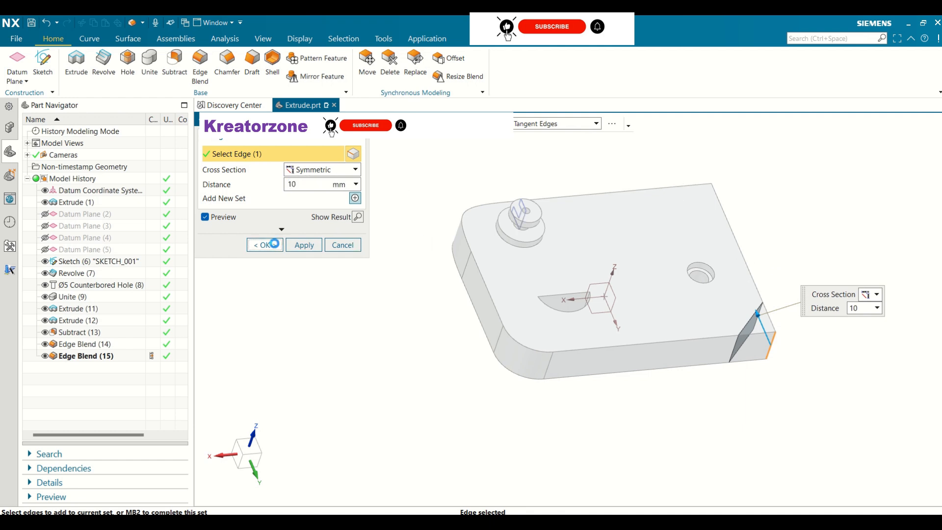
Start another chamfer on the block's remaining sharp vertical corner edge and set its cross section to Asymmetric.
middle_drag(431, 247, 418, 279)
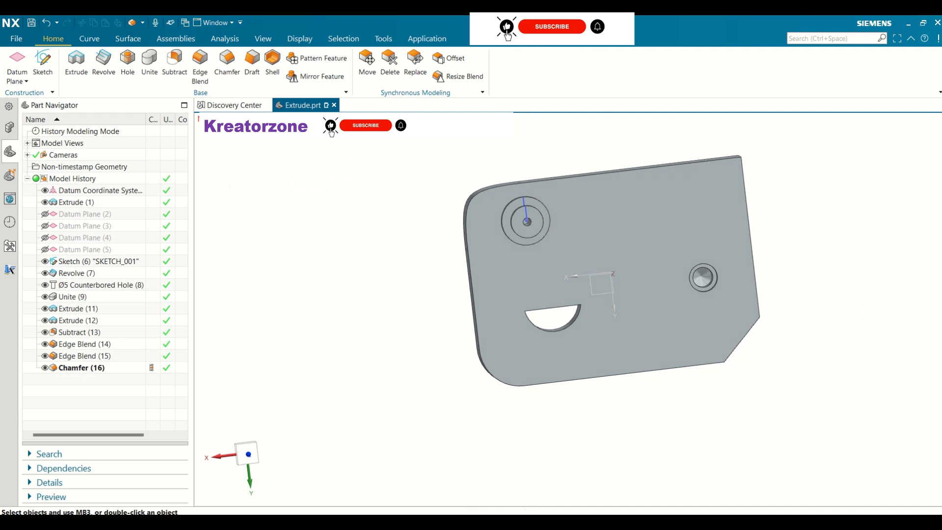
click(223, 74)
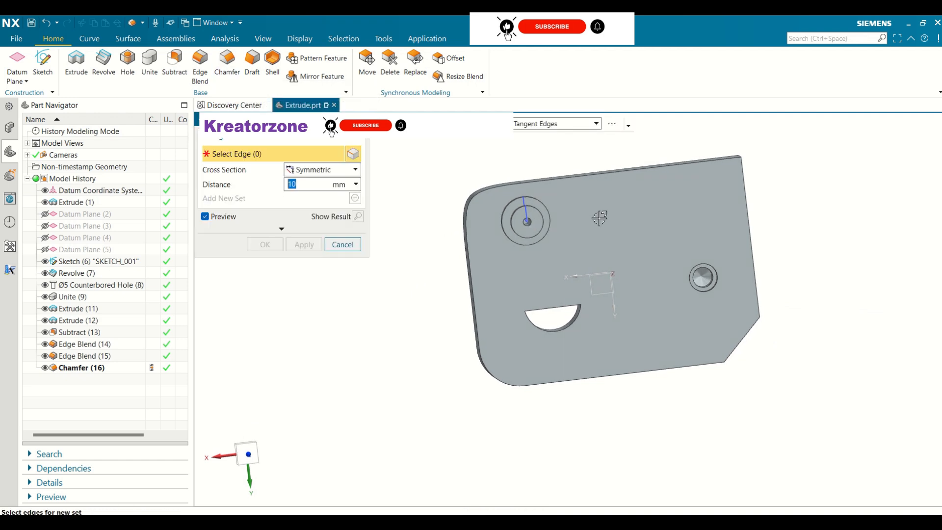
middle_drag(813, 206, 765, 216)
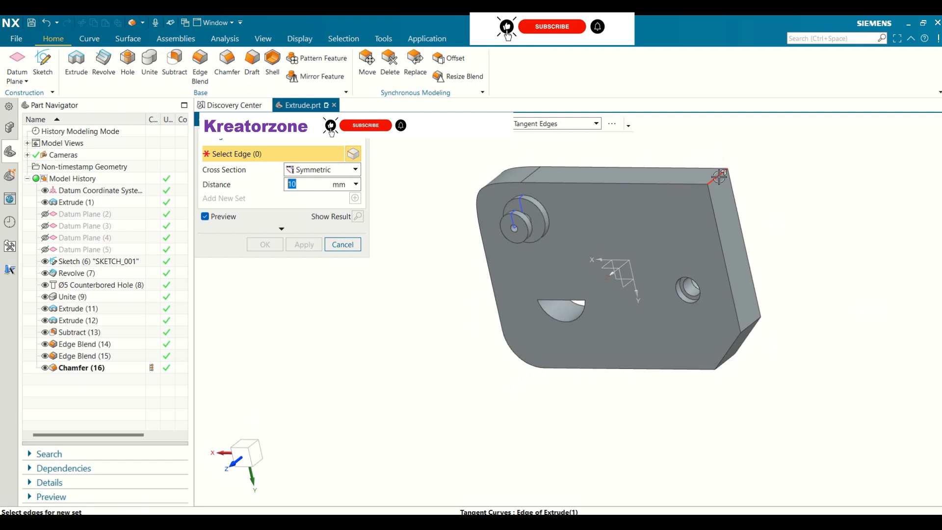
click(720, 183)
click(356, 172)
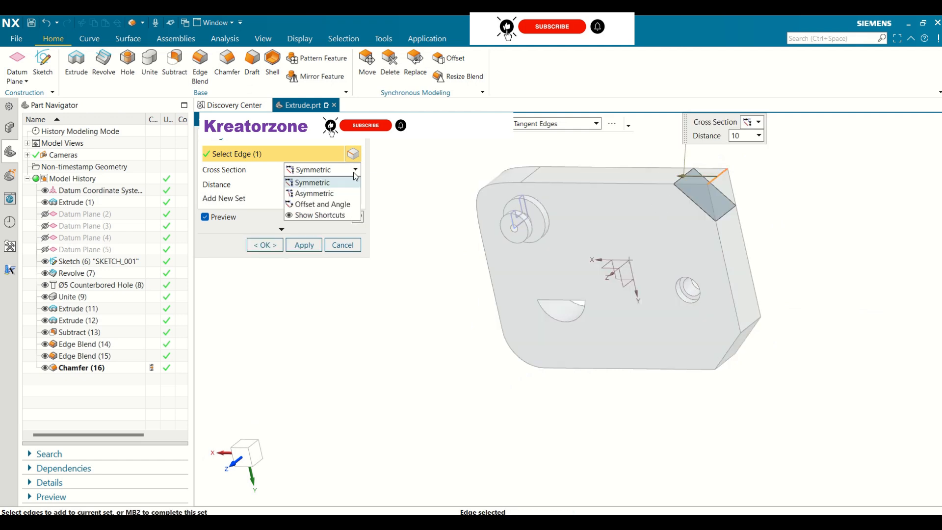
click(331, 196)
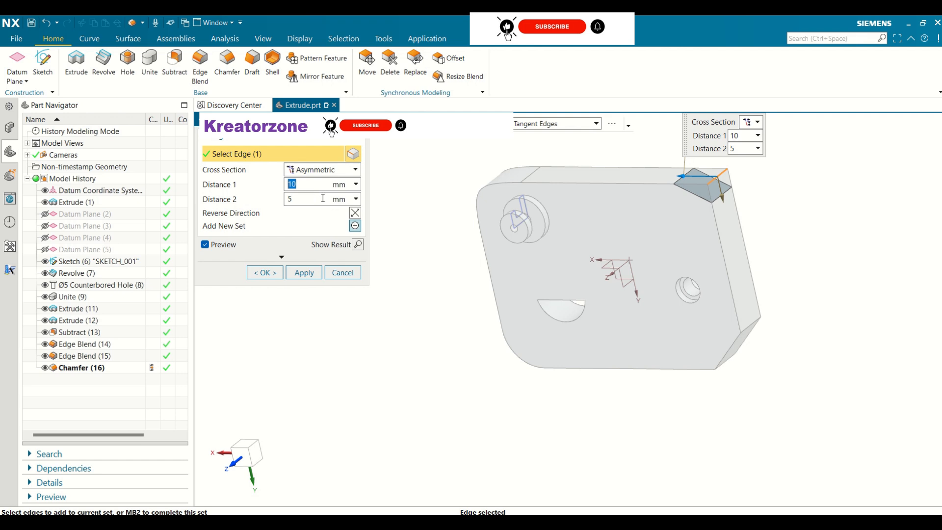
Set the chamfer's Distance 1 to 20 mm and Distance 2 to 10 mm and create it.
middle_drag(807, 213, 823, 202)
drag(298, 185, 283, 183)
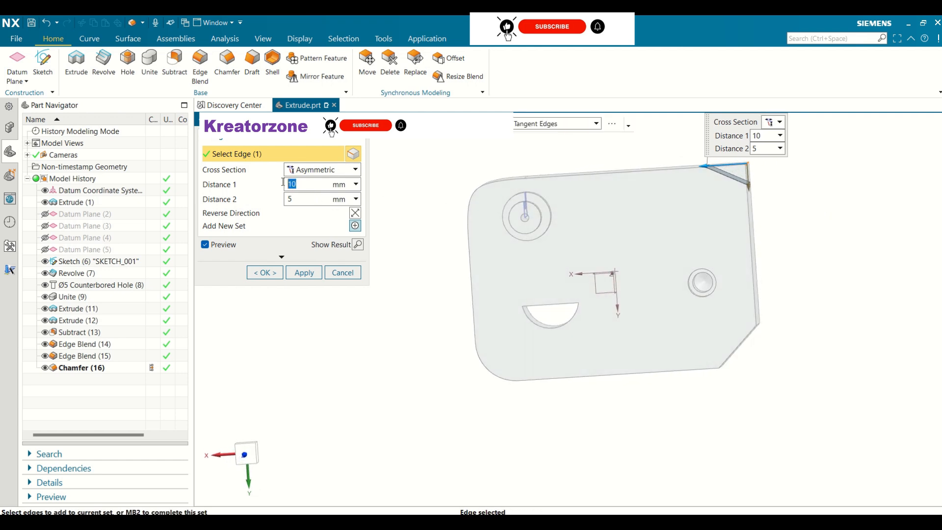
text(20)
key(Return)
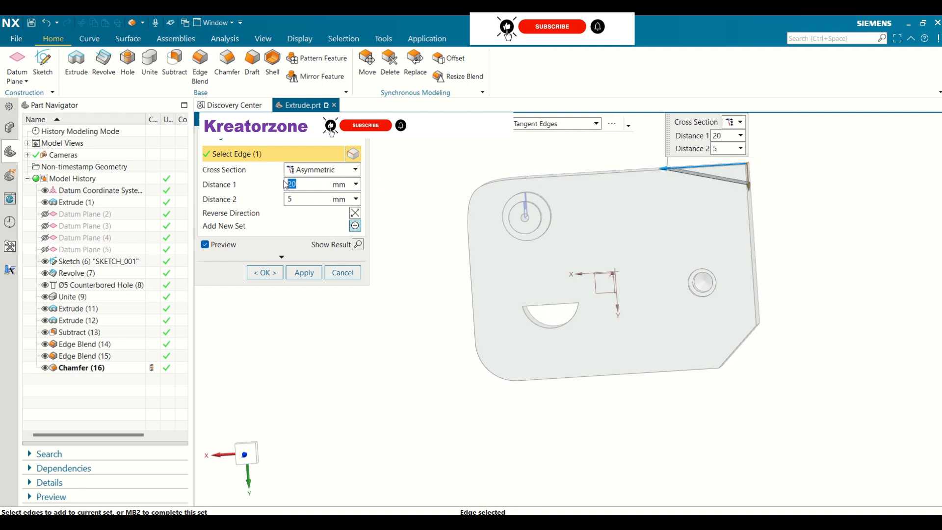
click(294, 199)
text(10)
key(Return)
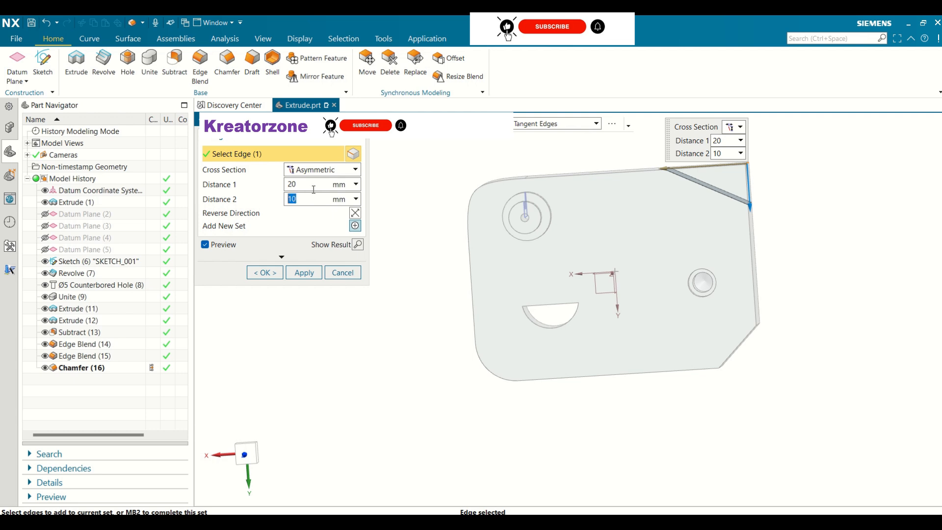
click(277, 277)
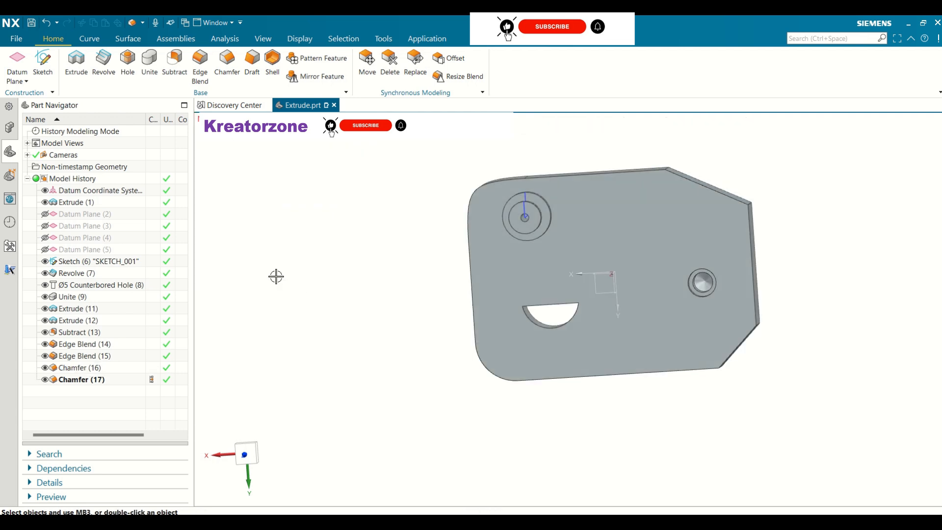
Start a circular 15 mm Edge Blend on the vertical edge where the asymmetric chamfer meets the boss-side long face.
middle_drag(606, 297, 633, 230)
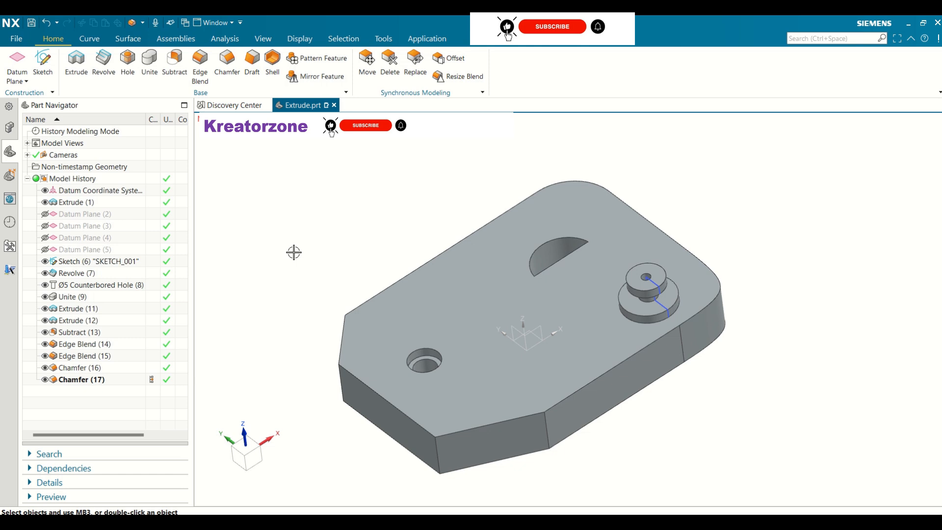
click(200, 65)
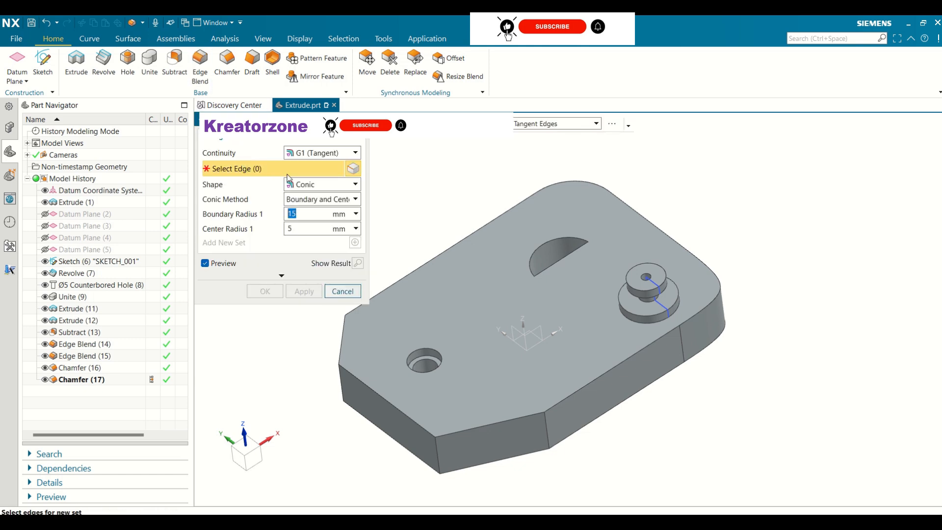
click(312, 185)
click(309, 197)
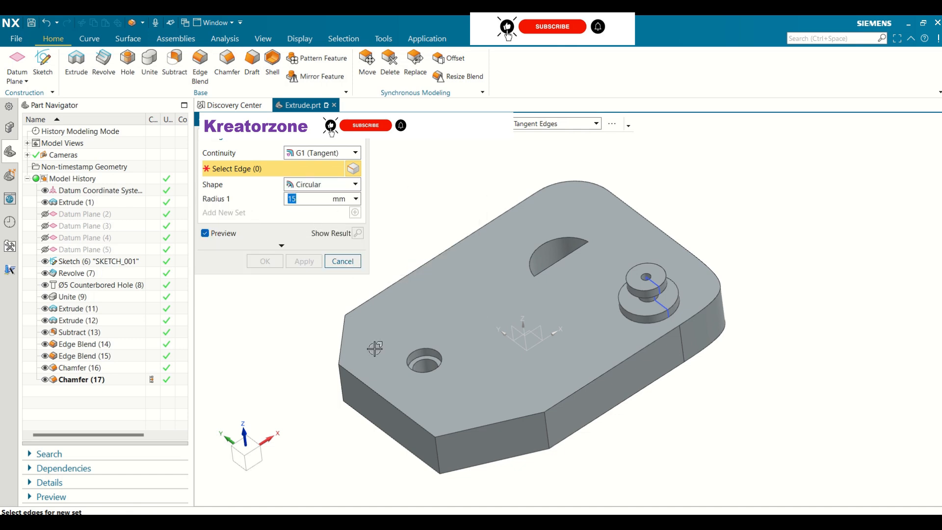
click(546, 434)
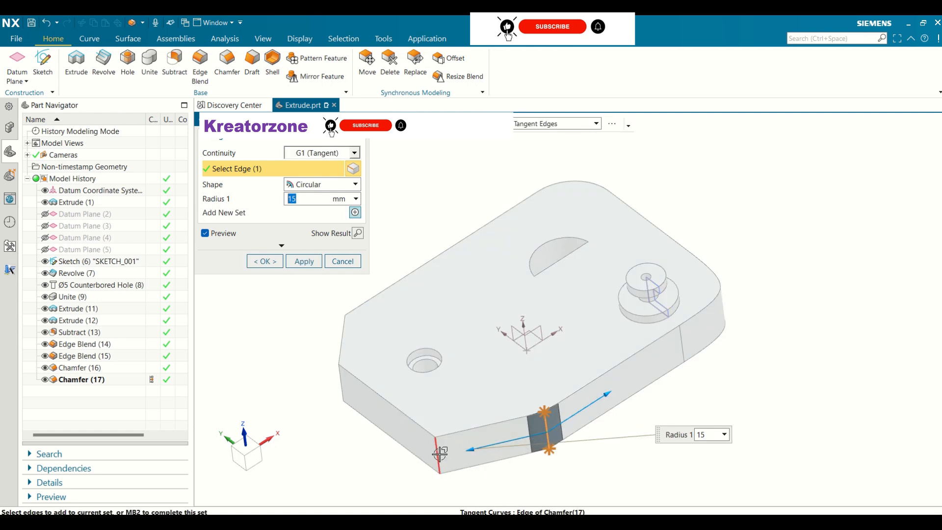
click(315, 200)
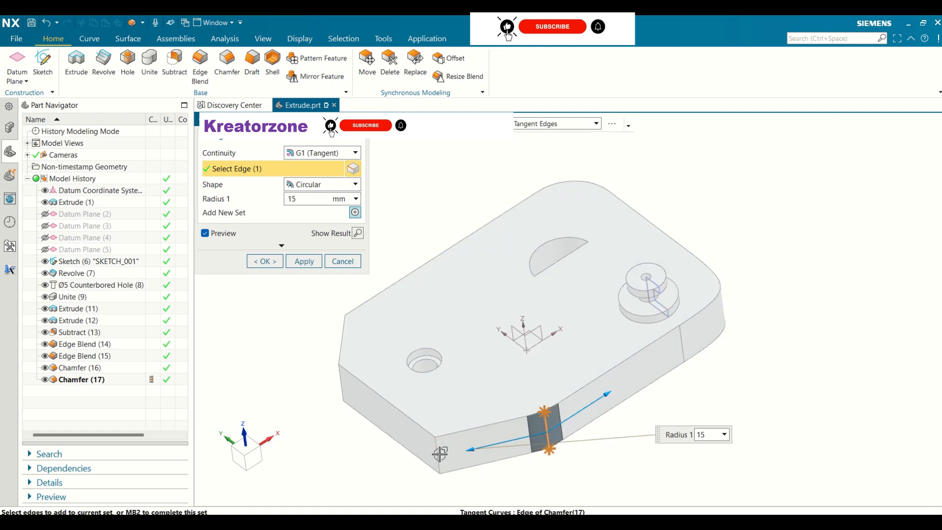
Add a new blend set containing the other three vertical edges of the two corner chamfers.
click(355, 213)
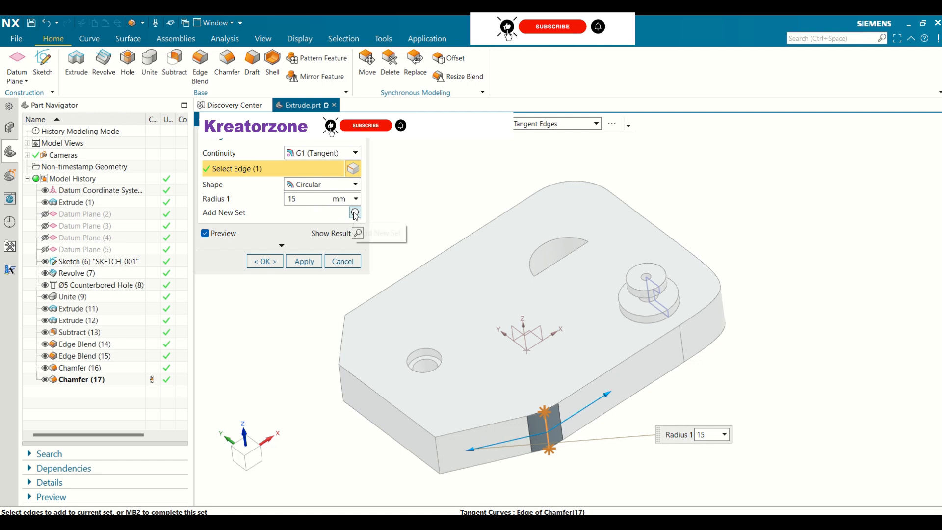
click(434, 449)
click(337, 379)
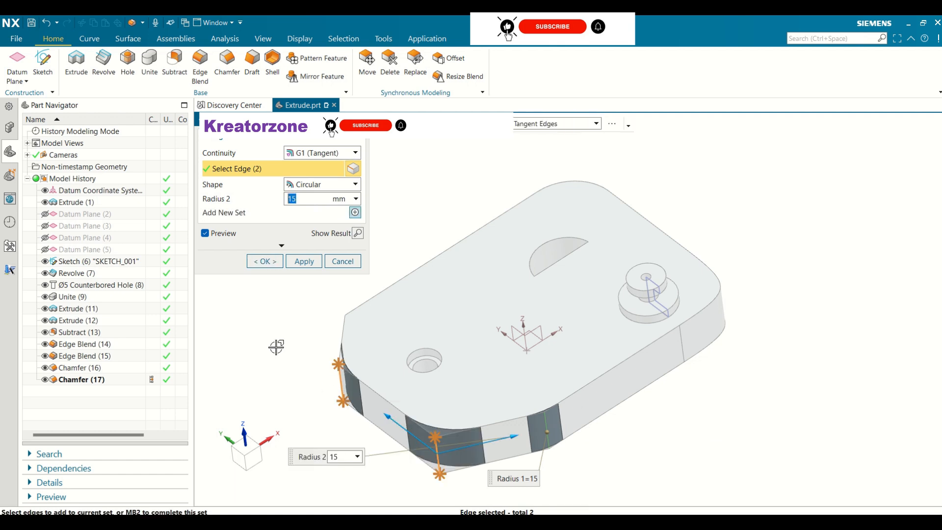
scroll(372, 330, up, 2)
scroll(373, 330, down, 4)
middle_drag(479, 348, 467, 410)
click(447, 399)
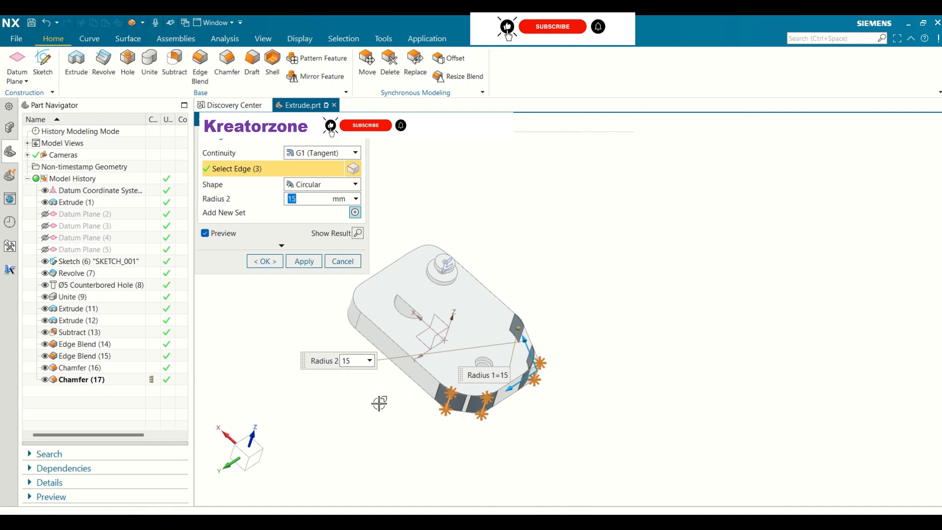
Set Radius 2 to 10 mm for the second edge set and create the edge blend.
click(301, 198)
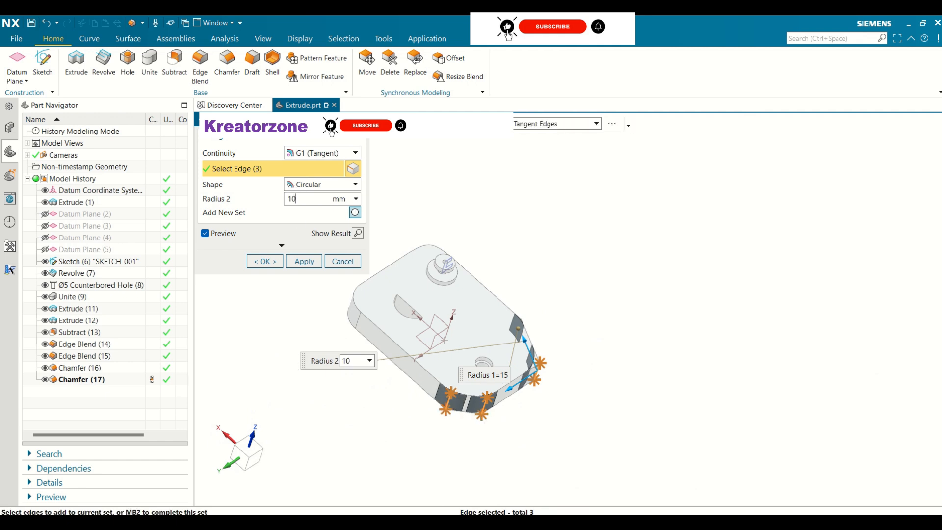
key(Return)
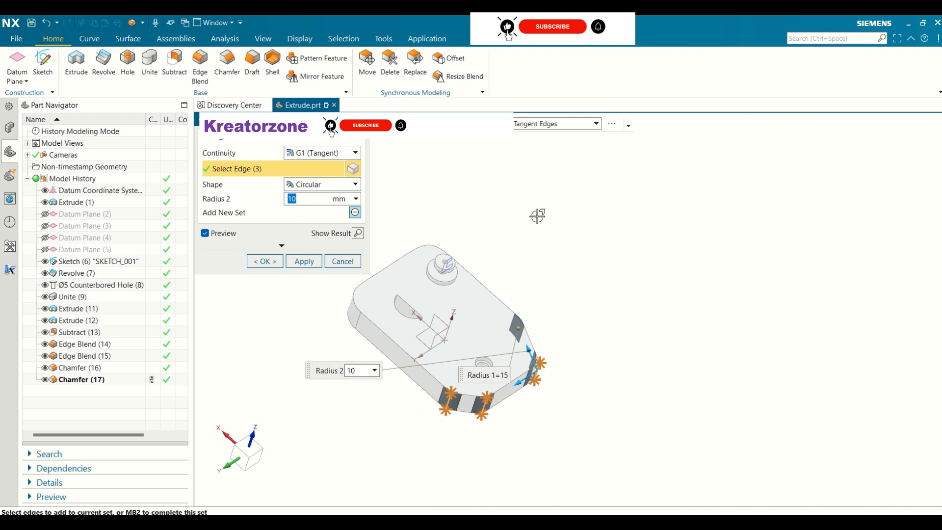
middle_drag(538, 216, 509, 216)
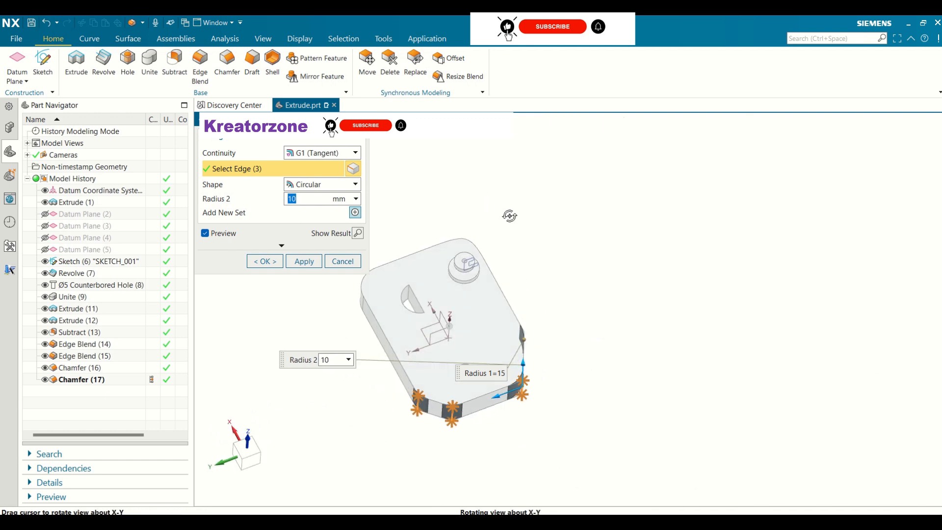
click(265, 261)
Start a face Draft with the vertical Z axis as draw direction and the block's underside as the stationary face.
middle_drag(536, 360, 505, 289)
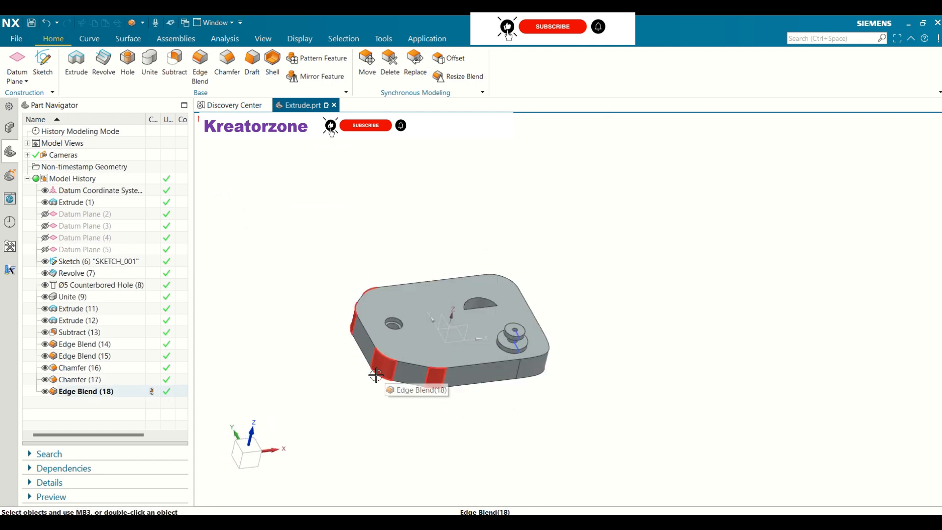
mouse_move(315, 249)
middle_down()
mouse_move(301, 297)
mouse_move(299, 246)
mouse_move(332, 235)
mouse_move(328, 242)
middle_up()
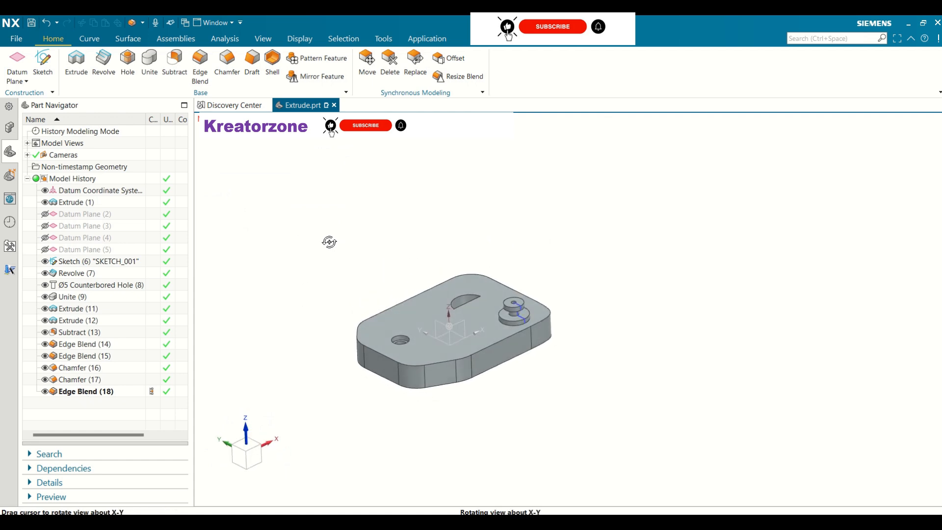
scroll(480, 318, up, 2)
scroll(480, 318, down, 3)
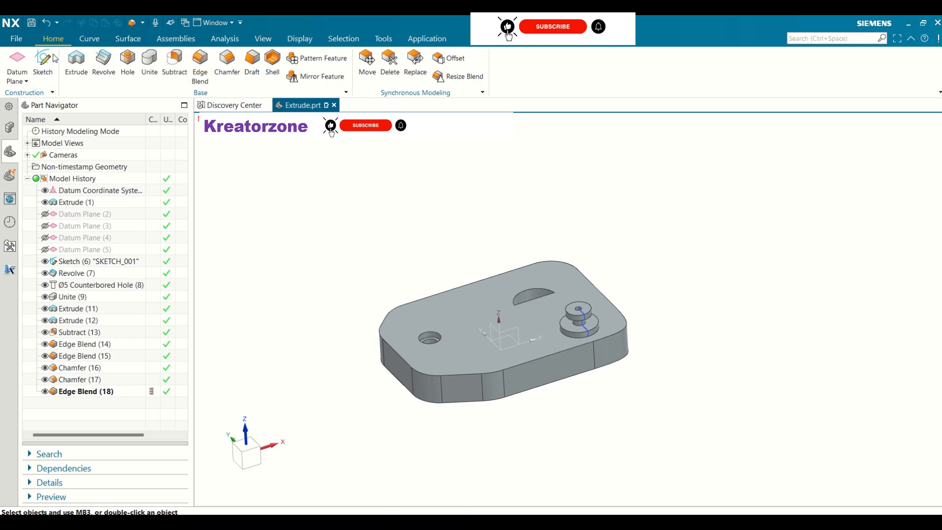
click(252, 66)
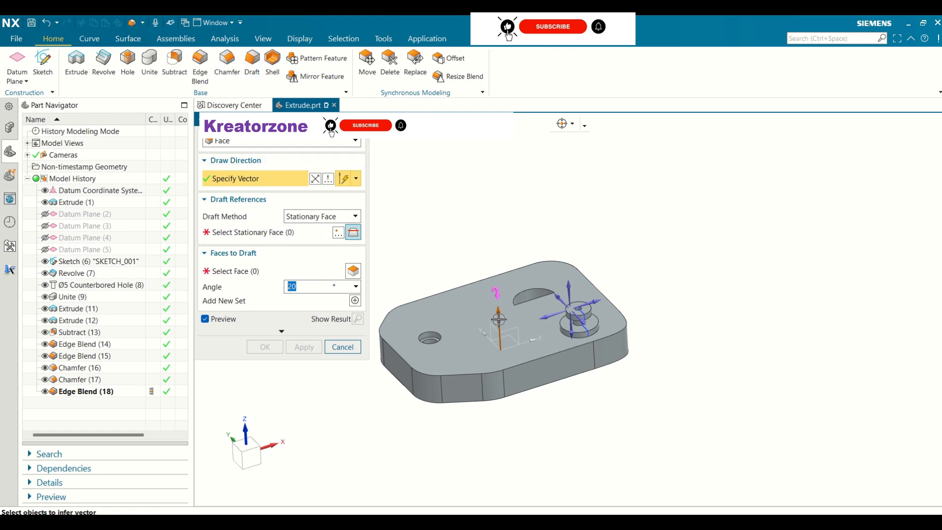
click(569, 291)
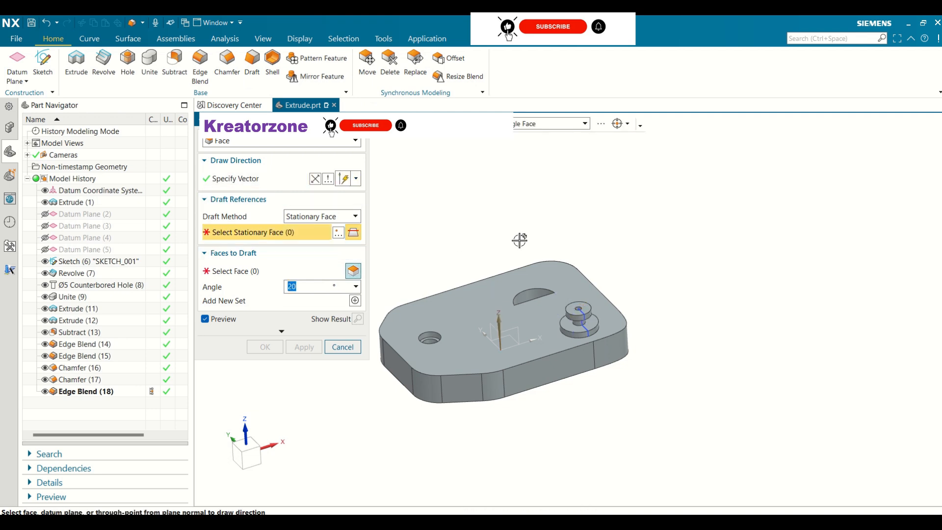
mouse_move(590, 248)
middle_down()
mouse_move(592, 221)
mouse_move(588, 247)
middle_up()
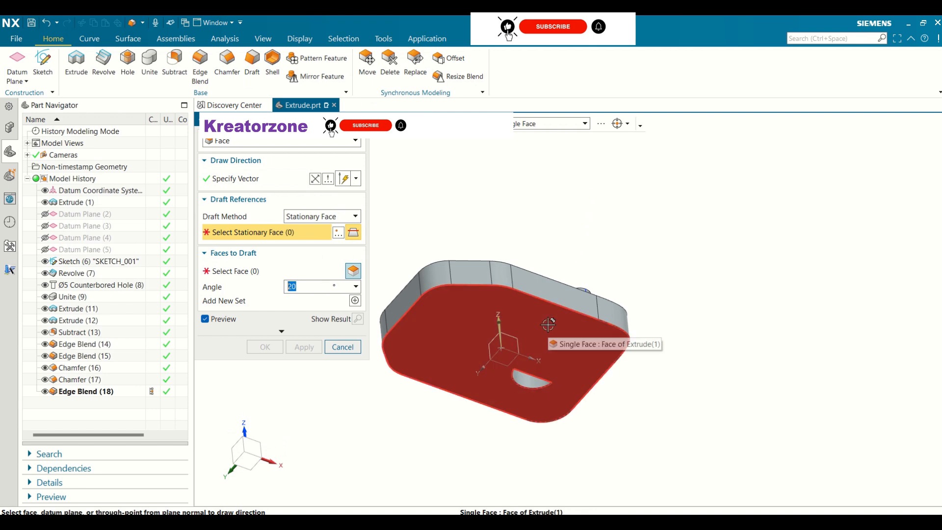
click(548, 324)
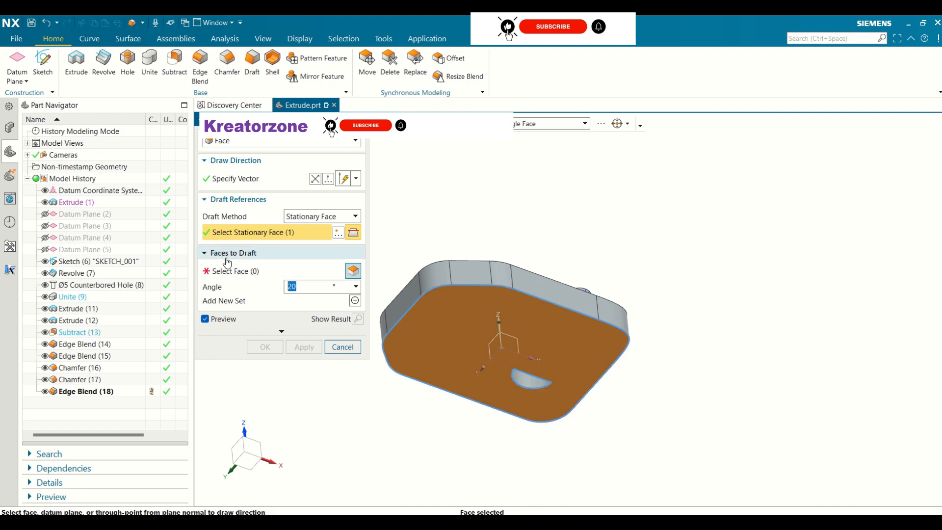
Select the block's tangent outer side faces as the faces to draft and try an angle of 30°.
click(237, 271)
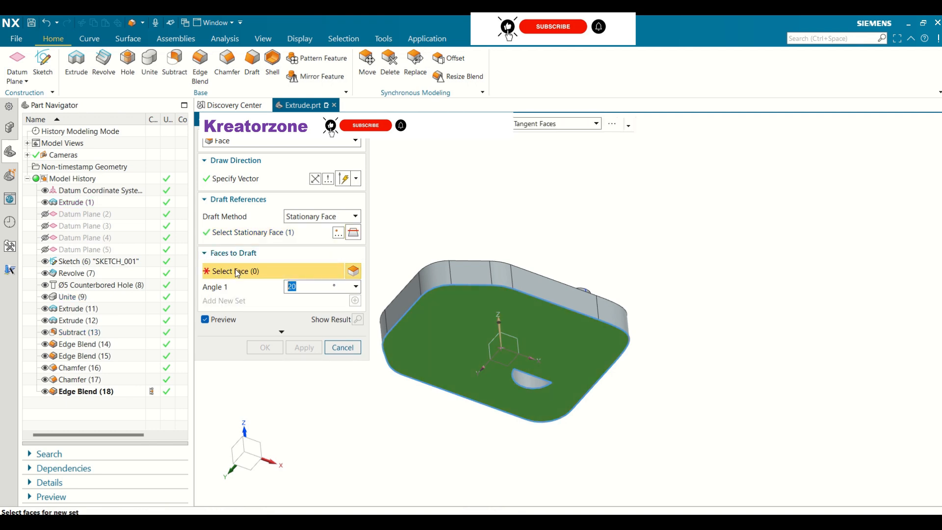
middle_drag(609, 247, 625, 303)
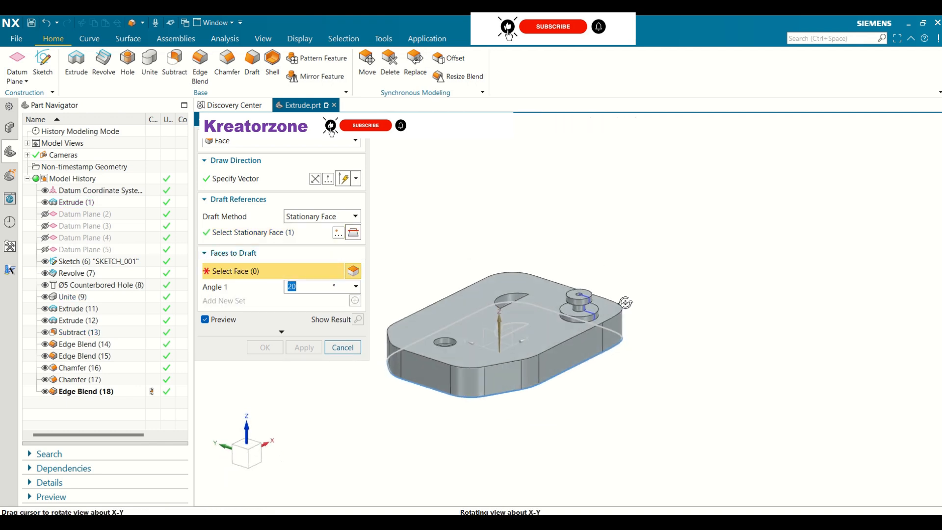
click(463, 381)
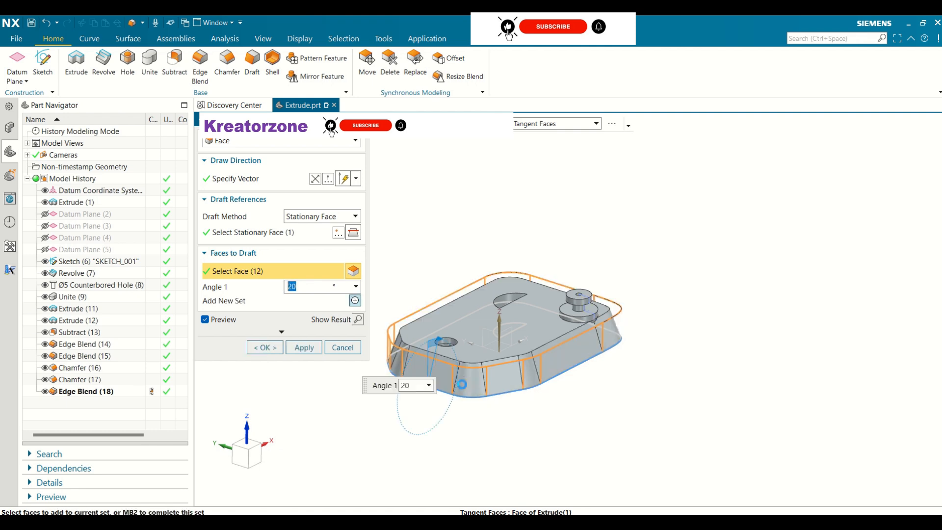
middle_drag(696, 300, 734, 305)
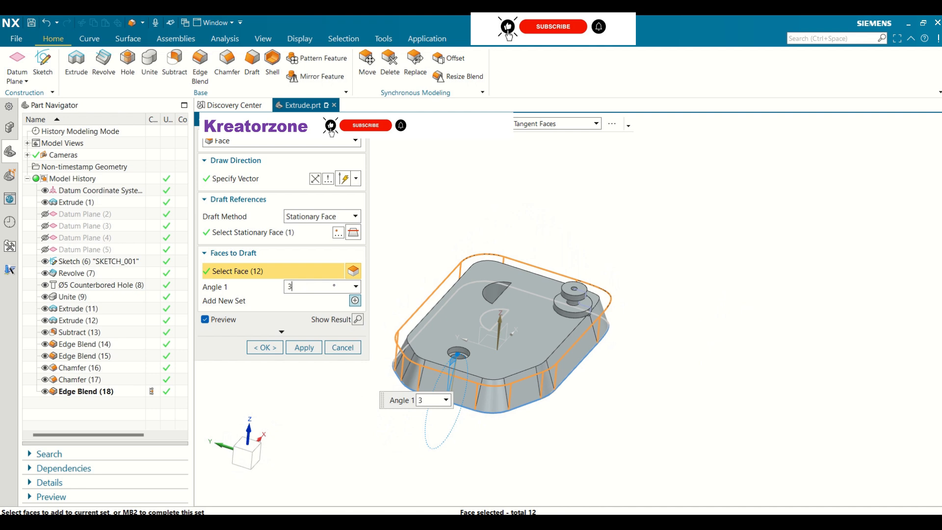
key(Return)
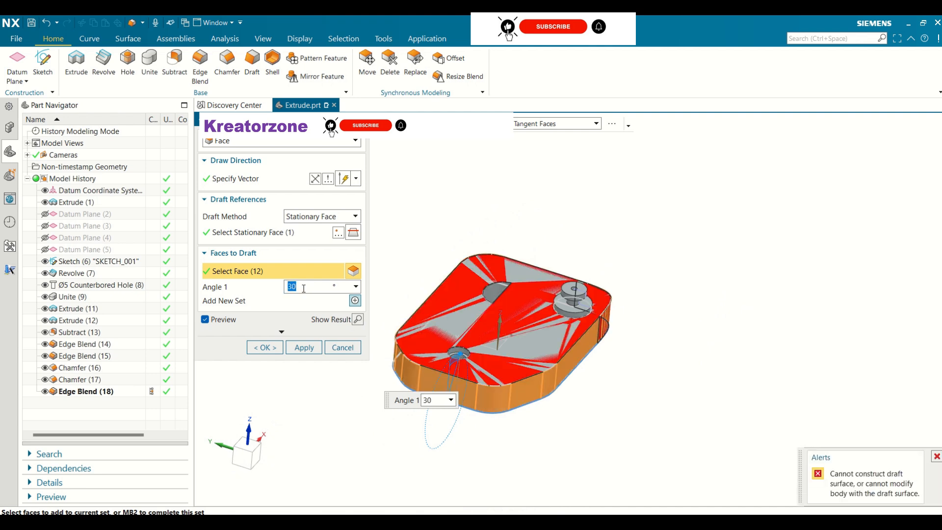
Try a draft angle of 15°, settle on 5°, and create the draft on the outer side faces.
text(15)
key(Return)
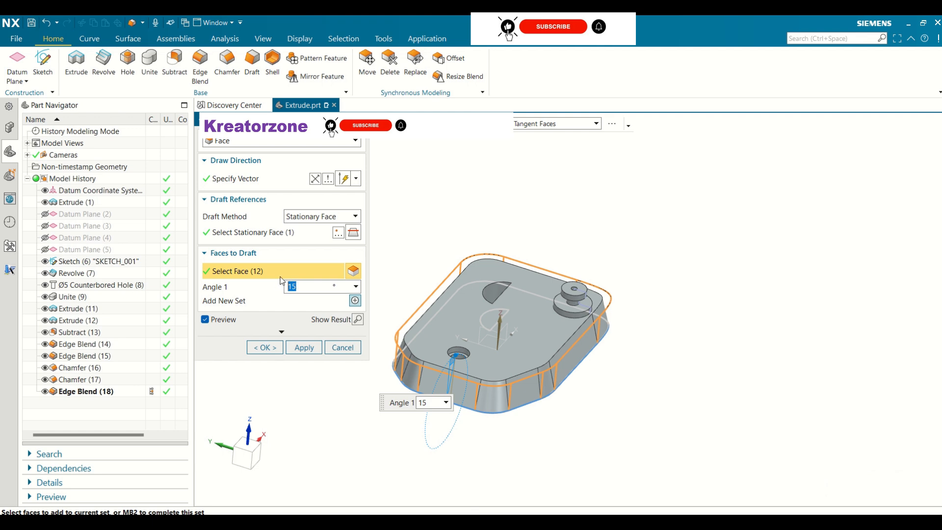
key(Return)
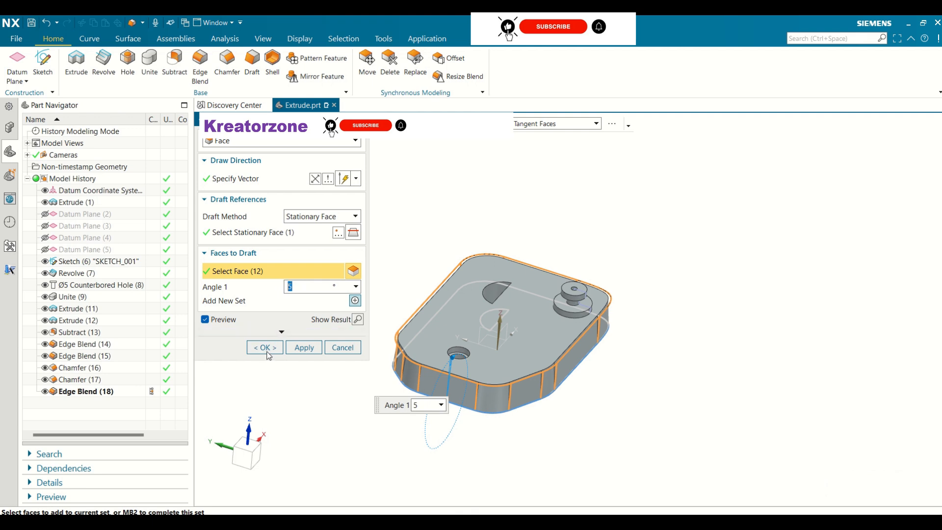
click(268, 352)
Hide the boss's profile sketch, Sketch (6).
middle_drag(606, 406, 593, 359)
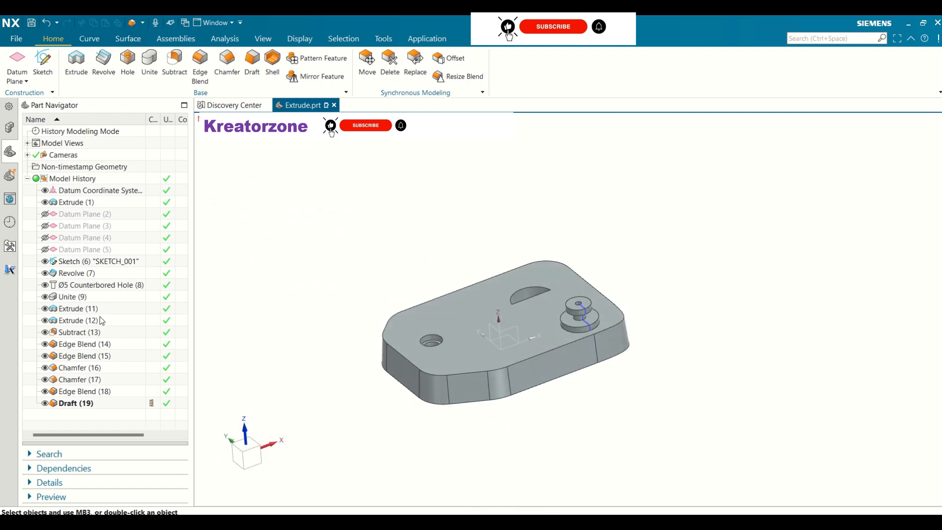
click(62, 264)
click(45, 261)
mouse_move(681, 300)
middle_down()
mouse_move(700, 250)
mouse_move(704, 305)
mouse_move(682, 263)
mouse_move(700, 204)
mouse_move(679, 255)
mouse_move(695, 279)
mouse_move(732, 273)
mouse_move(674, 327)
mouse_move(696, 301)
mouse_move(688, 309)
middle_up()
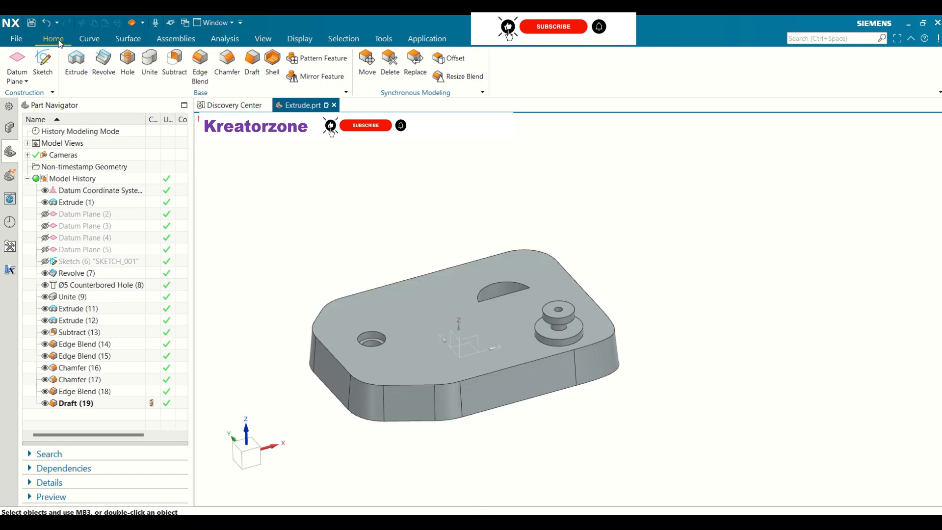
Start a Shell feature, switch its type to Closed, and set it back to Open.
click(272, 64)
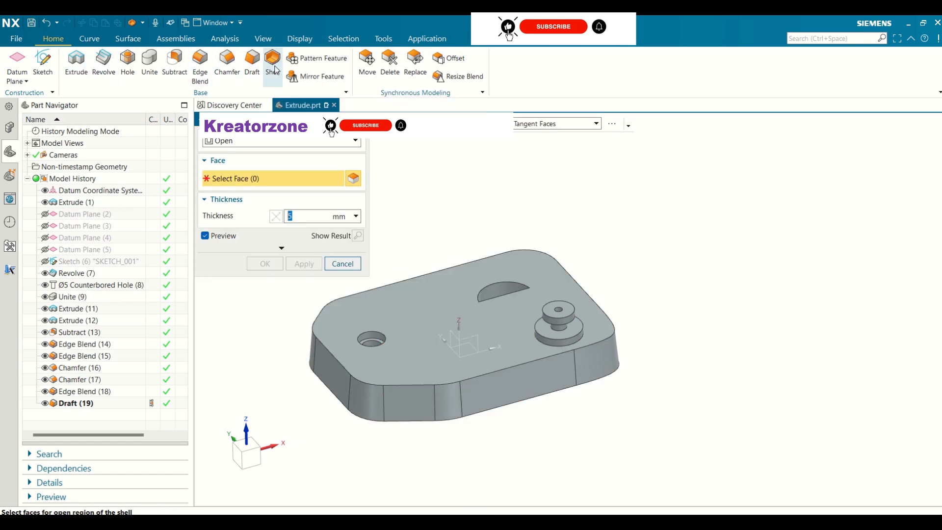
click(234, 142)
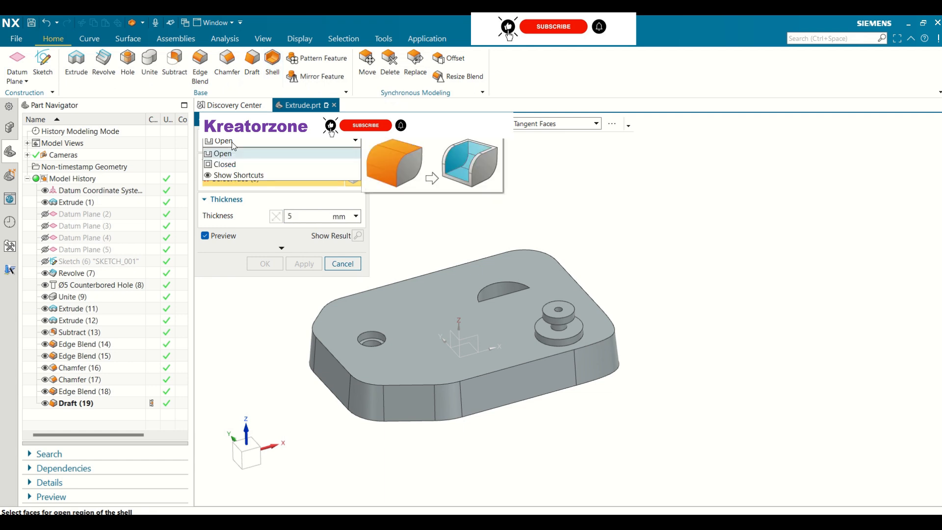
click(224, 163)
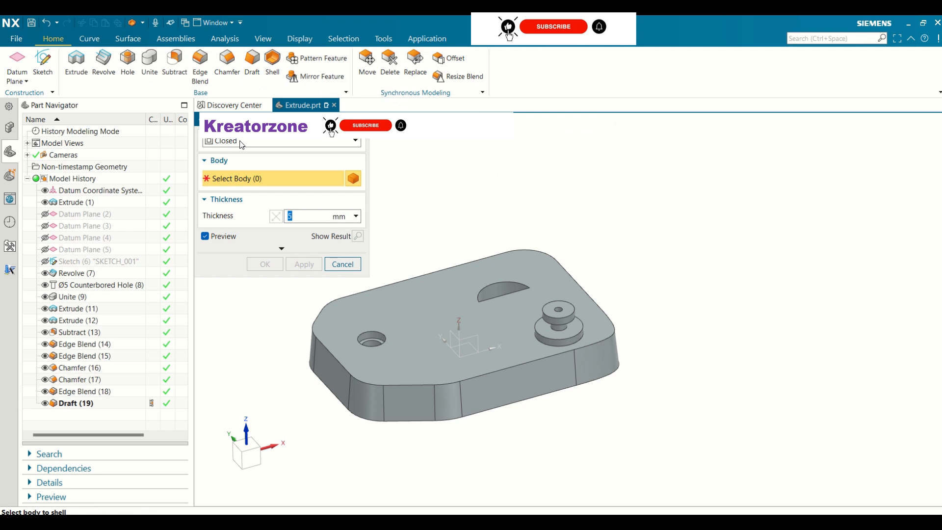
click(241, 145)
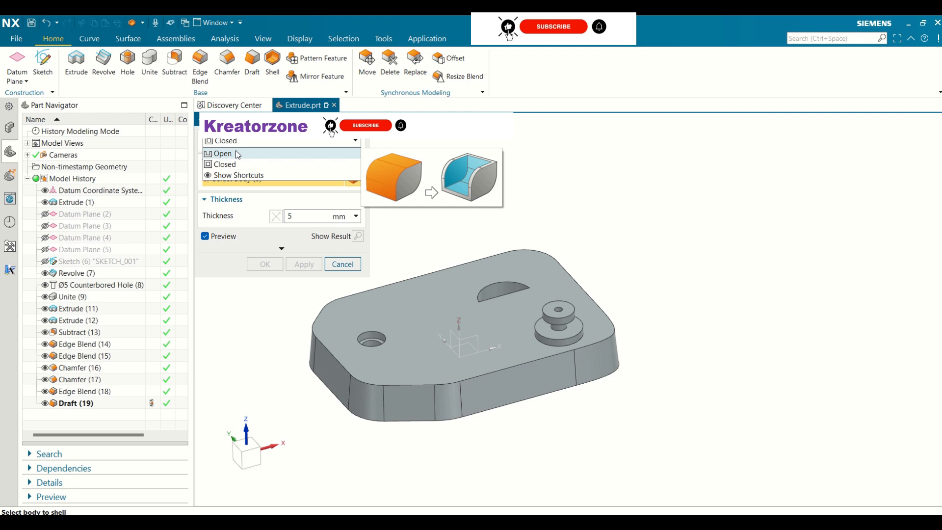
click(237, 154)
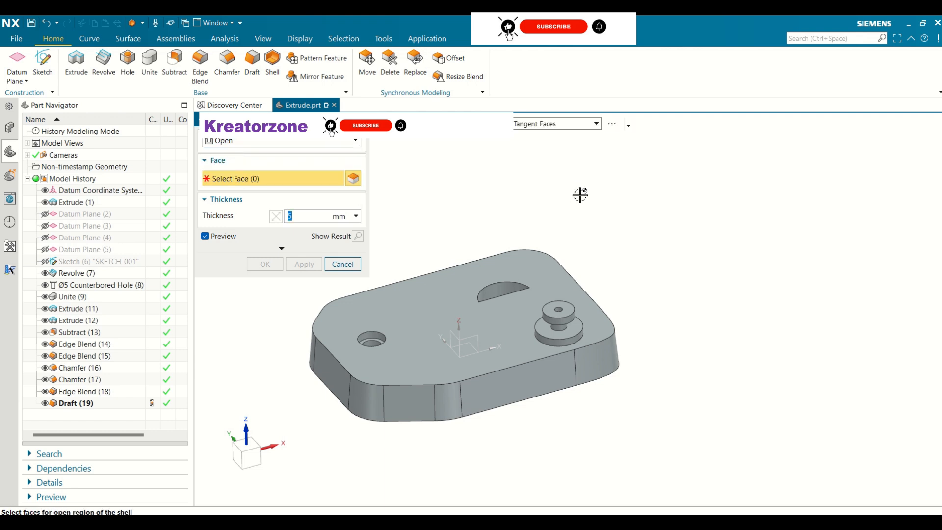
Select the block's underside as the open face and try to shell it with 5 mm thickness.
middle_drag(580, 193, 576, 135)
click(527, 312)
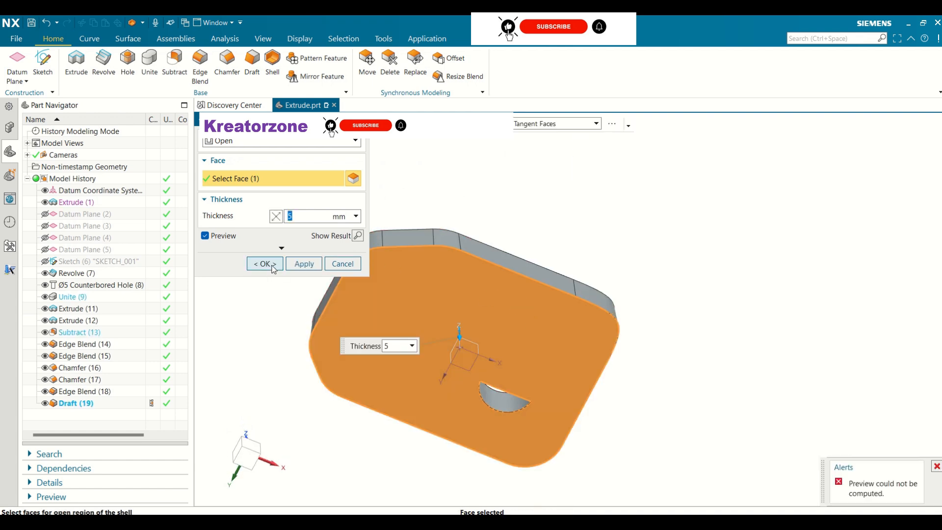
click(273, 266)
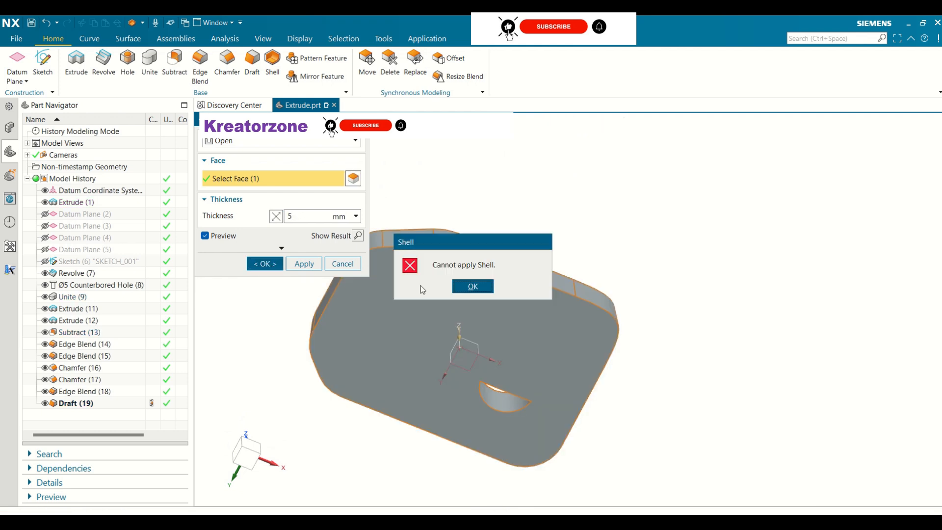
click(473, 286)
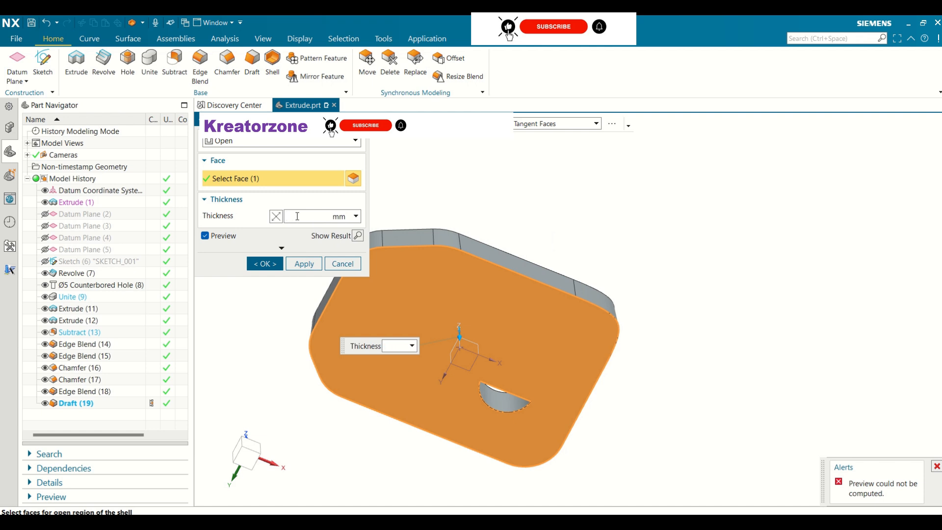
Set the shell thickness to 2 mm and create the shell open at the underside.
key(Return)
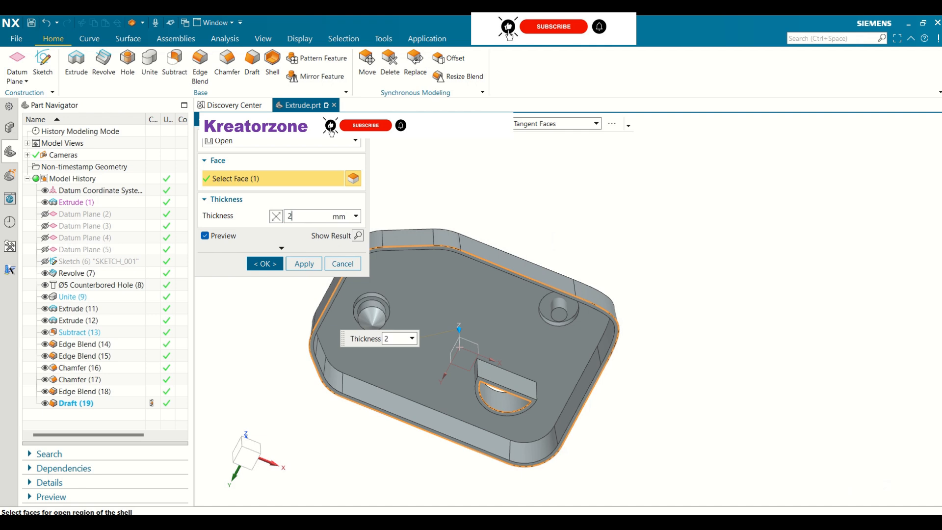
key(Return)
middle_drag(608, 271, 629, 244)
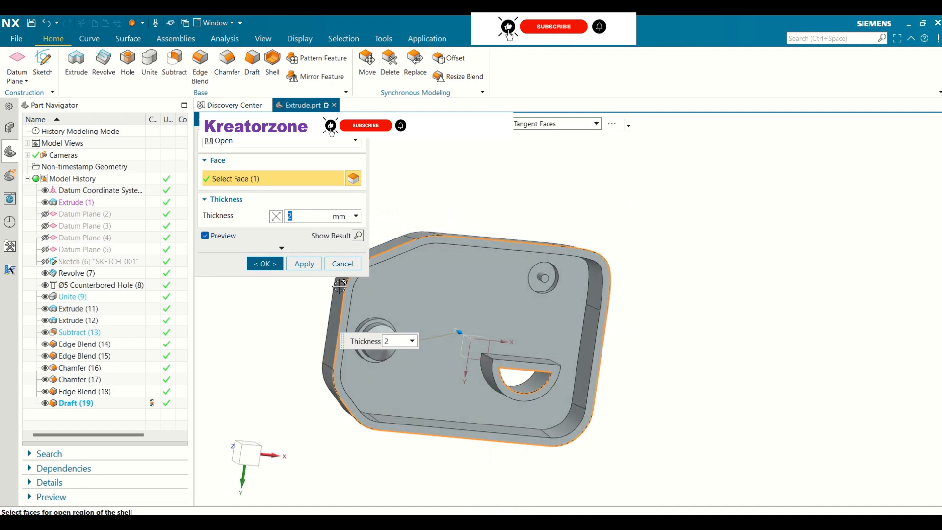
mouse_move(680, 248)
middle_down()
mouse_move(687, 214)
mouse_move(675, 231)
middle_up()
click(257, 265)
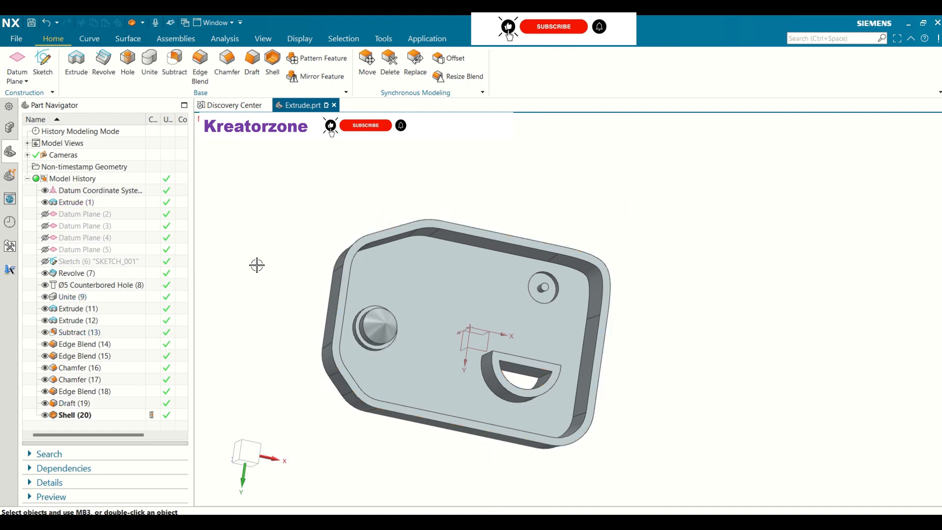
Start an Extrude with a new section sketch on the inner floor of the shelled block.
middle_drag(601, 211, 648, 311)
middle_drag(648, 311, 649, 325)
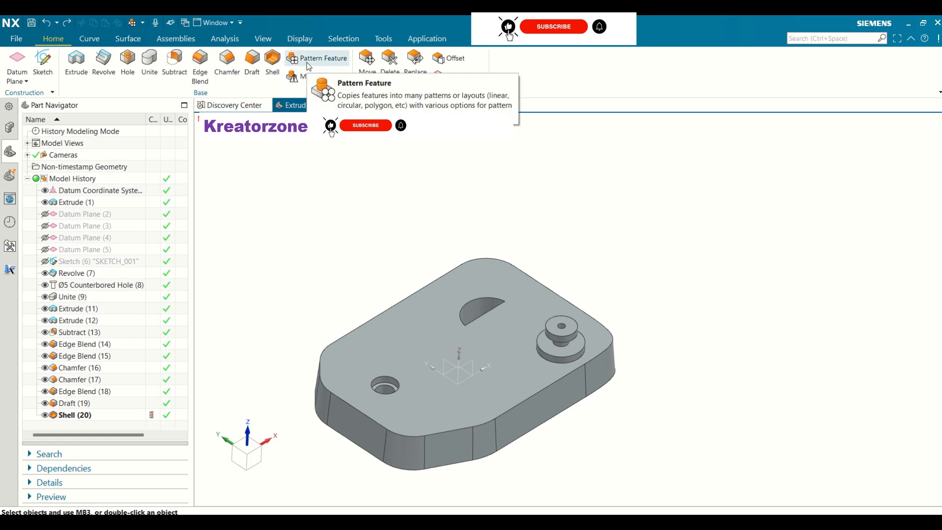
click(76, 59)
middle_drag(476, 200, 488, 362)
click(495, 354)
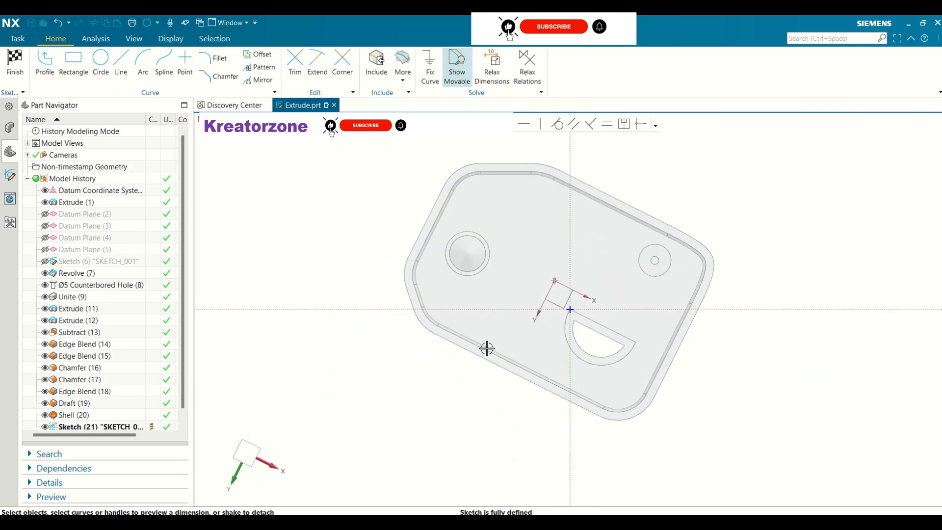
Sketch a circle about 5 mm in diameter on the vertical sketch axis, between the counterbored hole and the boss.
click(101, 61)
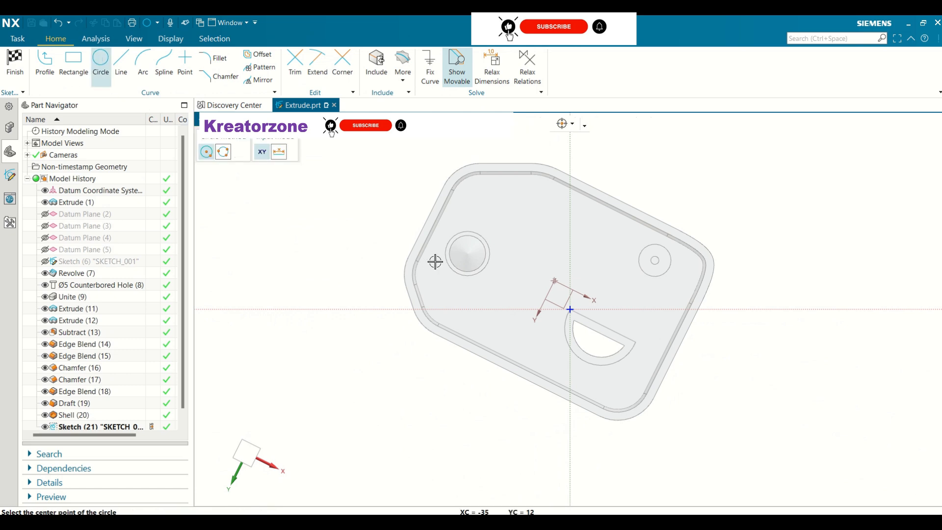
click(570, 244)
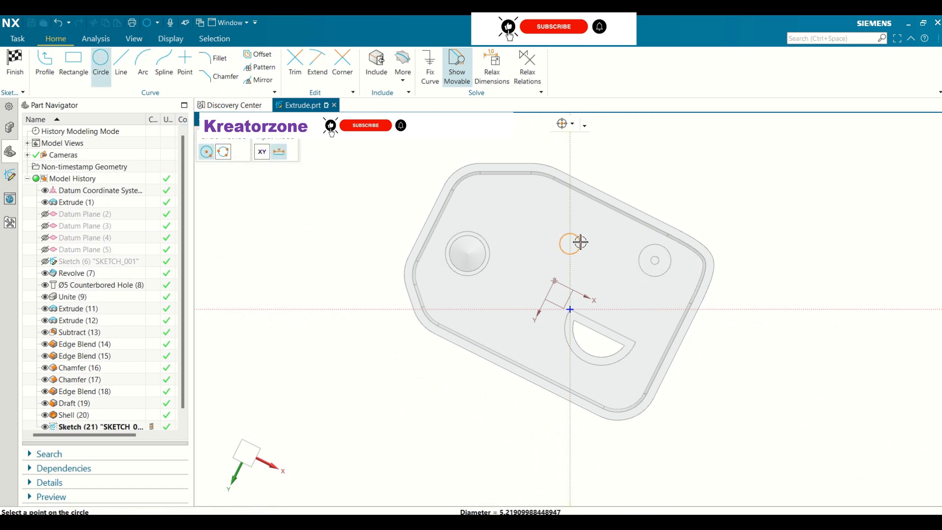
click(579, 242)
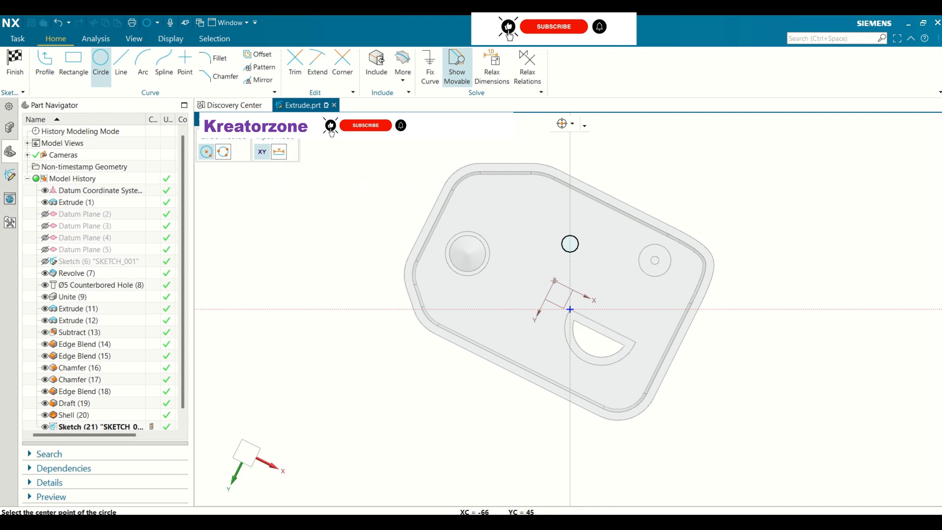
key(Escape)
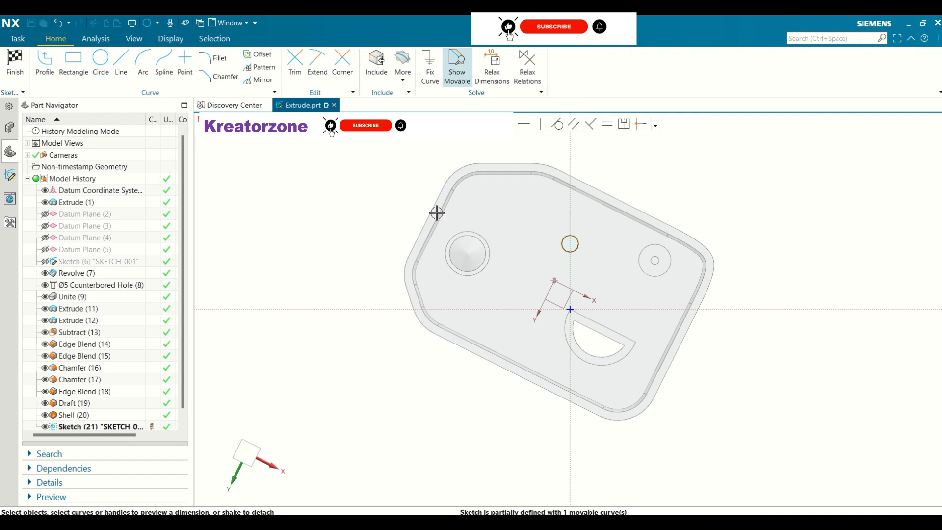
mouse_move(404, 206)
middle_down()
mouse_move(419, 175)
mouse_move(423, 193)
middle_up()
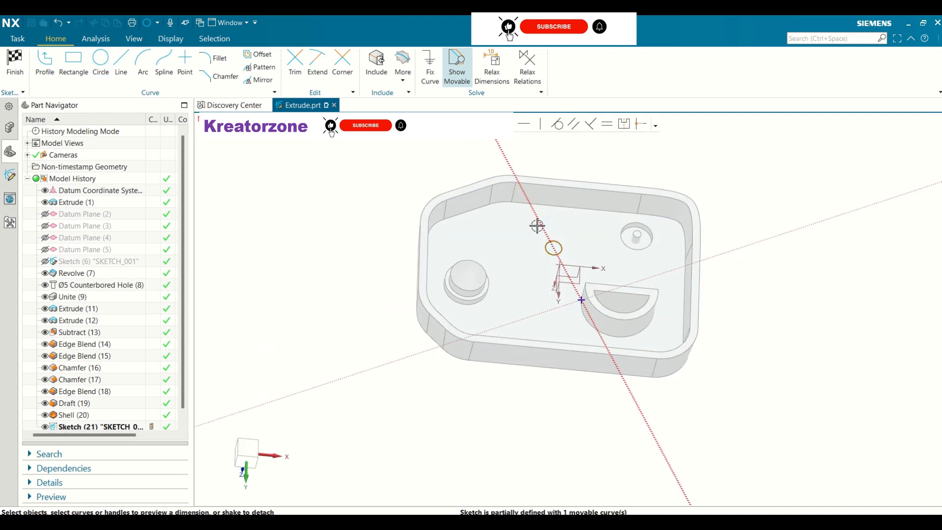
Finish the sketch and extrude the circle from 0 to 5 mm with Boolean None.
click(15, 63)
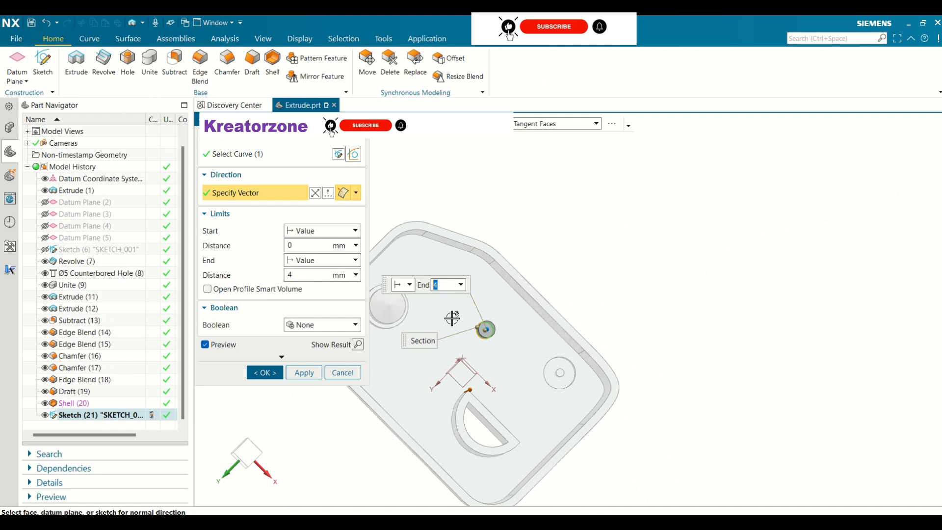
middle_drag(522, 295, 536, 273)
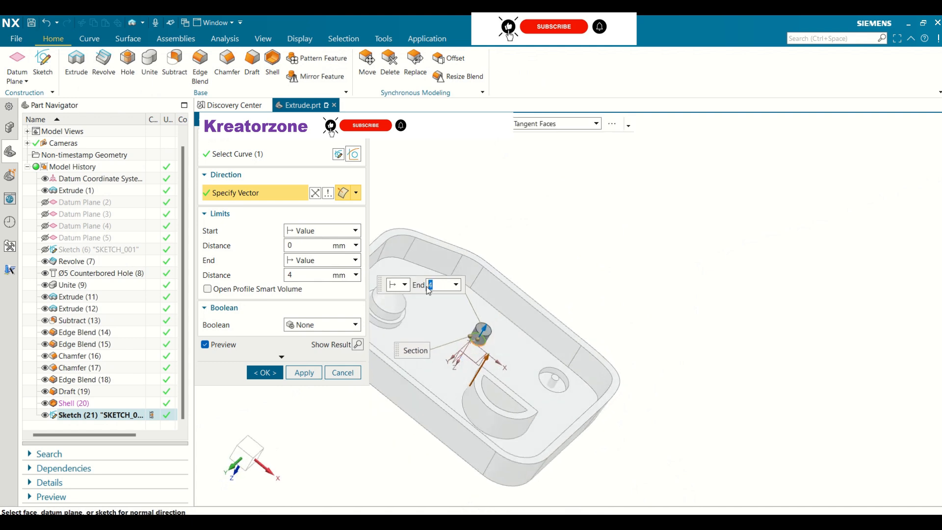
key(Return)
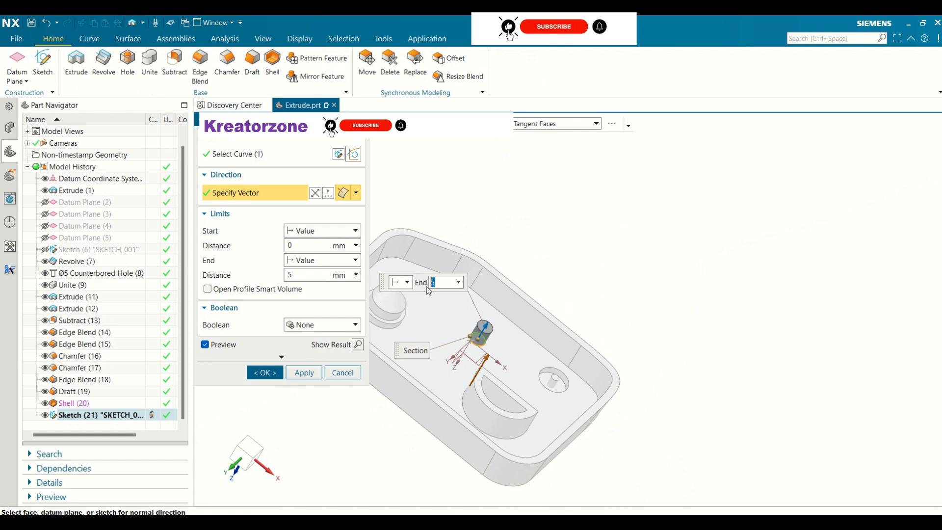
click(266, 375)
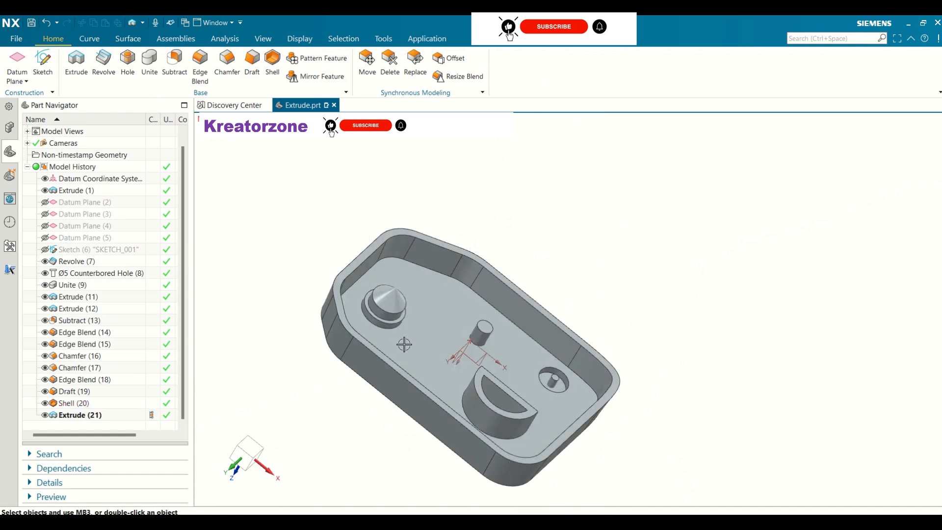
Start a Pattern Feature of the pin on the inner floor with a Linear layout directed along the negative X axis.
middle_drag(619, 247, 646, 269)
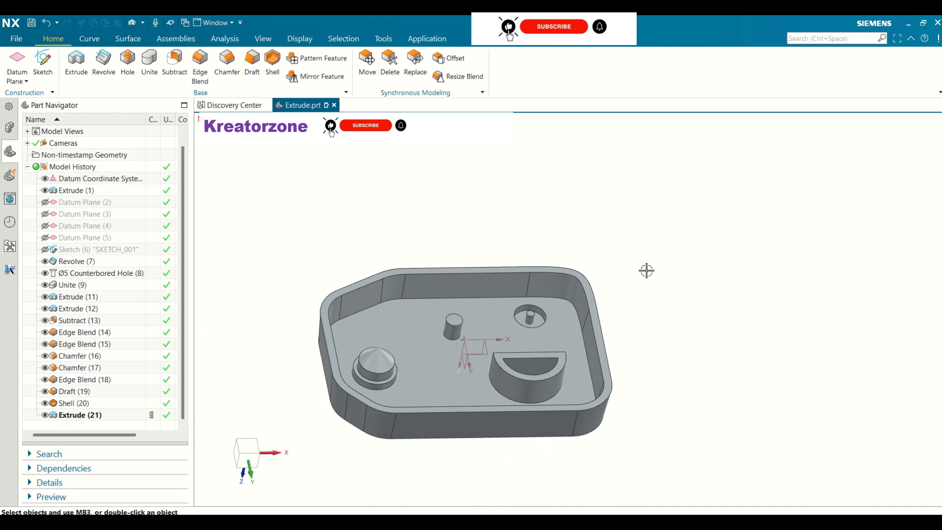
click(455, 330)
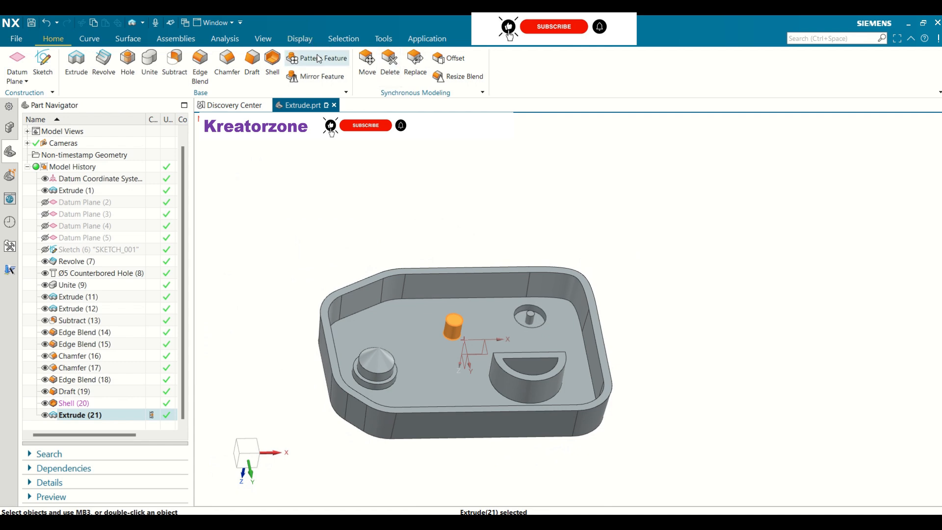
click(318, 76)
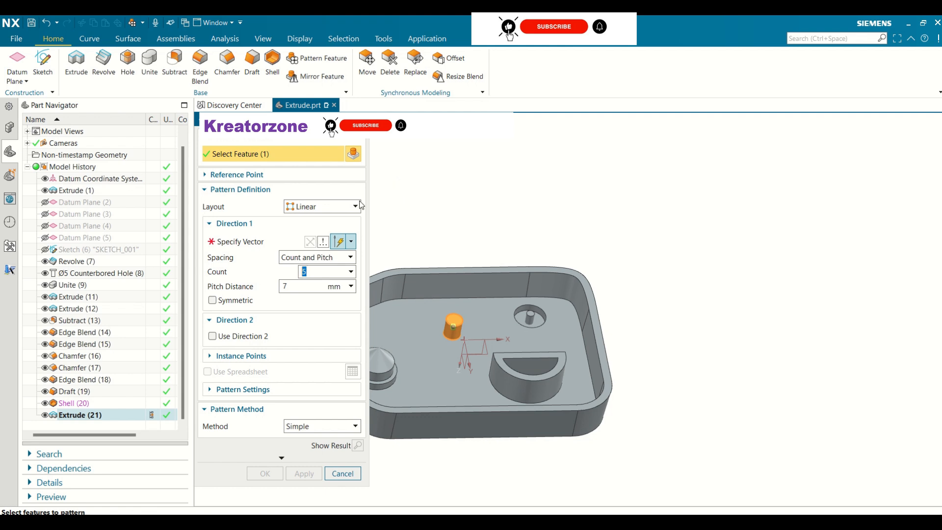
click(311, 208)
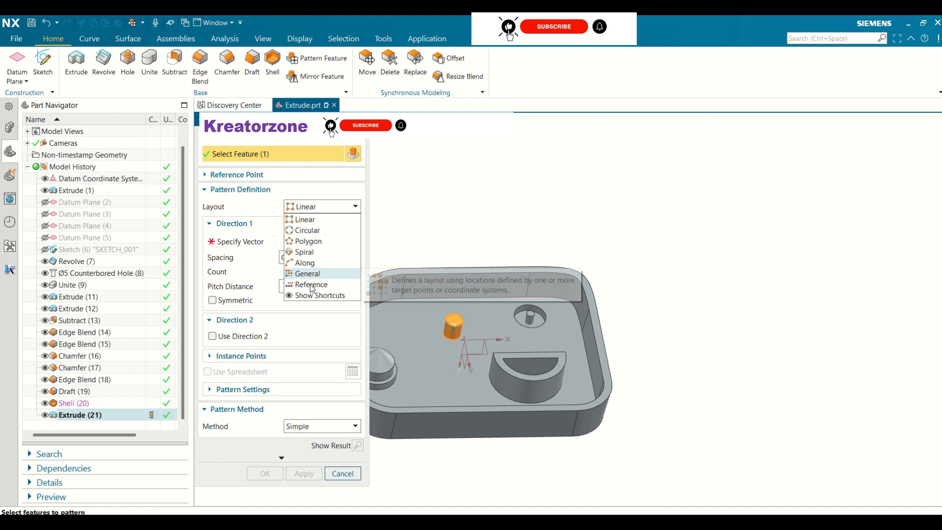
click(314, 207)
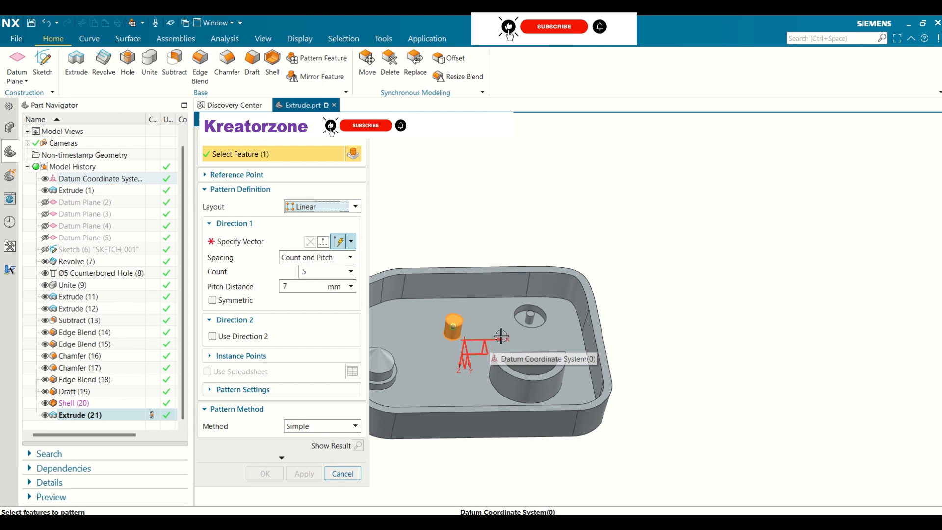
click(249, 242)
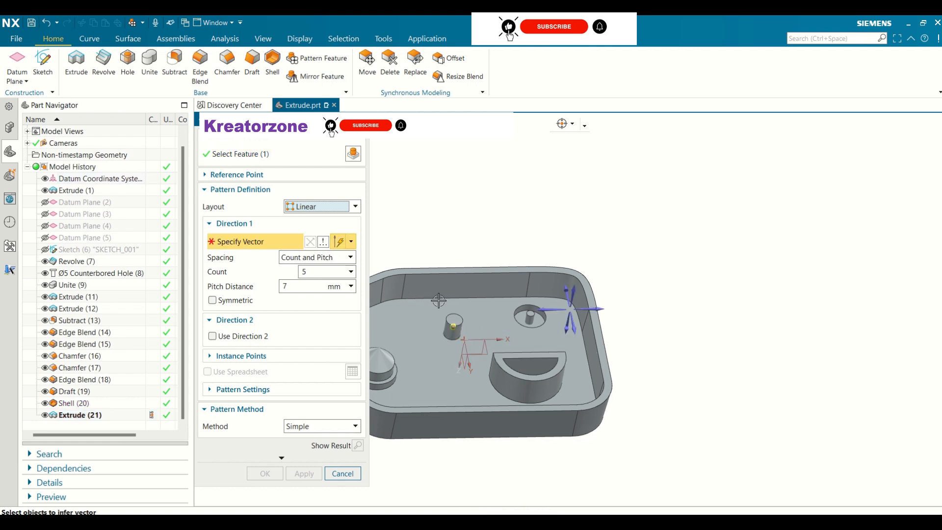
click(556, 308)
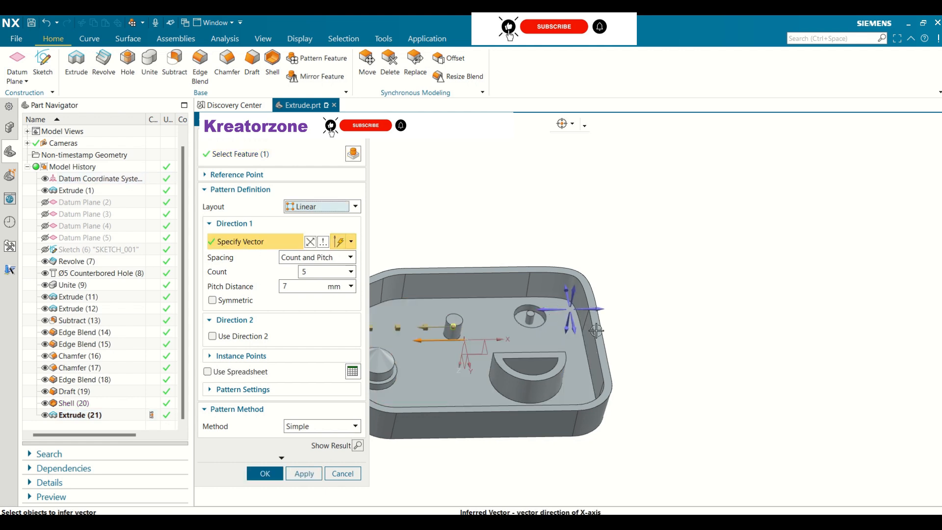
mouse_move(662, 296)
middle_down()
mouse_move(638, 309)
mouse_move(662, 312)
middle_up()
scroll(687, 311, down, 2)
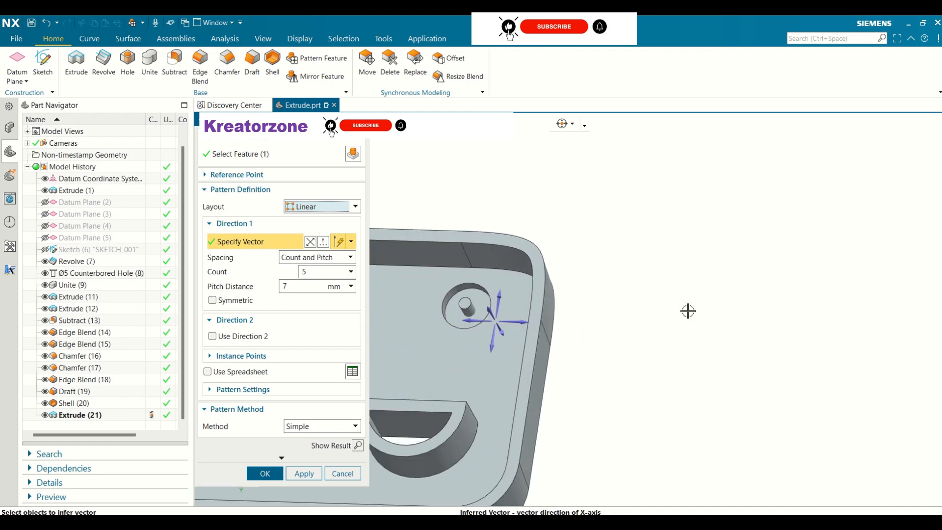
middle_drag(431, 223, 448, 217)
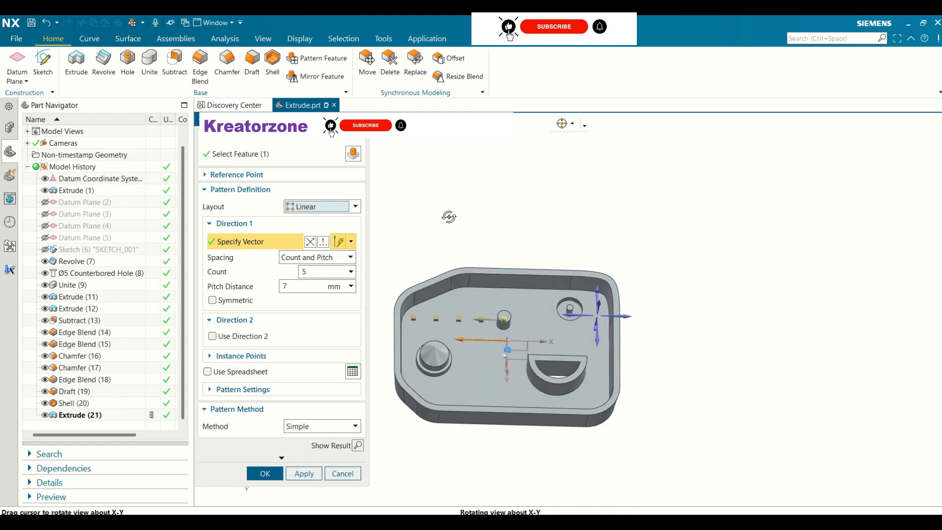
Set the pin pattern to a count of 4 with an 8 mm pitch distance and create it.
click(312, 270)
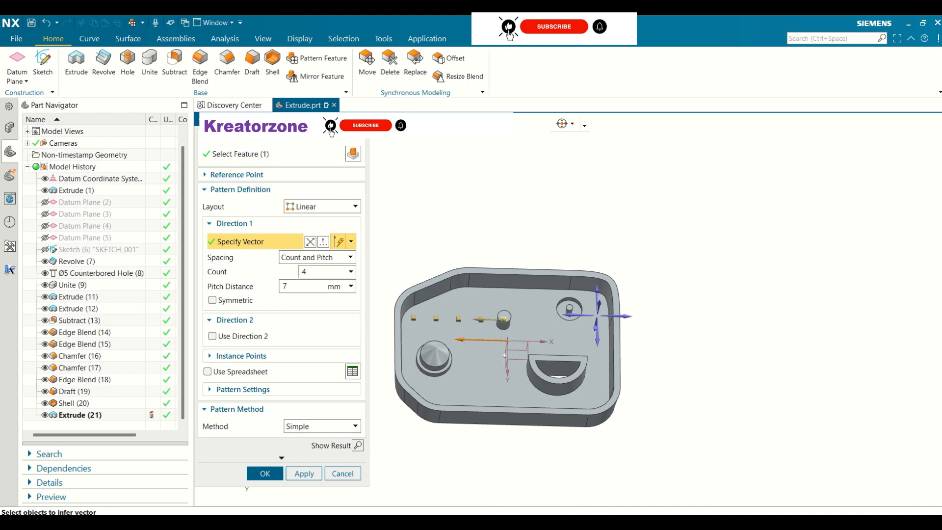
click(300, 285)
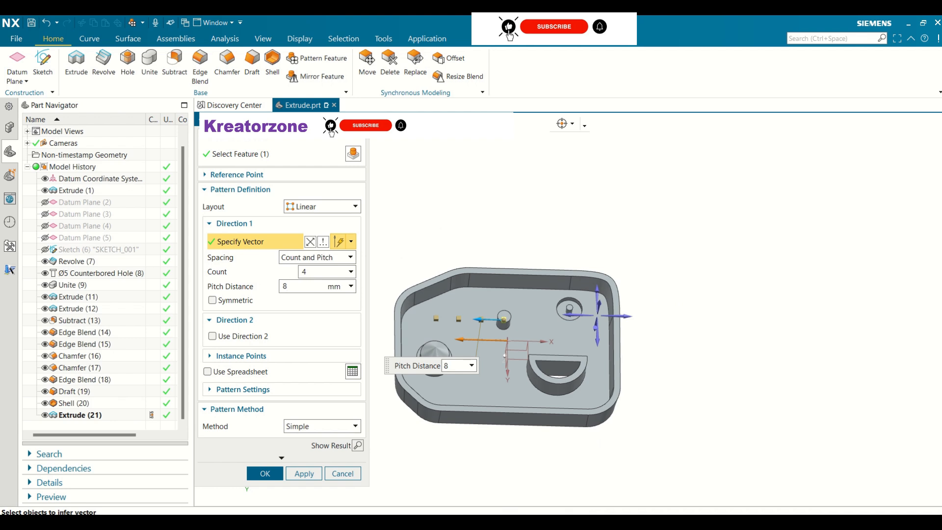
double_click(299, 285)
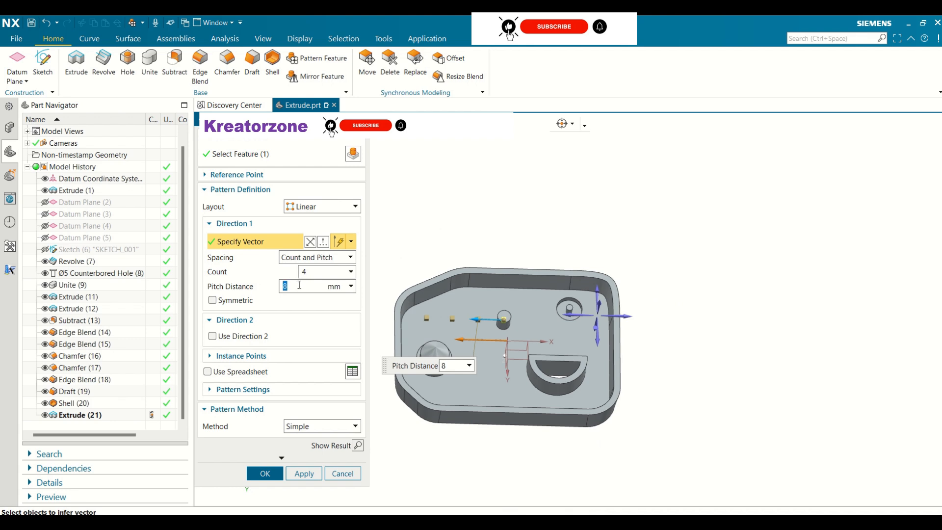
click(273, 475)
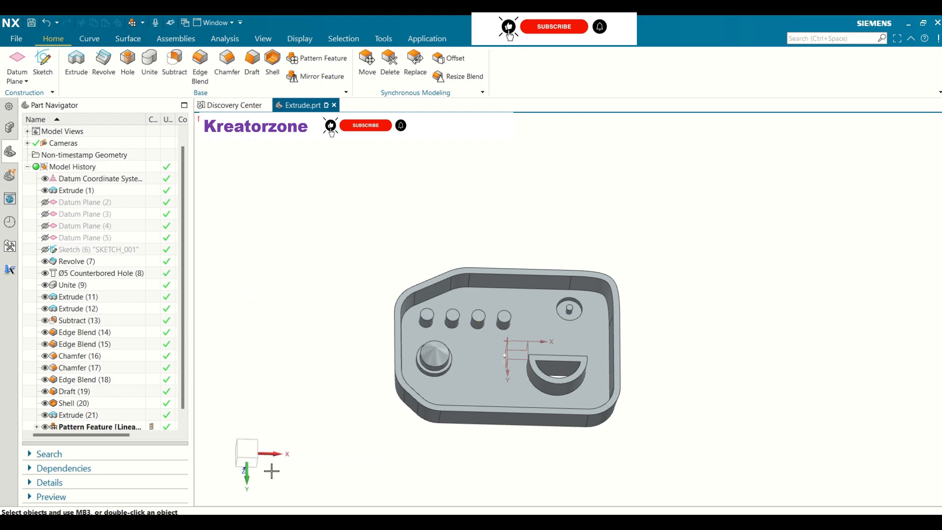
middle_drag(568, 280, 538, 296)
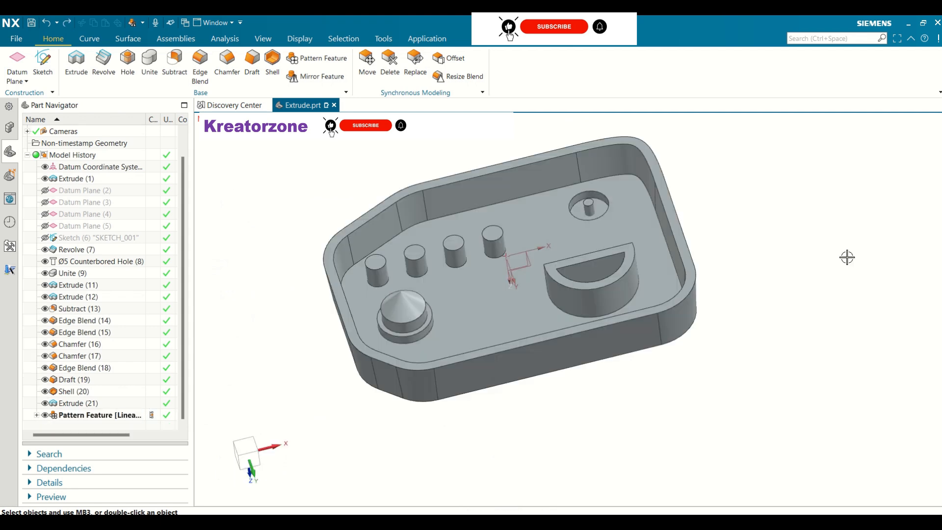
Show Datum Plane (4) and mirror the stepped revolved boss on the block's outer face about it with Mirror Feature.
middle_drag(741, 255, 790, 388)
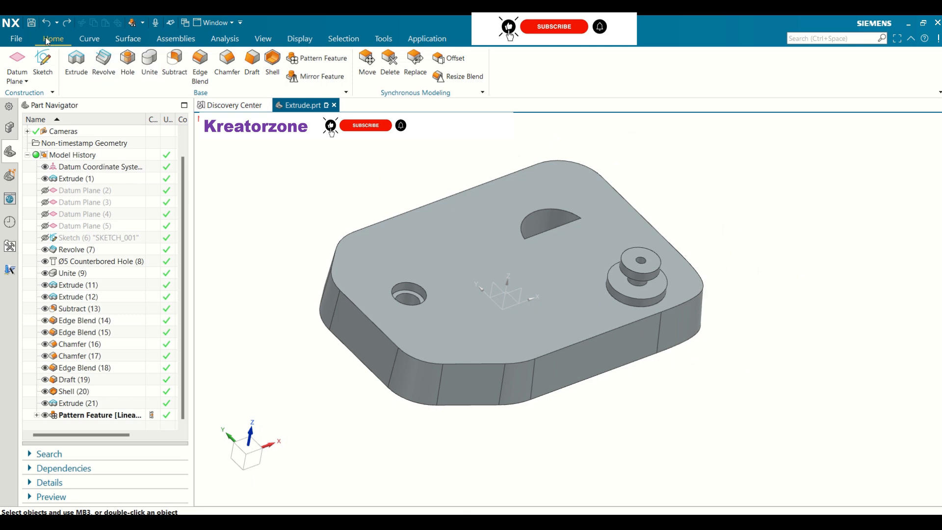
click(314, 78)
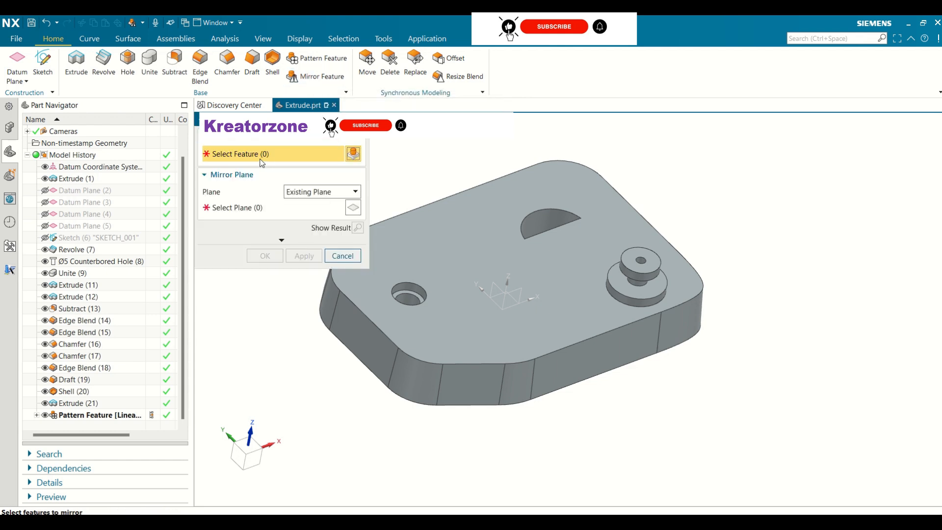
click(630, 286)
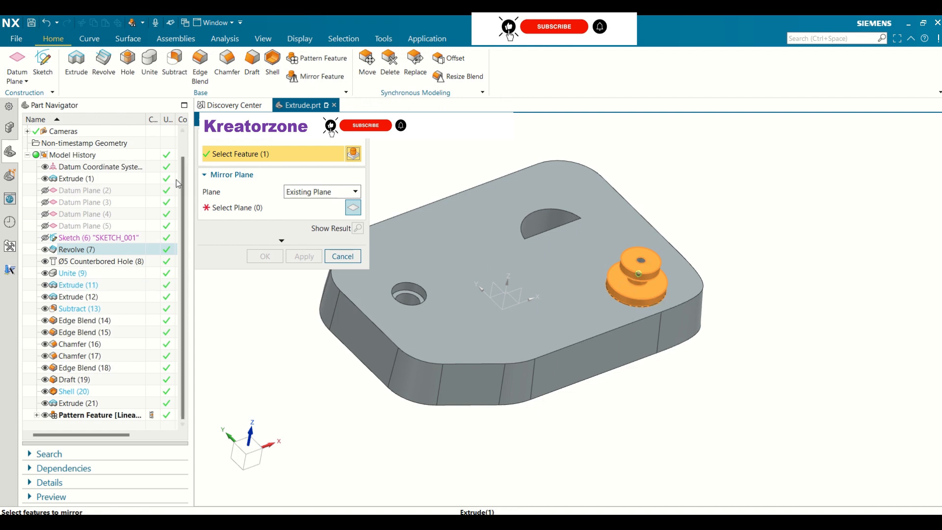
click(217, 208)
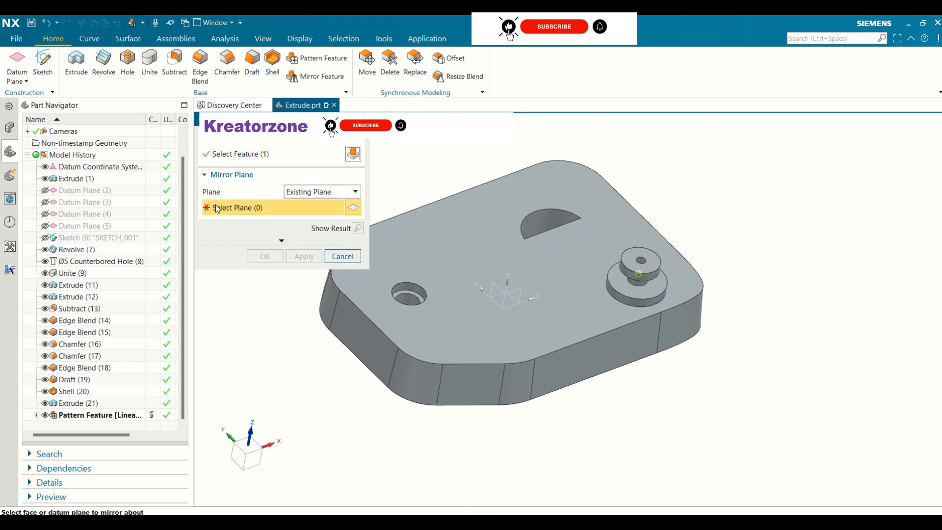
click(45, 214)
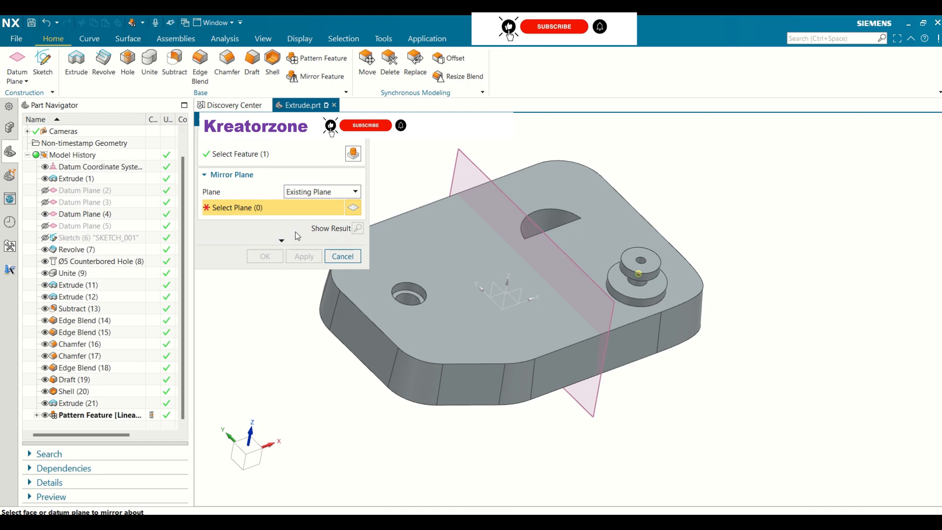
click(457, 154)
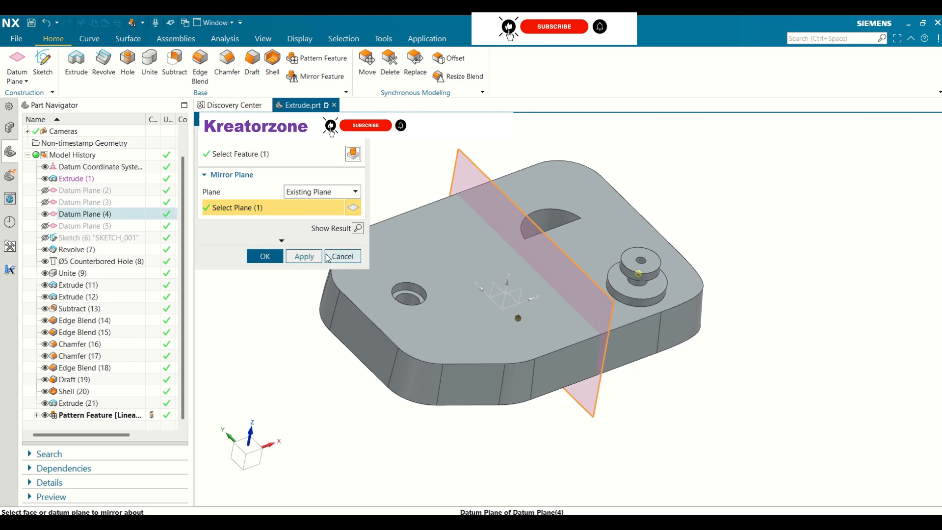
click(358, 228)
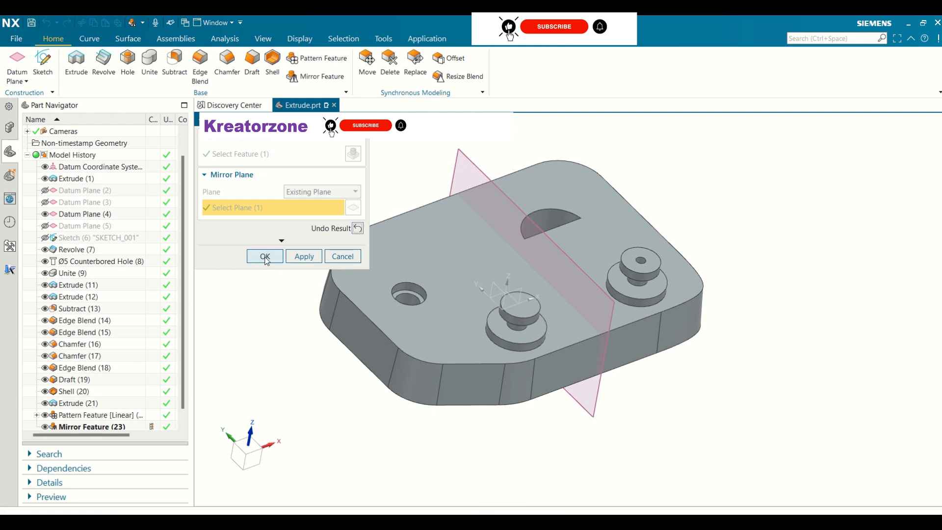
click(265, 257)
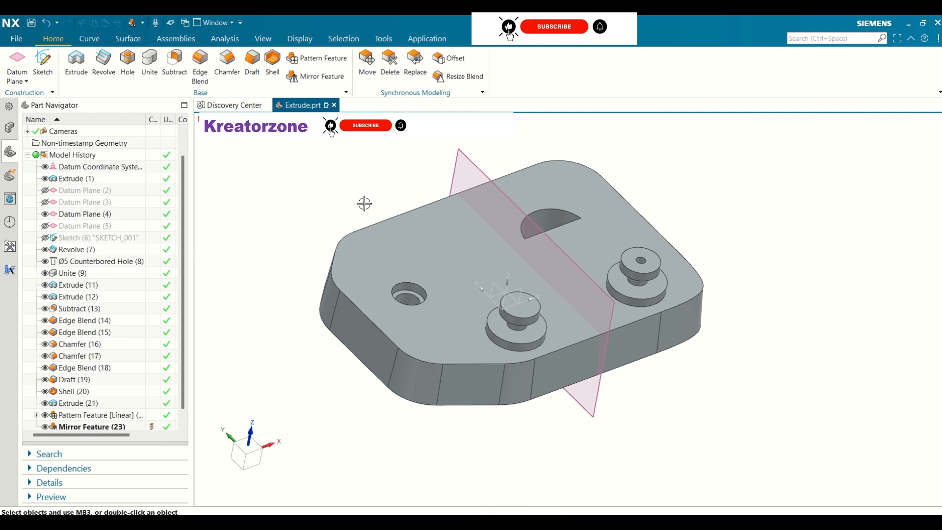
Hide Datum Plane (4) in the model history.
mouse_move(363, 205)
middle_down()
mouse_move(343, 162)
mouse_move(363, 211)
middle_up()
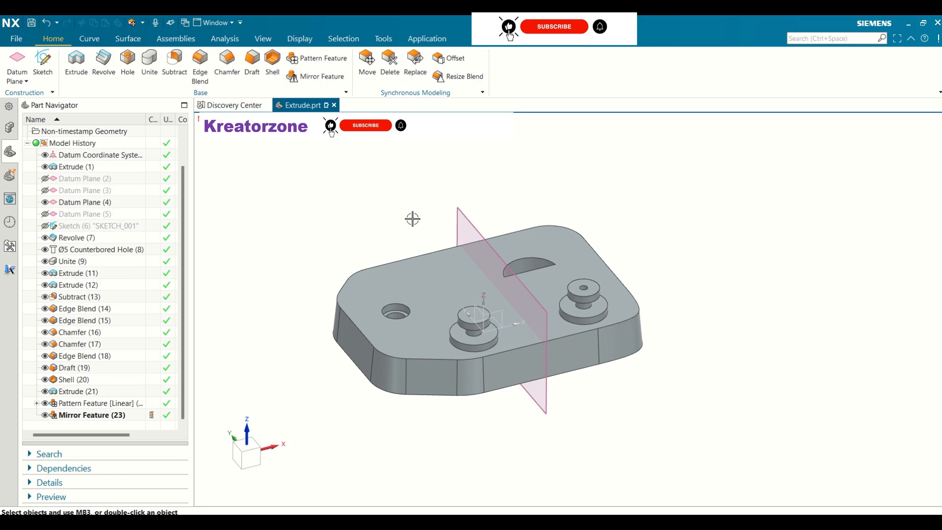
click(45, 203)
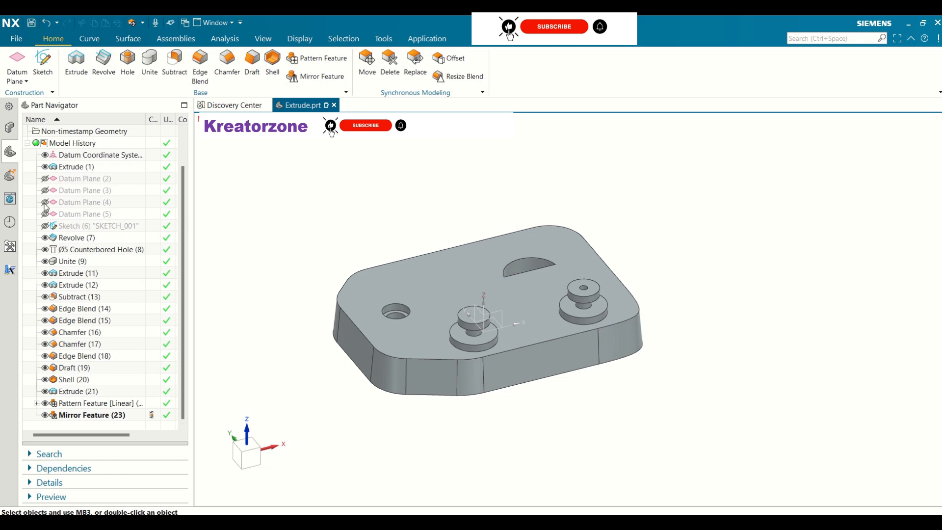
middle_drag(392, 219, 405, 208)
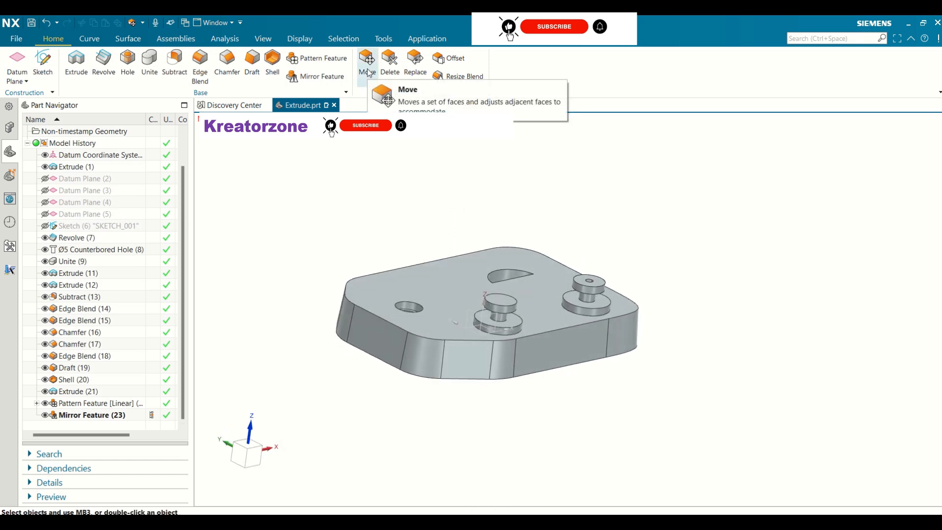
Start a Move Face on the rim face around the shell's opening and set its outward distance to 10 mm.
click(367, 66)
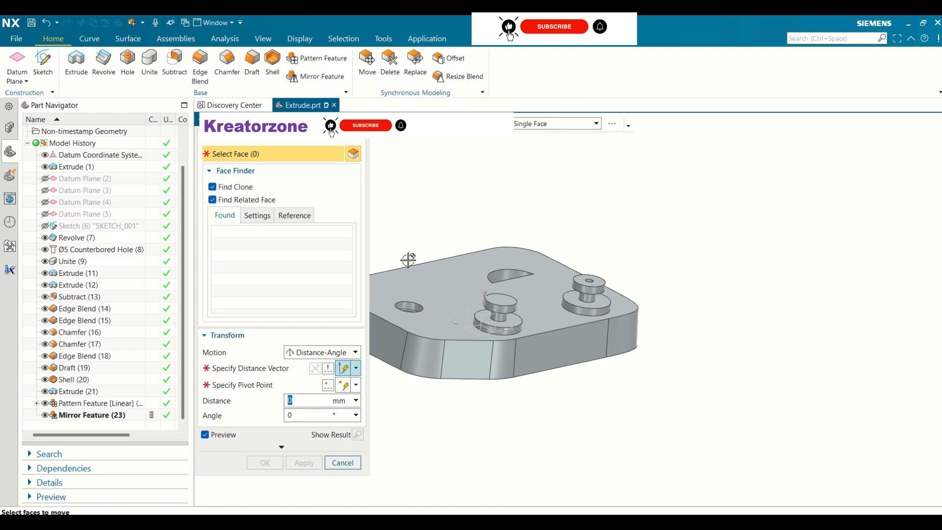
middle_drag(506, 217, 545, 116)
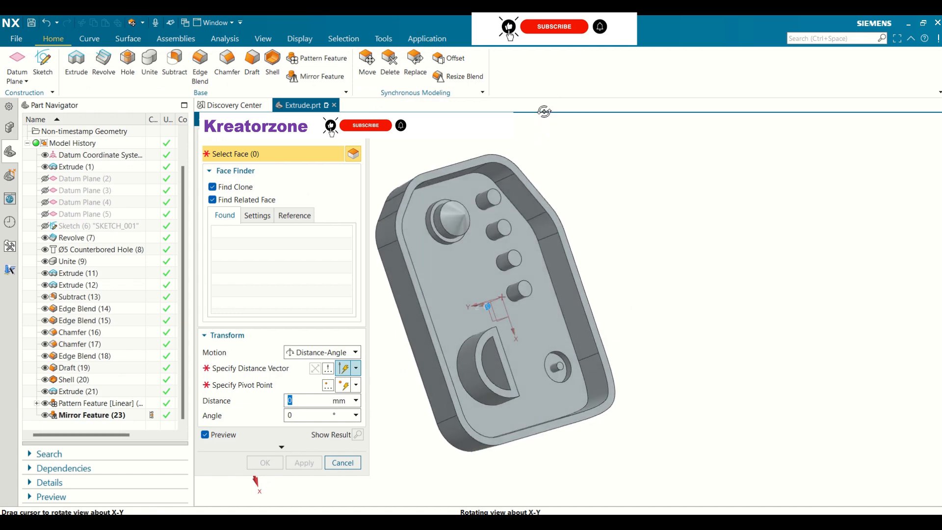
click(536, 190)
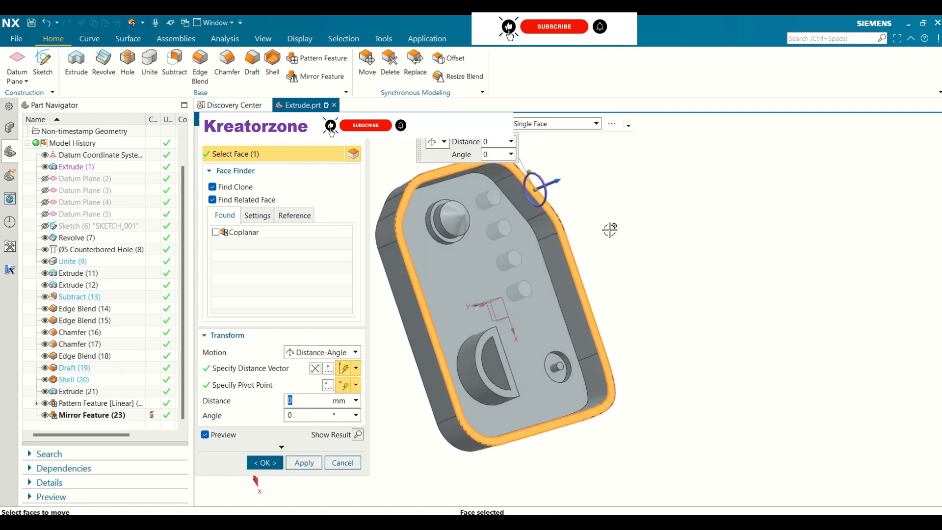
middle_drag(608, 229, 623, 174)
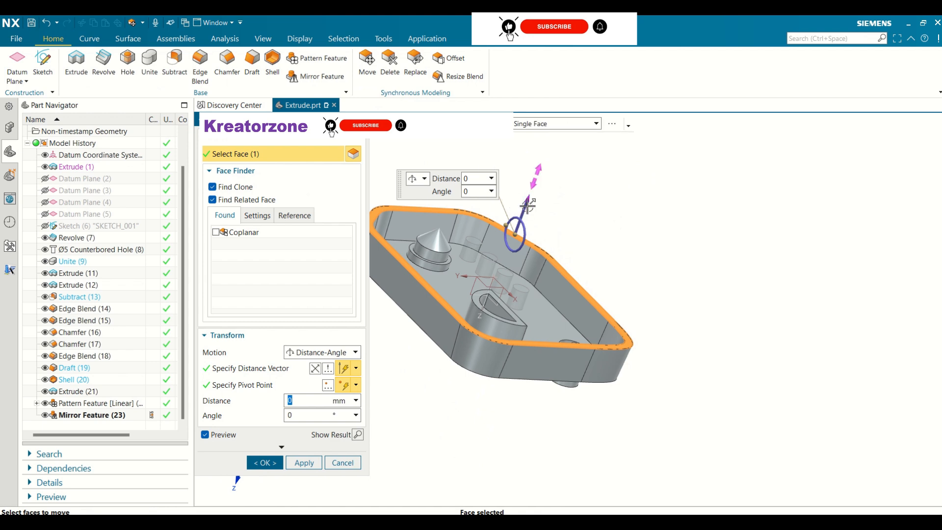
drag(531, 202, 542, 174)
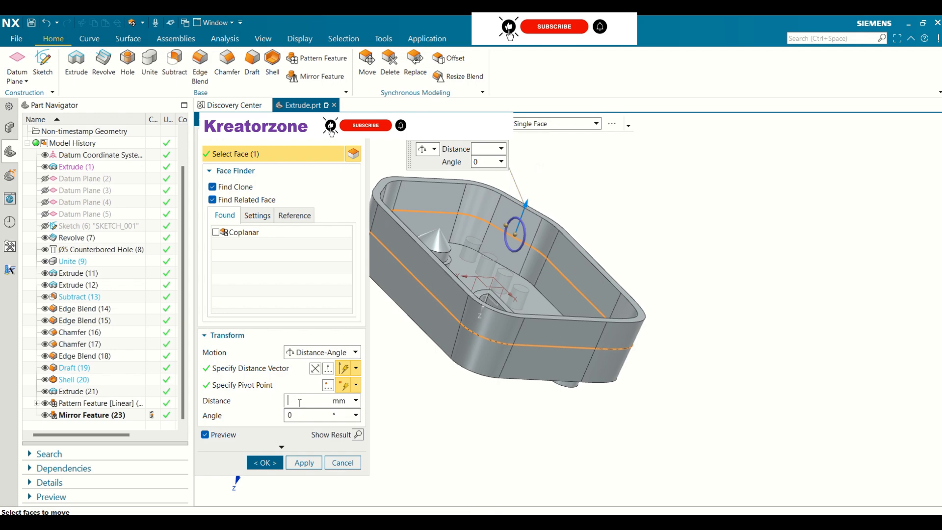
key(Return)
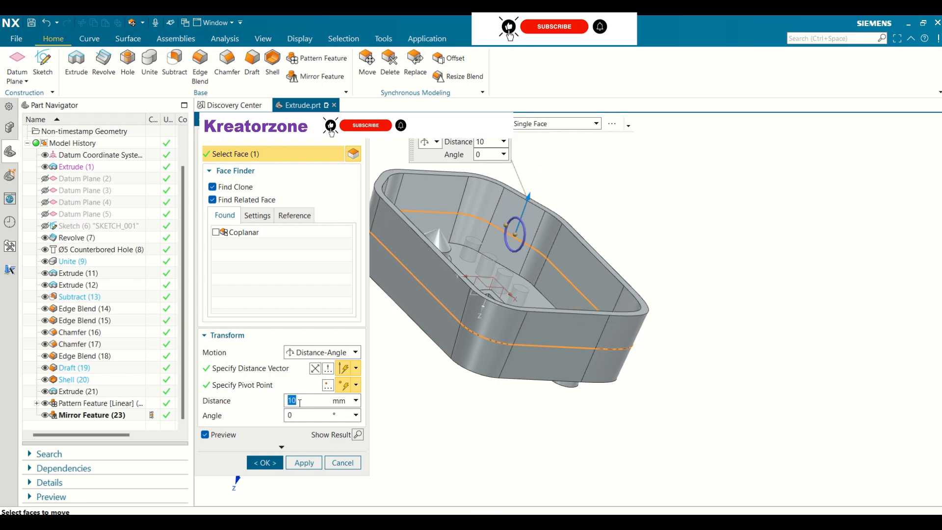
mouse_move(728, 290)
middle_down()
mouse_move(691, 252)
mouse_move(659, 304)
mouse_move(681, 320)
mouse_move(686, 309)
mouse_move(654, 252)
mouse_move(677, 252)
mouse_move(697, 267)
mouse_move(703, 300)
mouse_move(711, 294)
middle_up()
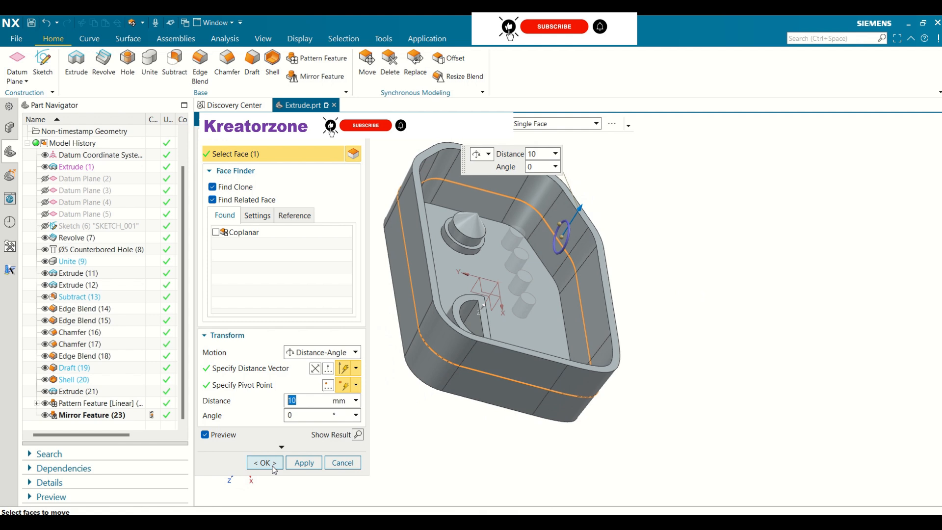
Try an angle of 10° for the Move Face on the shell's rim.
click(213, 187)
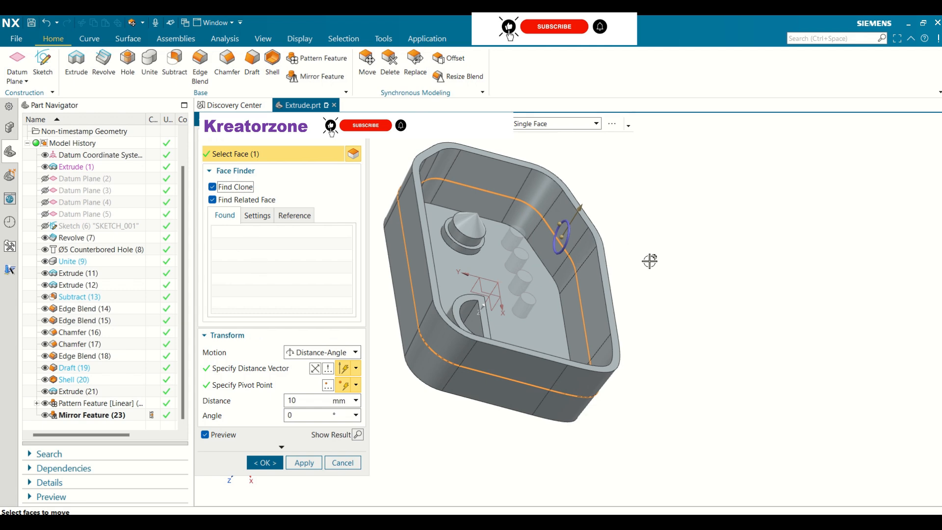
middle_drag(636, 253, 663, 246)
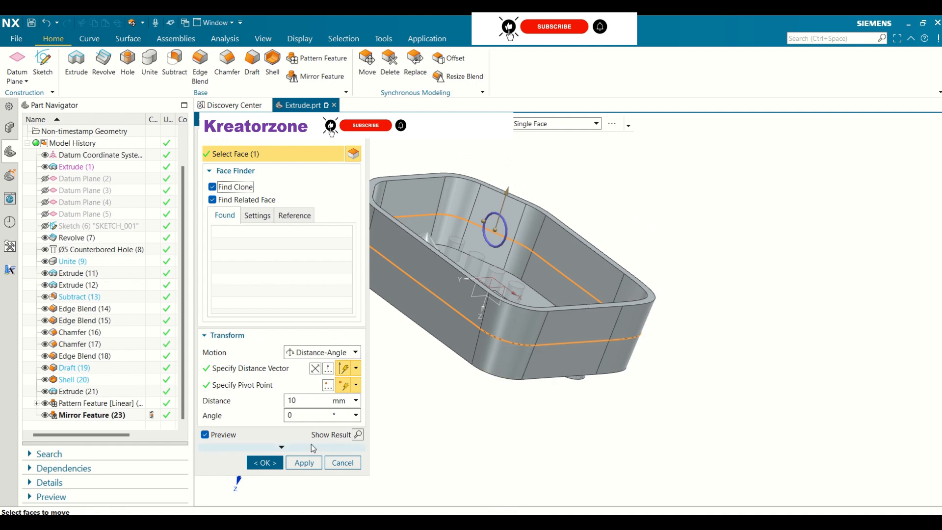
click(303, 416)
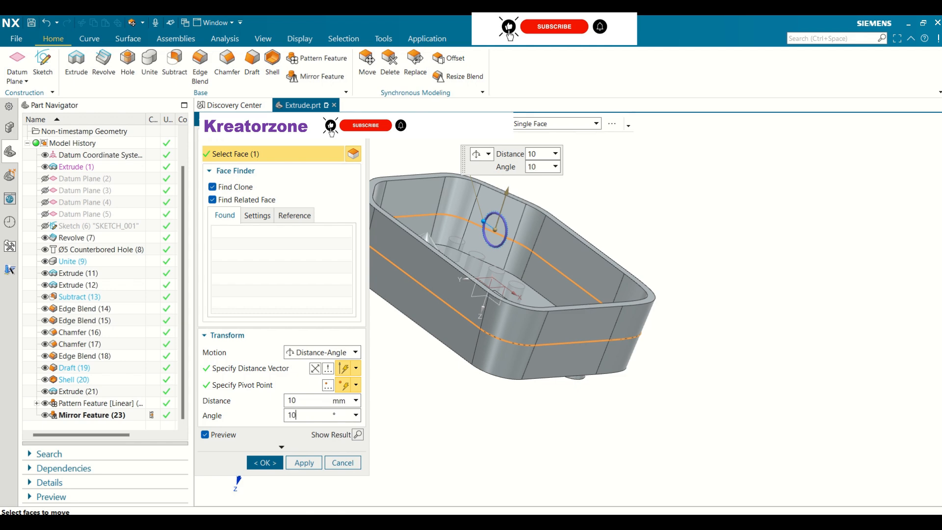
key(Return)
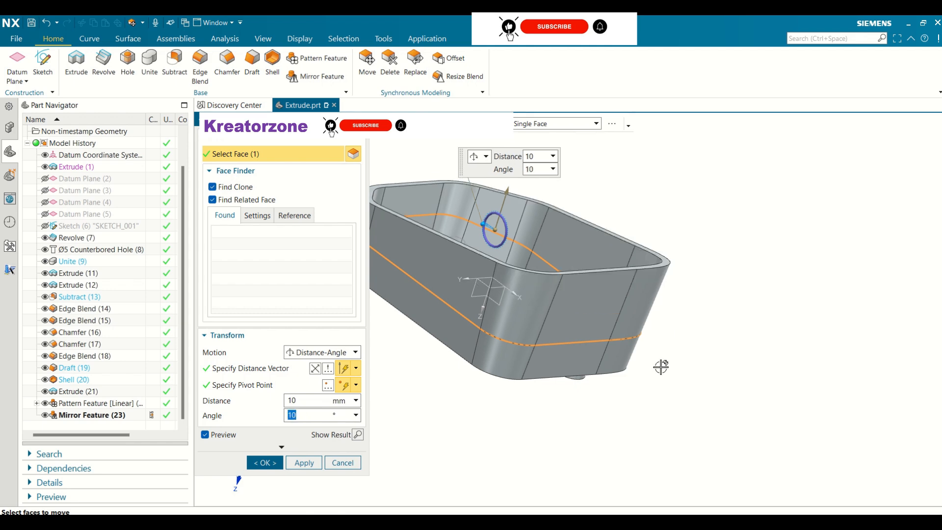
middle_drag(670, 327, 720, 310)
scroll(718, 310, down, 4)
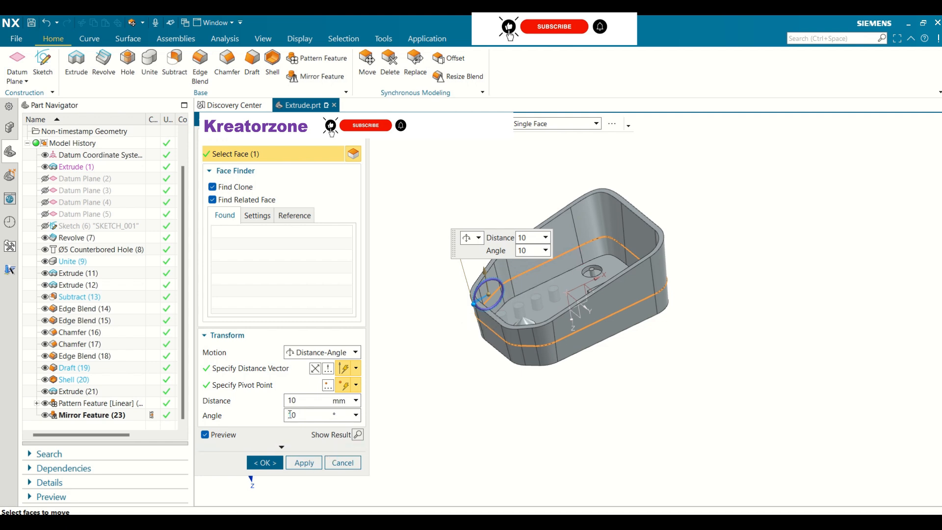
Set the rim face's move angle to -10° and create the Move Face.
key(Return)
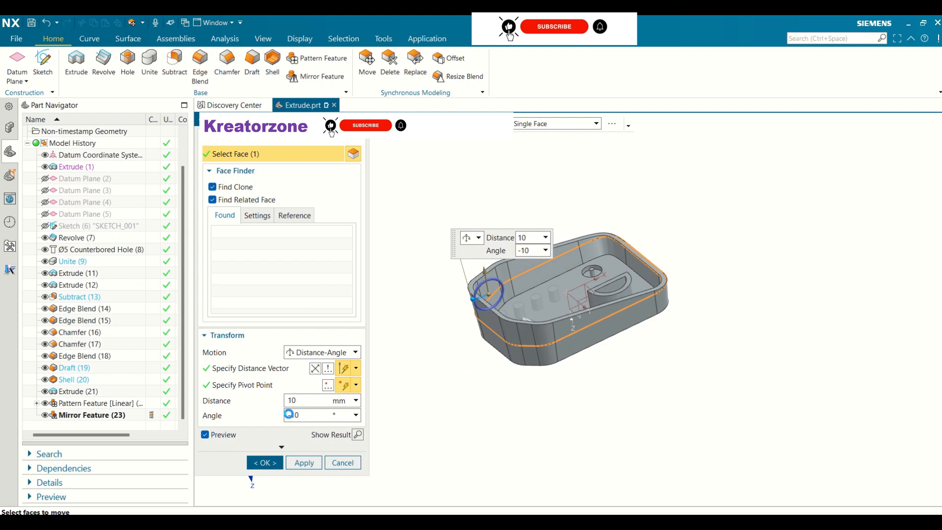
middle_drag(614, 381, 585, 345)
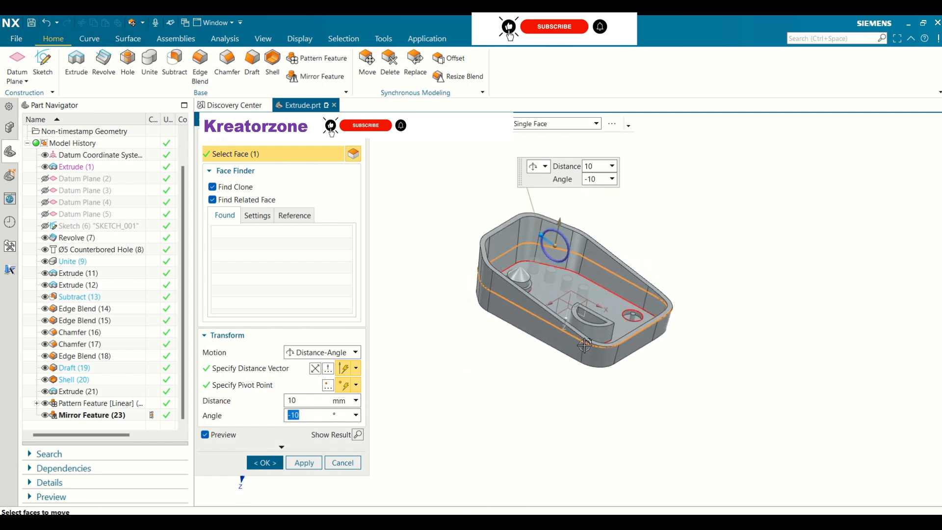
click(265, 464)
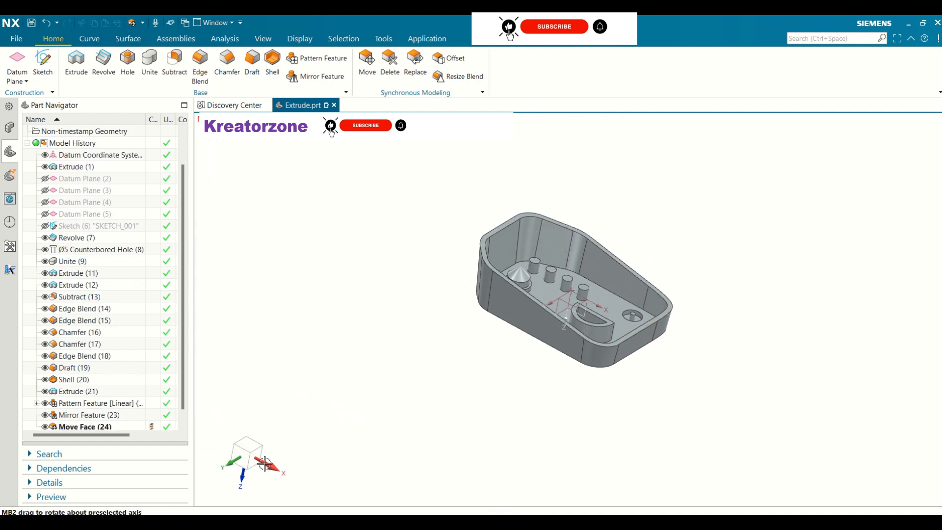
Remove the half-round cut-out from the block's outer face by deleting its curved and flat walls with Delete Face.
middle_drag(498, 381, 410, 355)
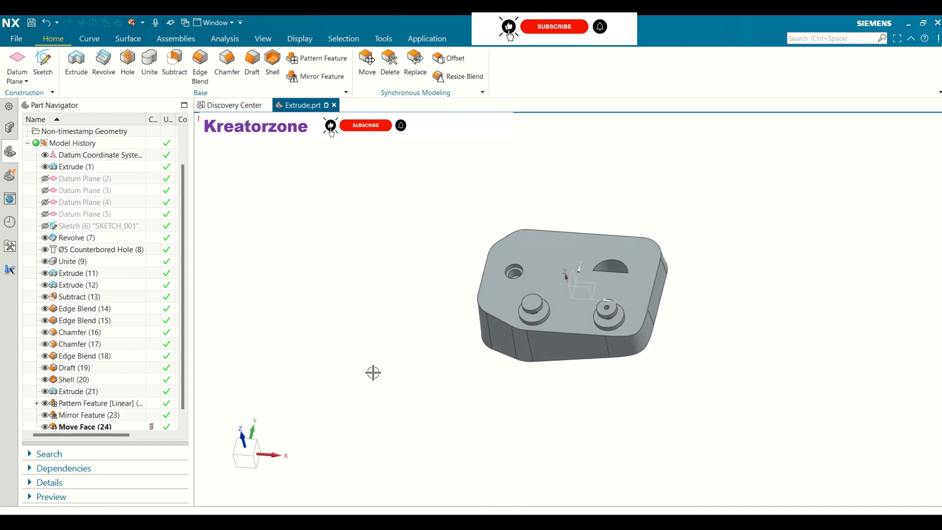
click(390, 63)
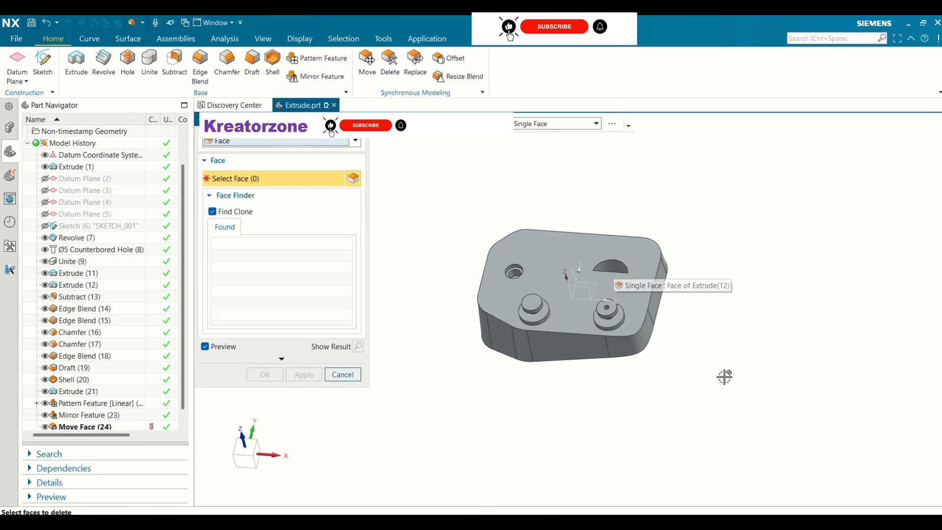
mouse_move(725, 377)
middle_down()
mouse_move(699, 265)
mouse_move(712, 384)
mouse_move(694, 374)
mouse_move(711, 375)
middle_up()
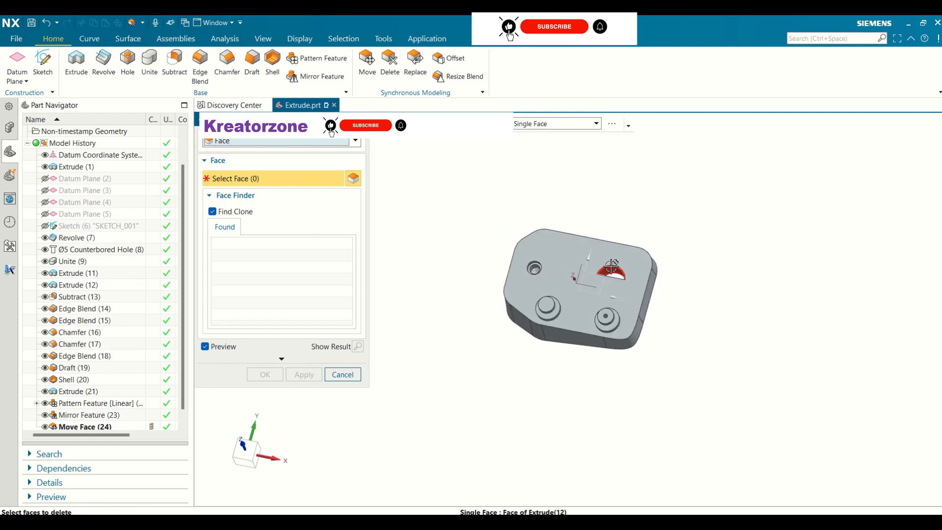
scroll(612, 268, up, 4)
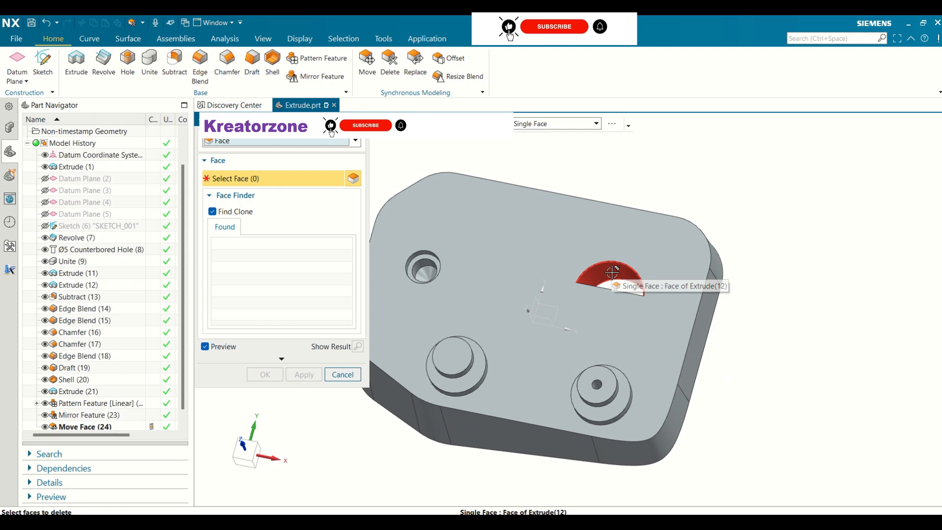
click(612, 271)
middle_drag(734, 296, 733, 311)
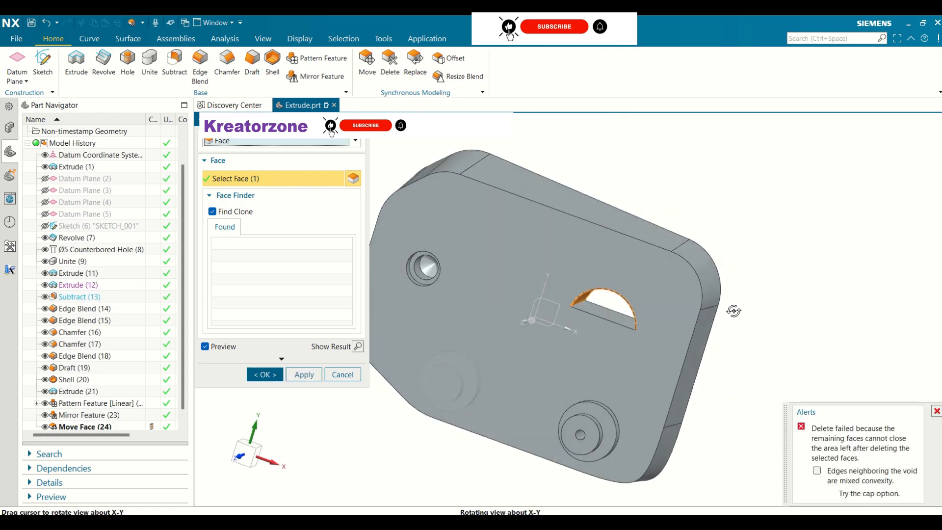
click(610, 317)
middle_drag(780, 346, 825, 276)
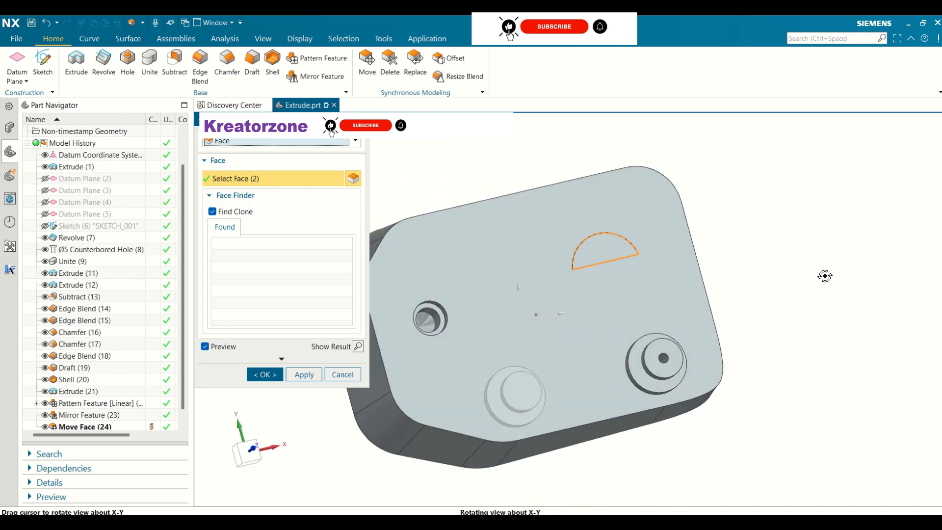
click(265, 374)
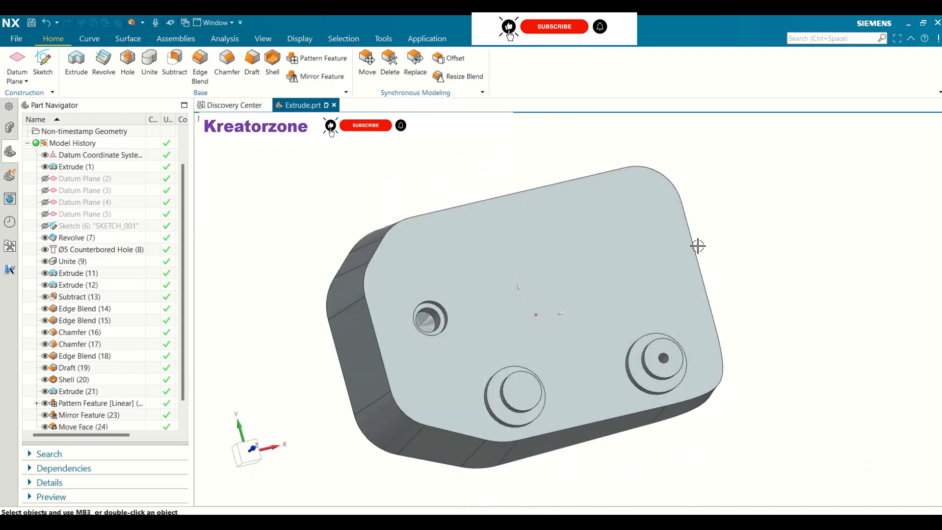
Offset the top face of the half-round pad inside the shell outward by 5 mm.
middle_drag(698, 246, 405, 231)
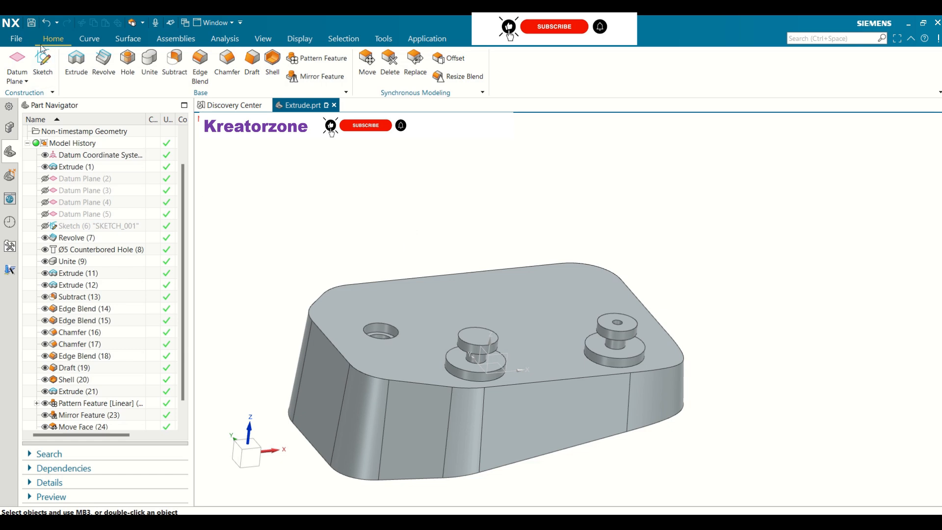
click(448, 57)
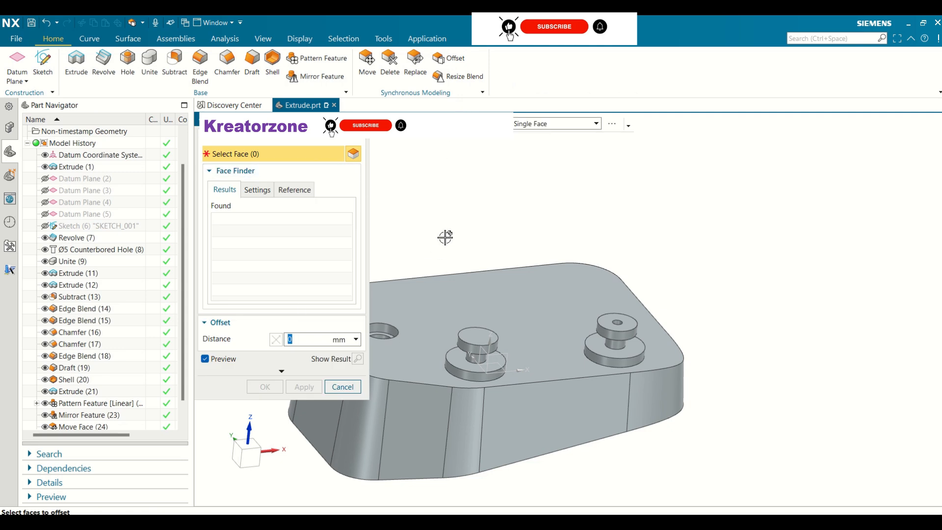
middle_drag(444, 237, 491, 319)
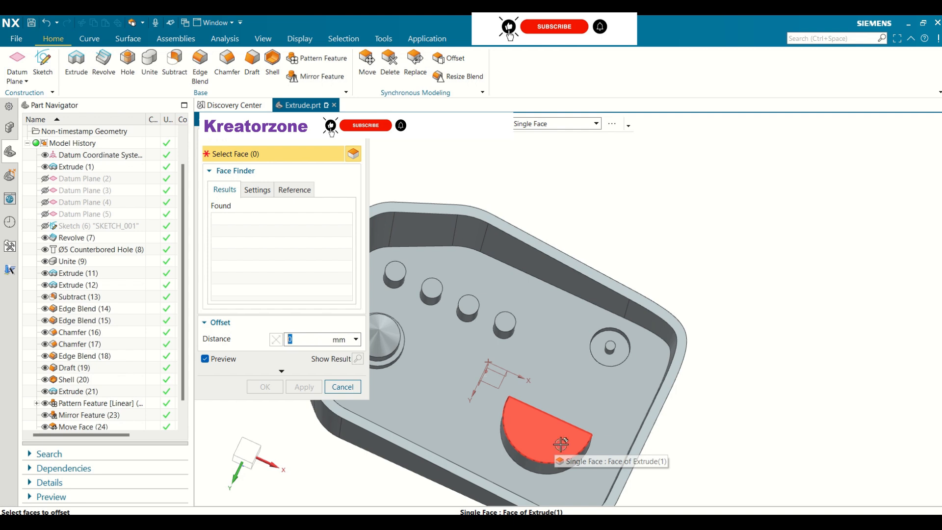
click(561, 444)
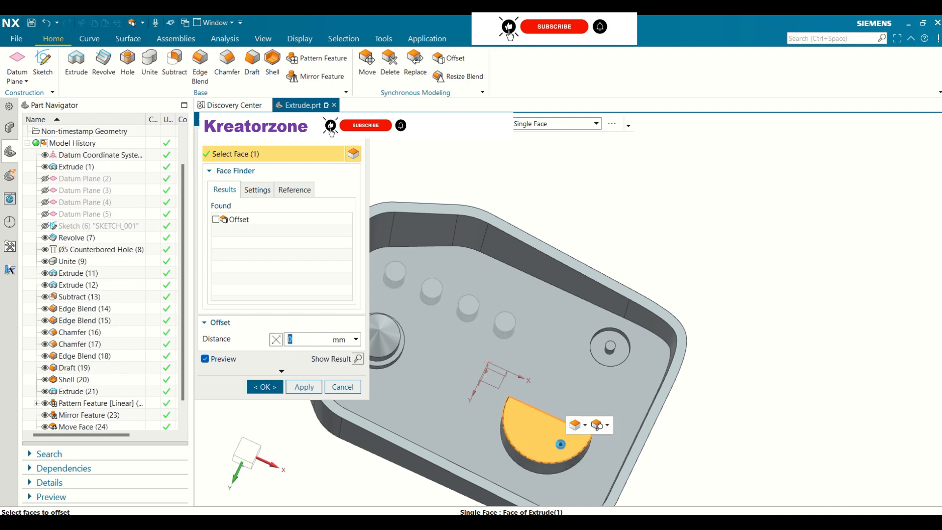
click(582, 429)
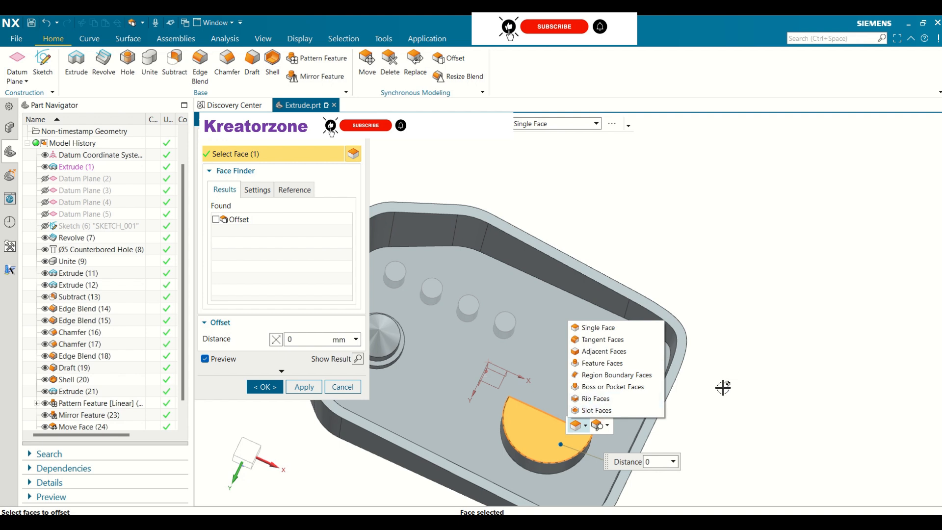
key(Escape)
key(Escape)
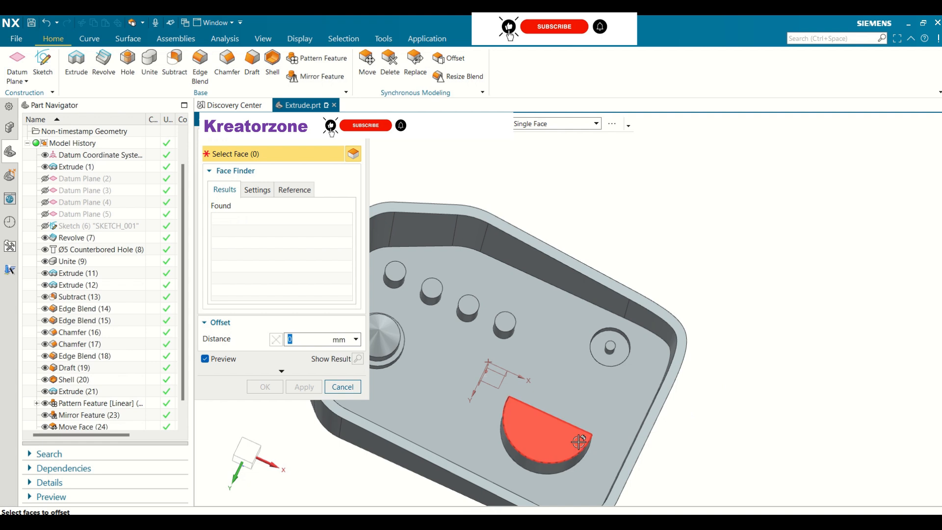
click(579, 443)
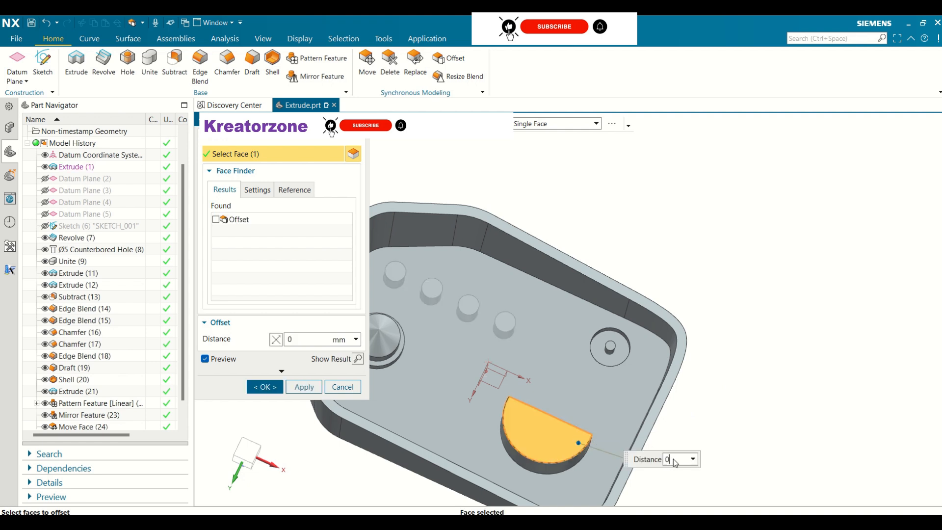
key(Return)
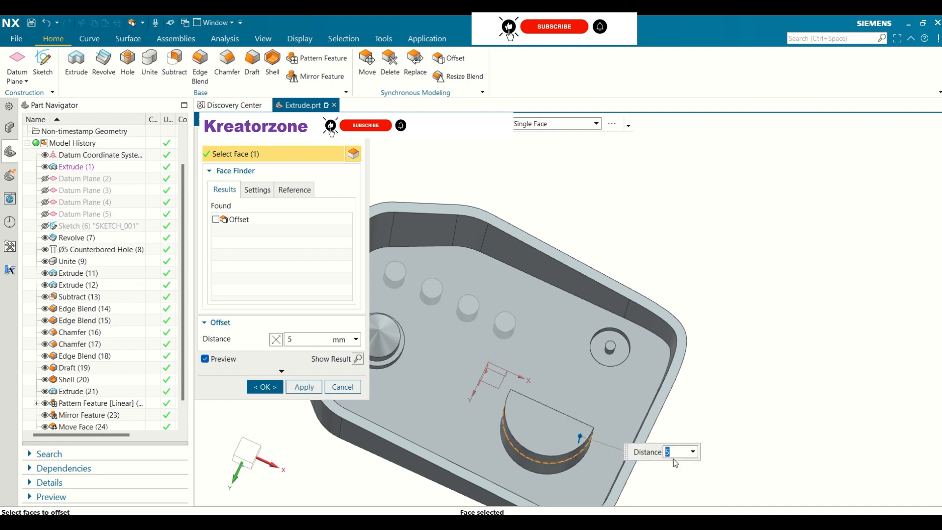
middle_drag(704, 319, 694, 288)
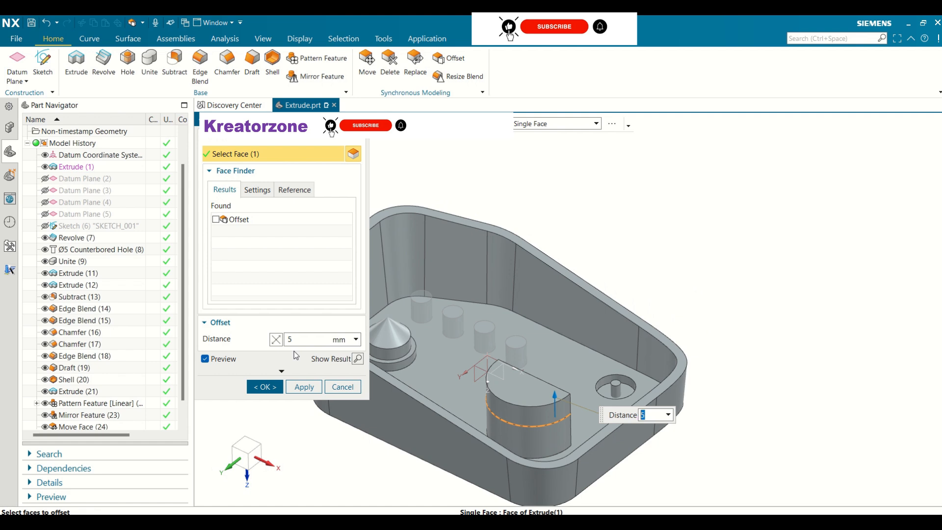
click(352, 154)
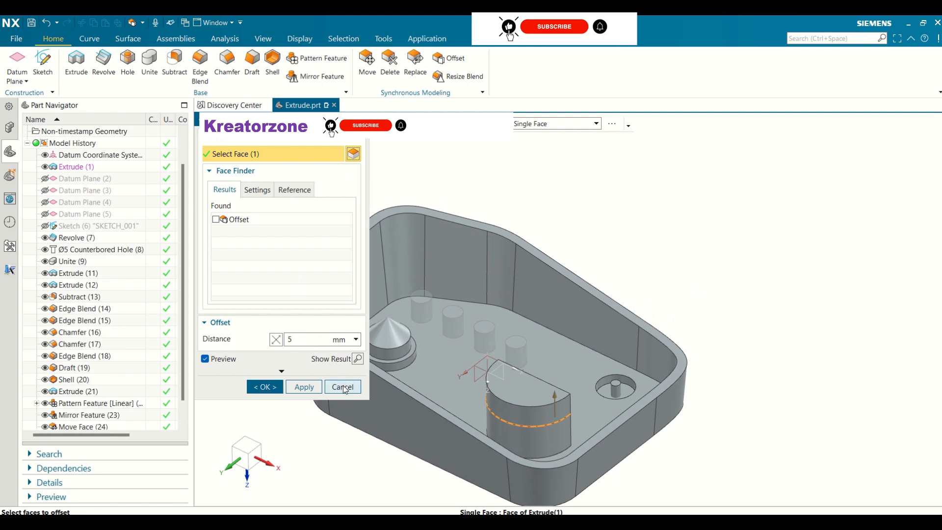
click(270, 387)
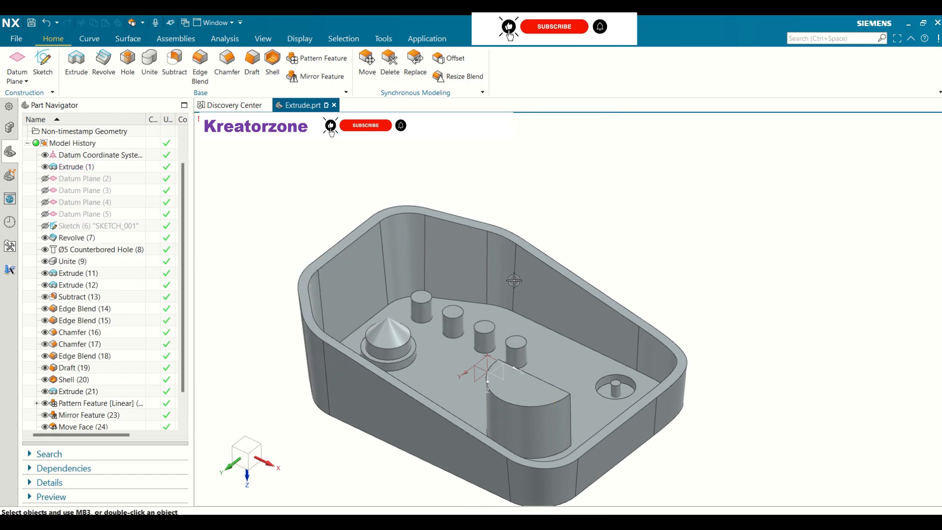
Undo the 5 mm offset of the half-round pad's top face.
middle_drag(514, 280, 524, 295)
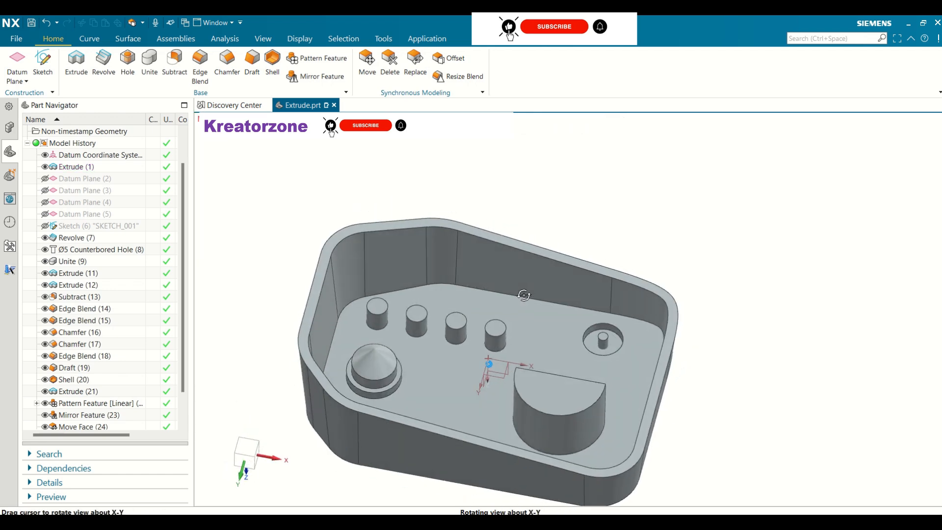
scroll(98, 395, down, 1)
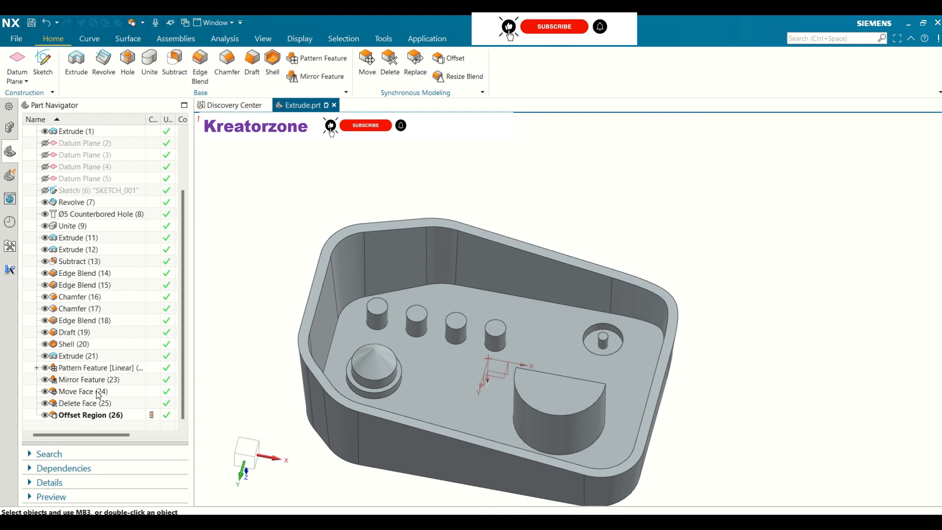
click(46, 23)
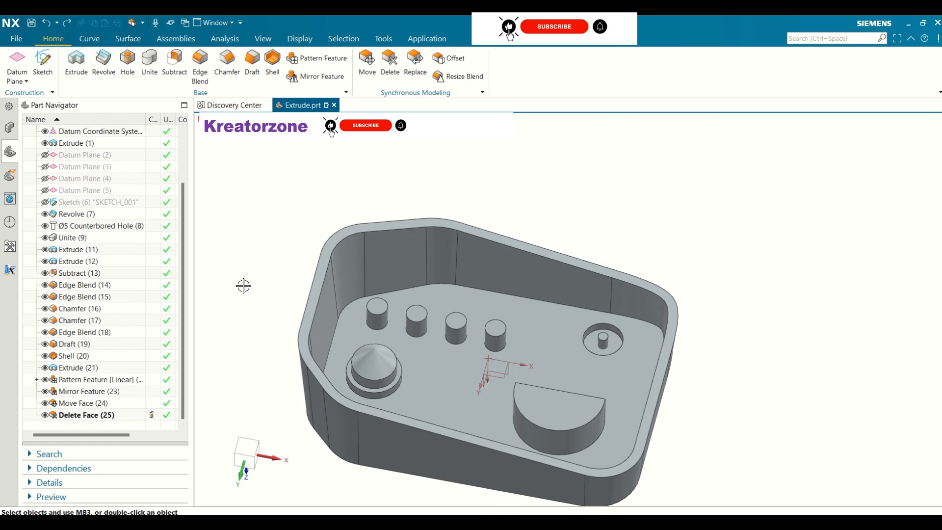
Offset the top, curved and flat side faces of the half-round pad inside the shell outward together by 5 mm.
middle_drag(551, 173, 569, 169)
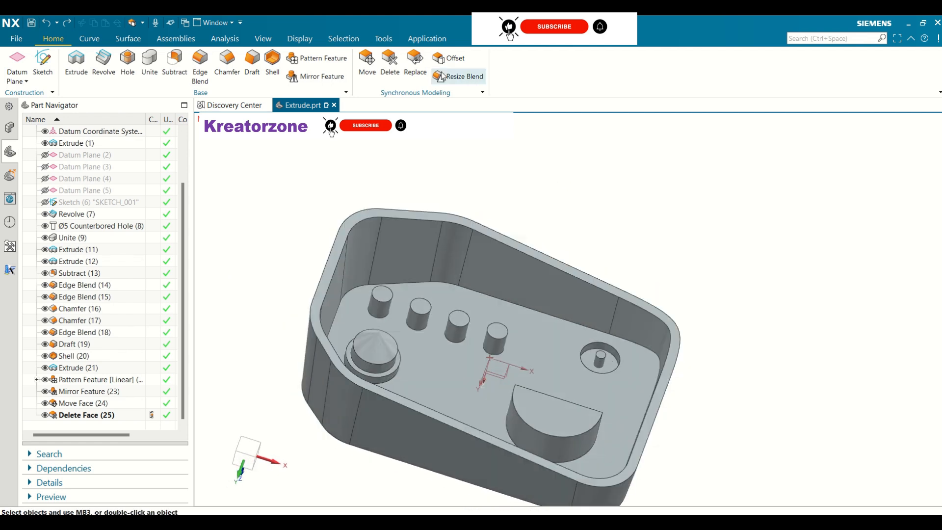
click(448, 58)
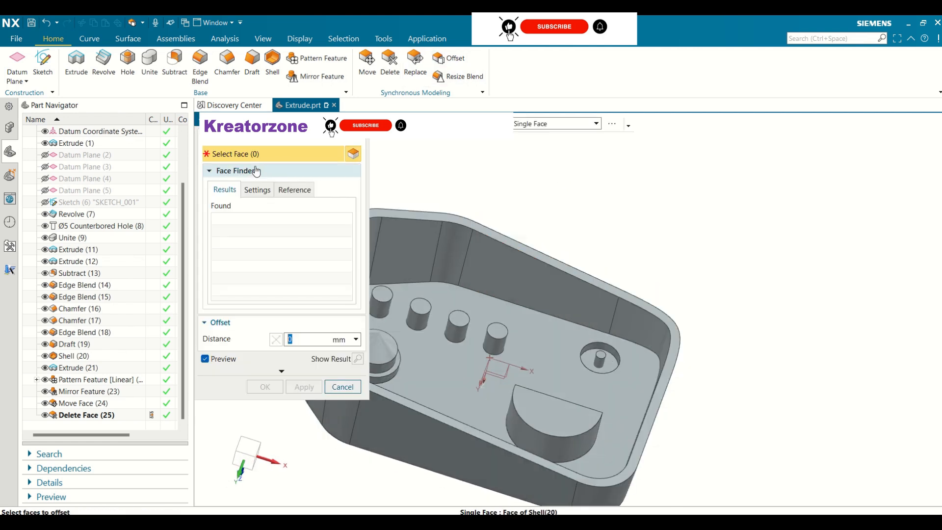
click(530, 421)
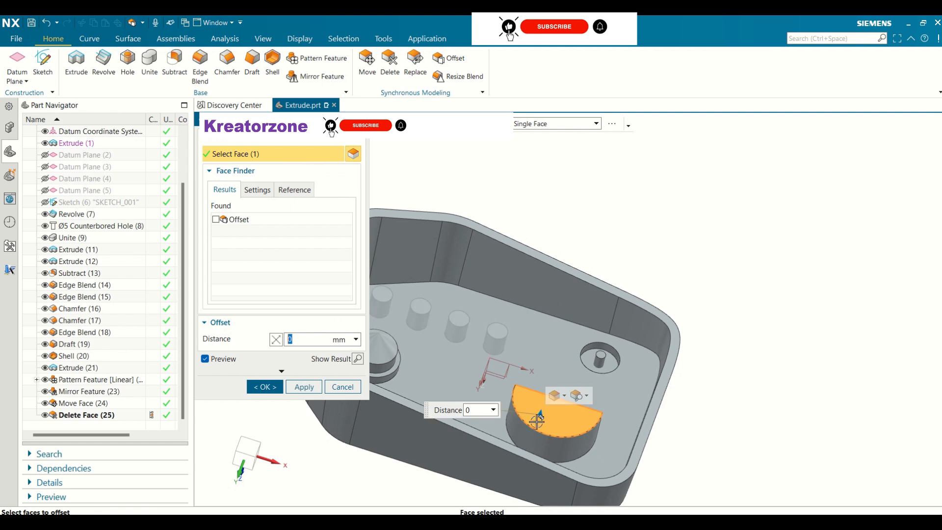
click(564, 396)
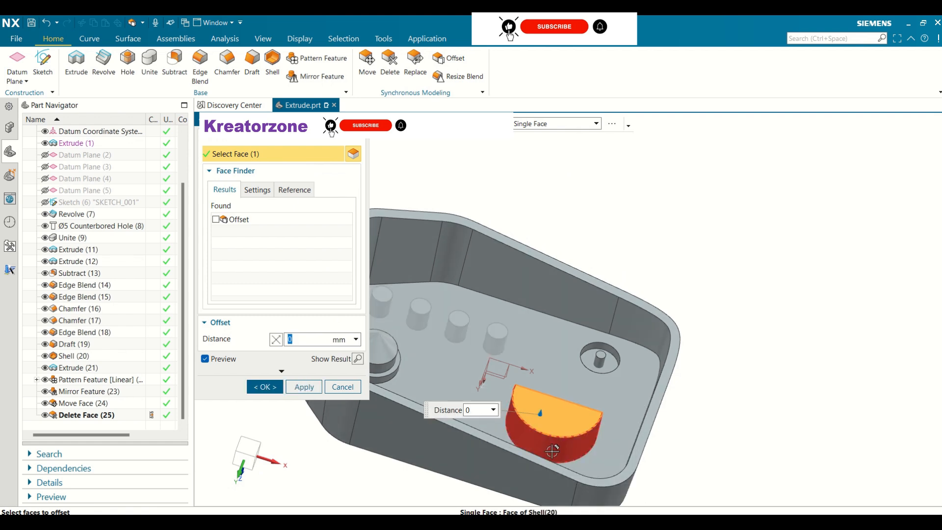
click(552, 450)
middle_drag(704, 368, 649, 388)
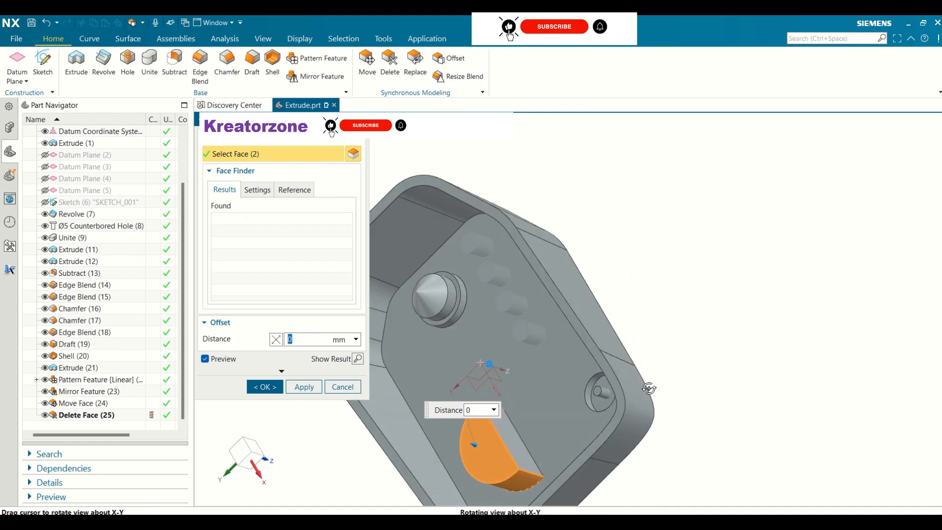
click(513, 443)
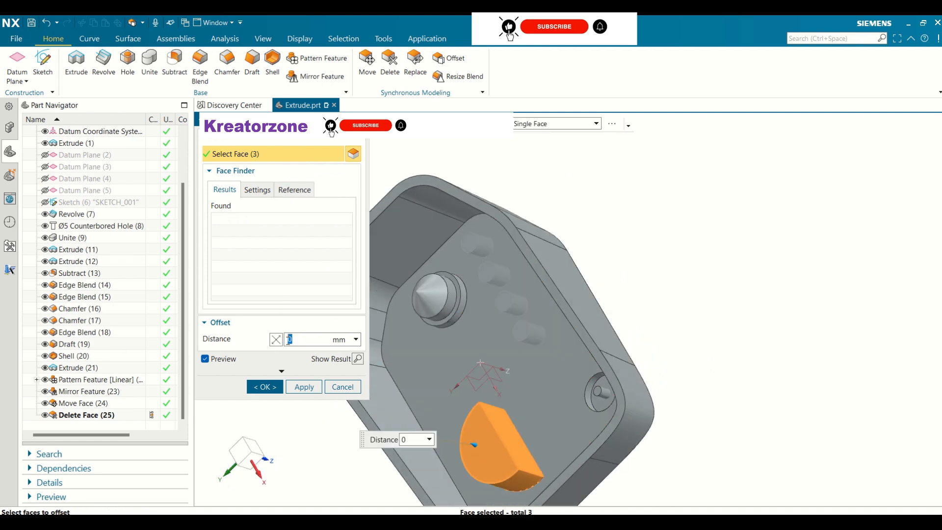
key(Return)
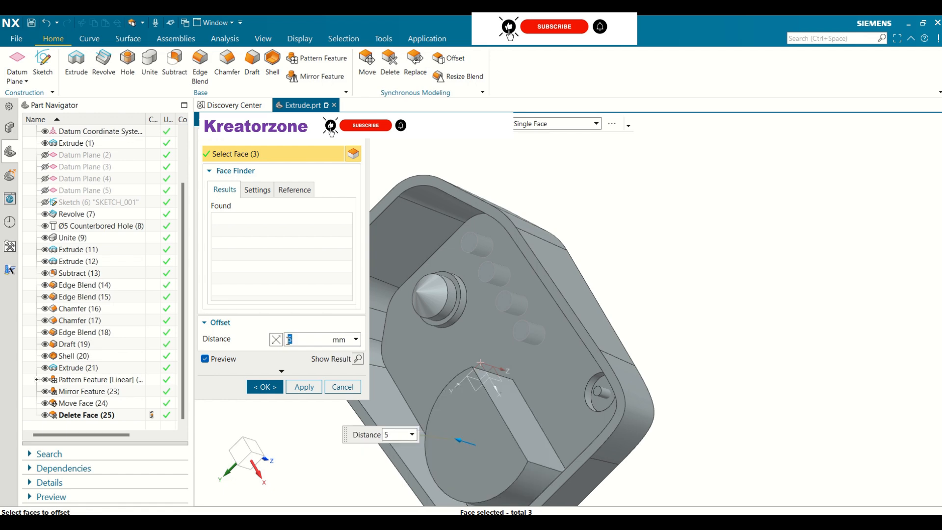
middle_drag(648, 333, 619, 305)
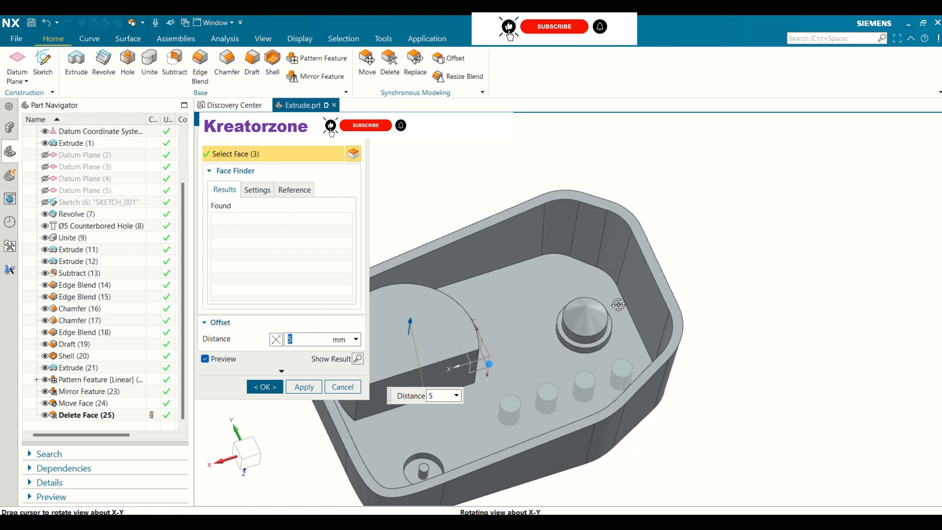
scroll(724, 402, up, 2)
scroll(725, 403, down, 4)
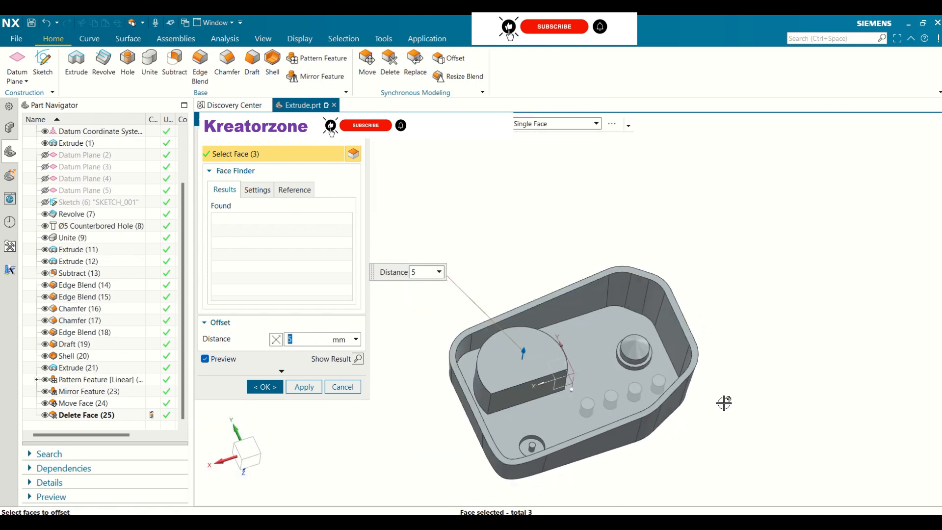
scroll(475, 378, up, 3)
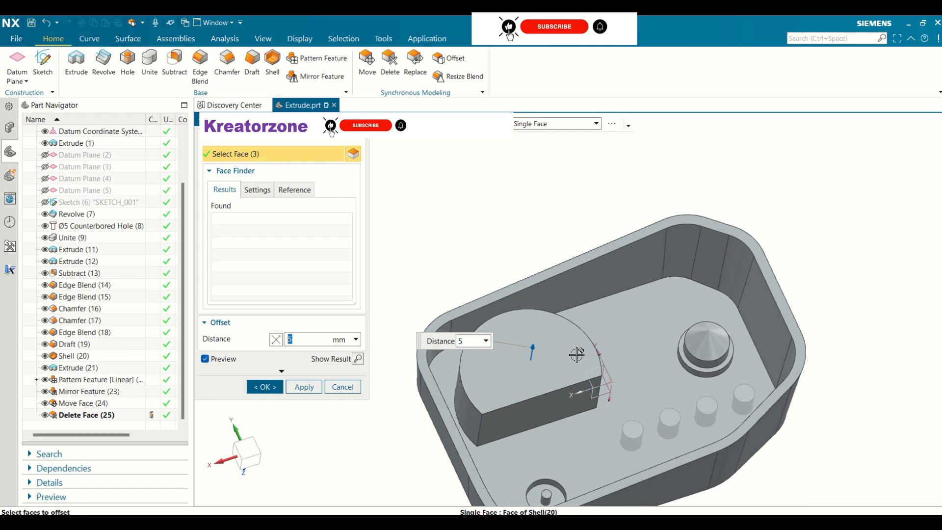
middle_drag(577, 354, 561, 367)
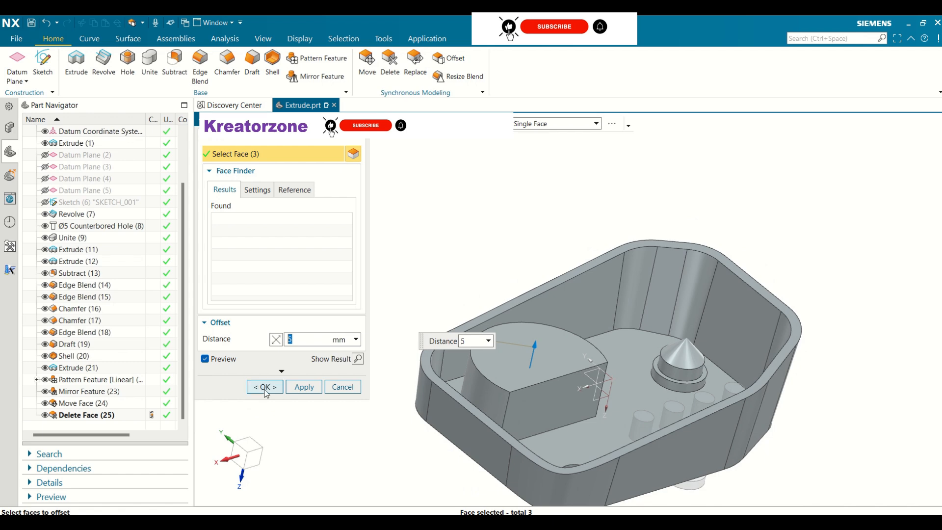
click(264, 387)
middle_drag(375, 280, 447, 273)
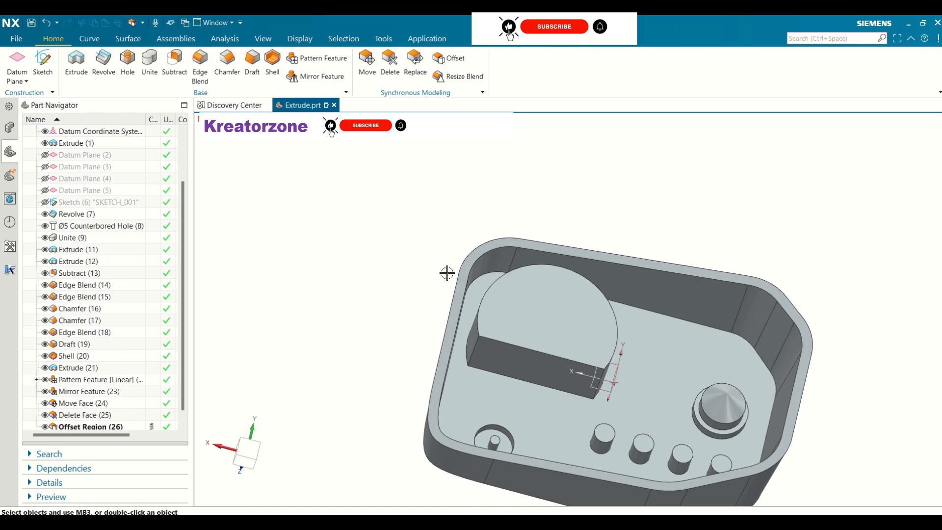